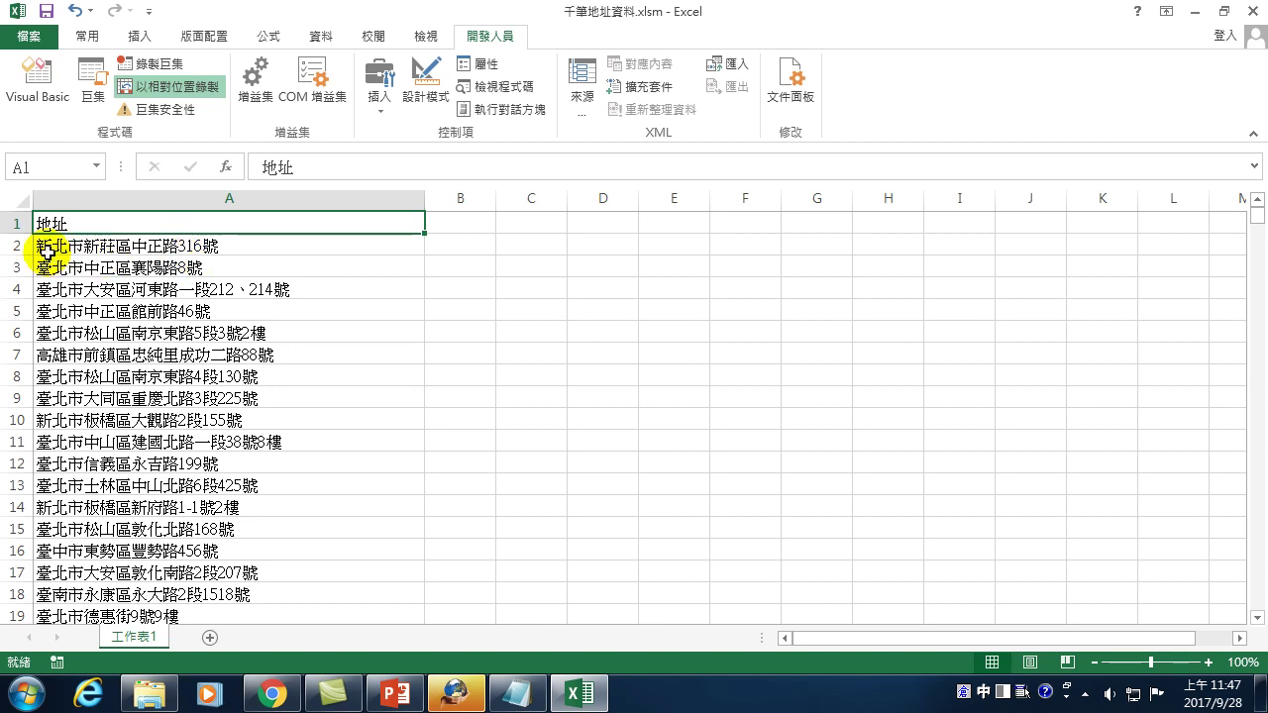
- Enter the headers 縣市 in B1 and 鄉鎮市區 in C1
click(459, 222)
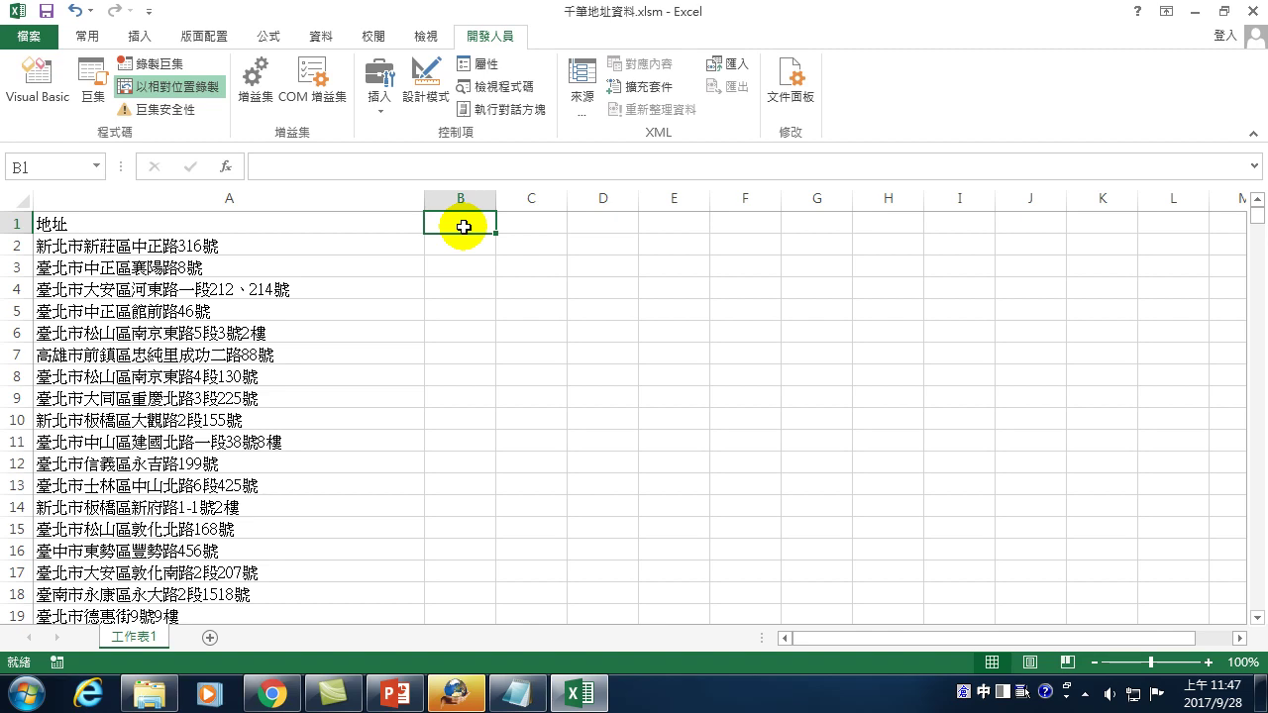
text(縣市)
key(Return)
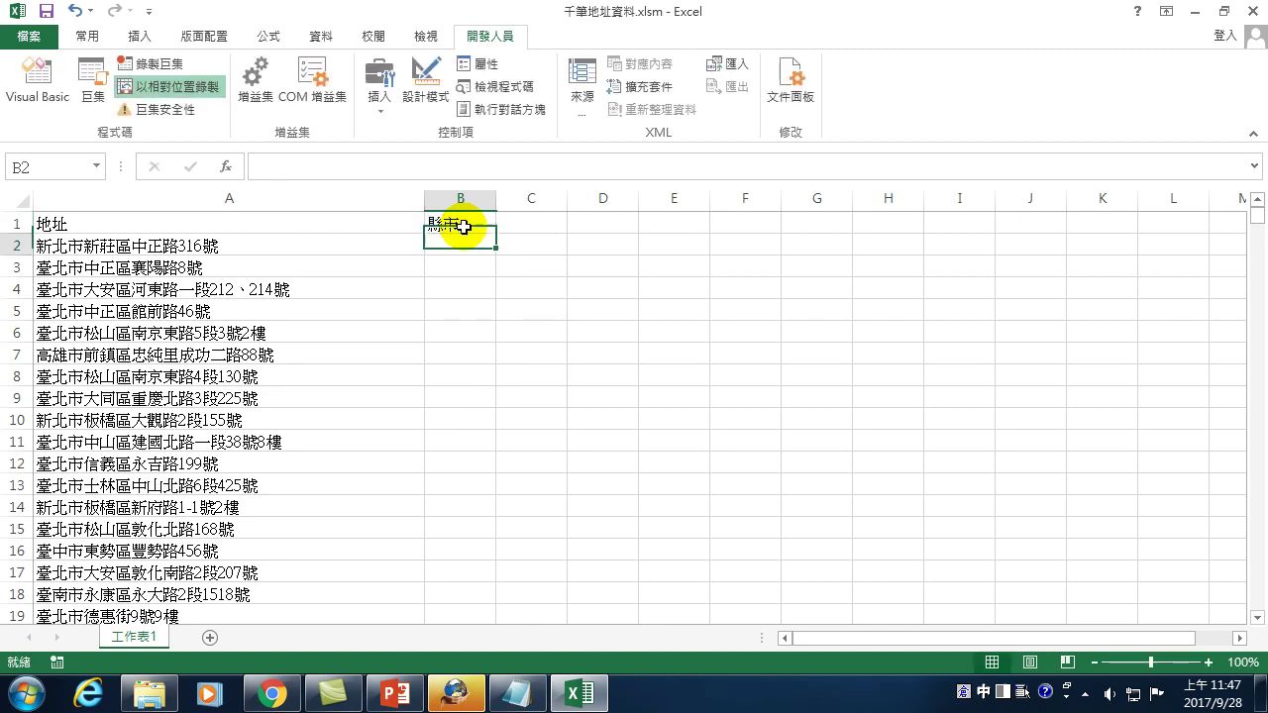
key(Up)
key(Right)
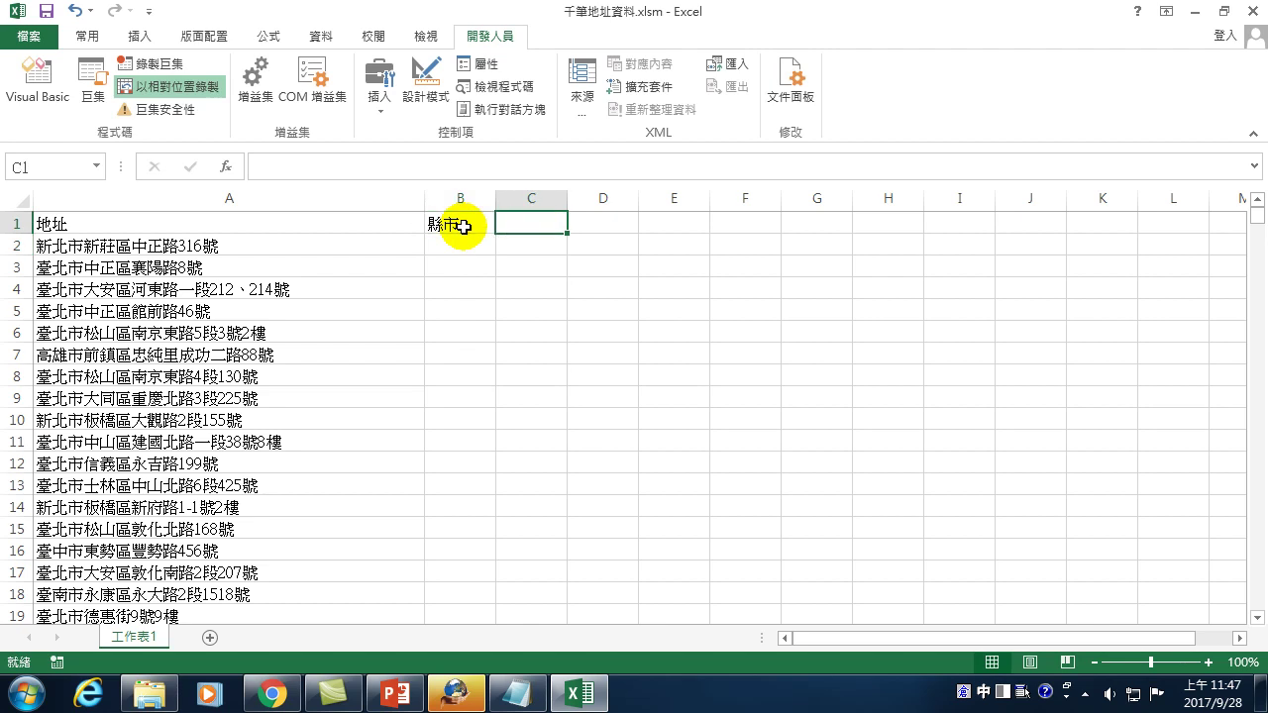
text(區)
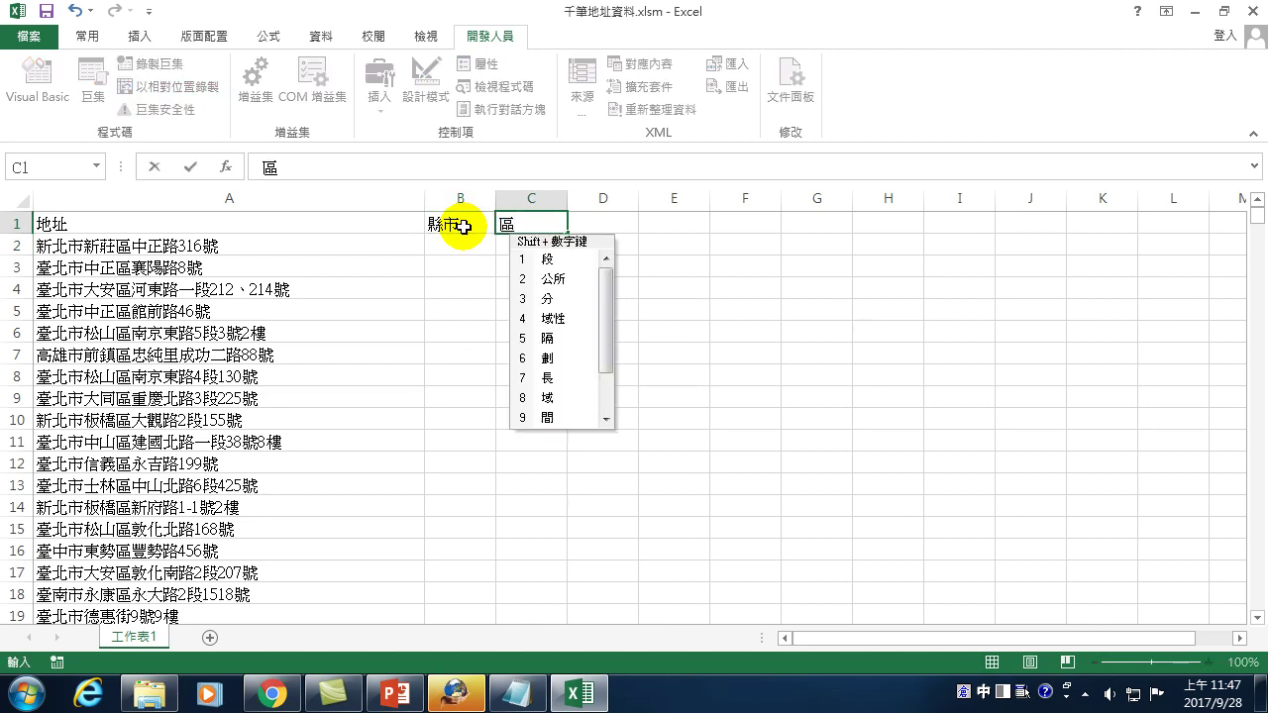
key(BackSpace)
key(BackSpace)
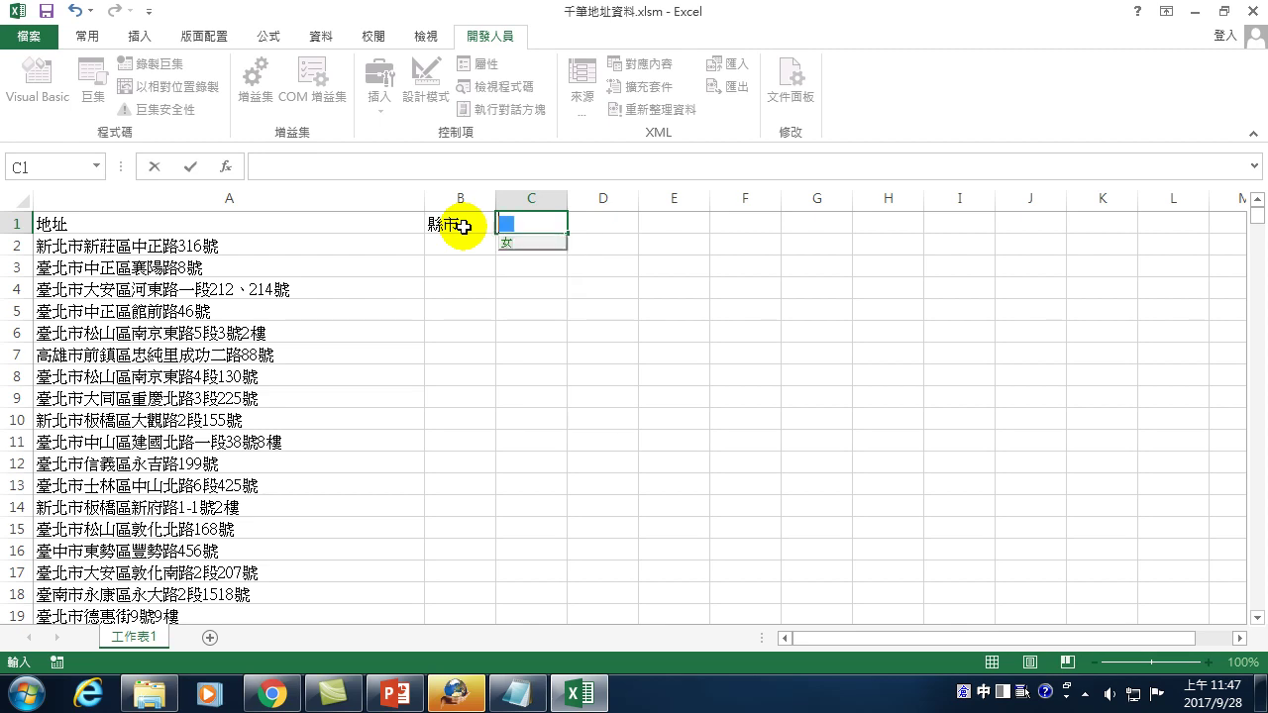
text(鄉鎮市區)
key(Return)
- Enter the headers 路段 in D1 and 巷 in E1
key(Up)
key(Right)
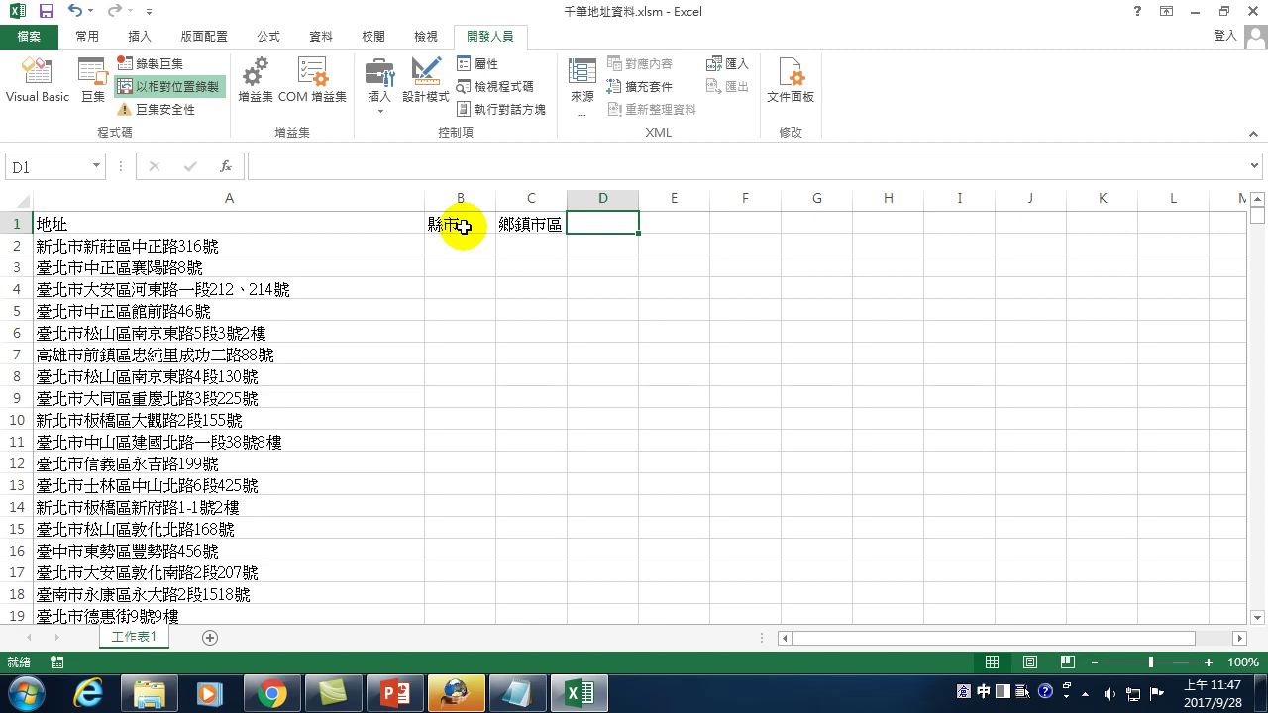
text(路)
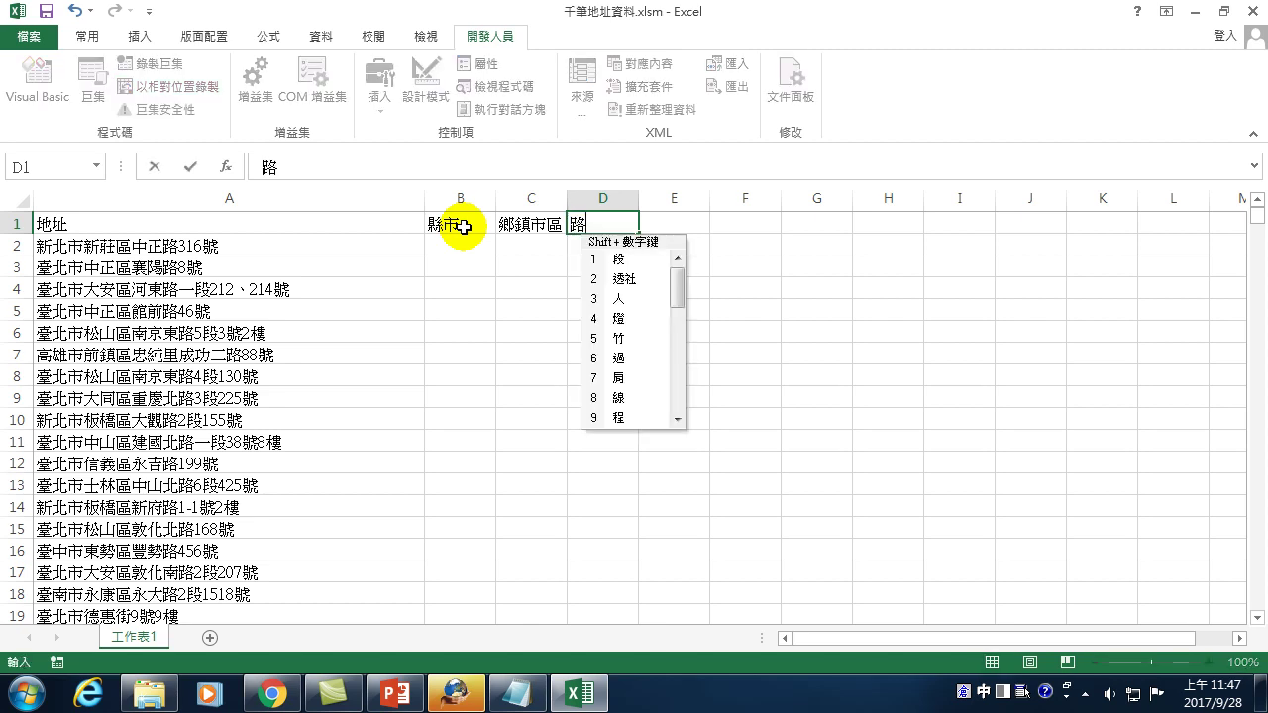
text(段)
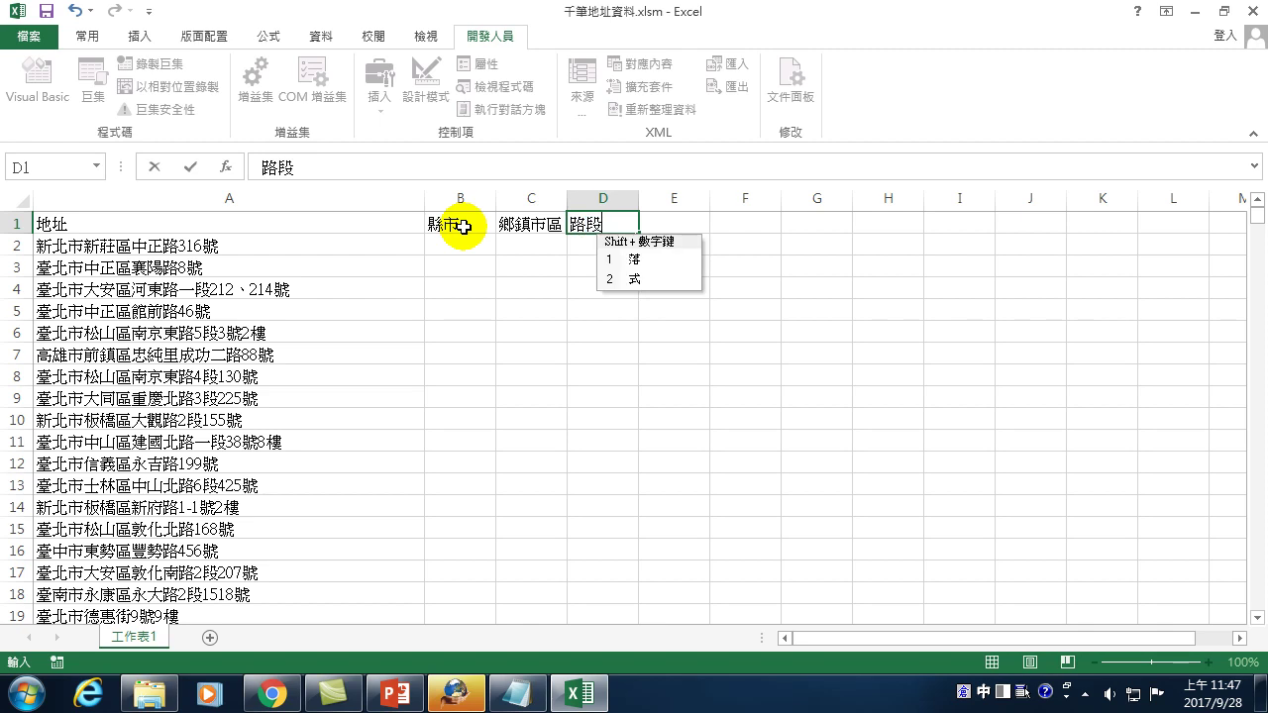
key(Return)
key(Up)
key(Right)
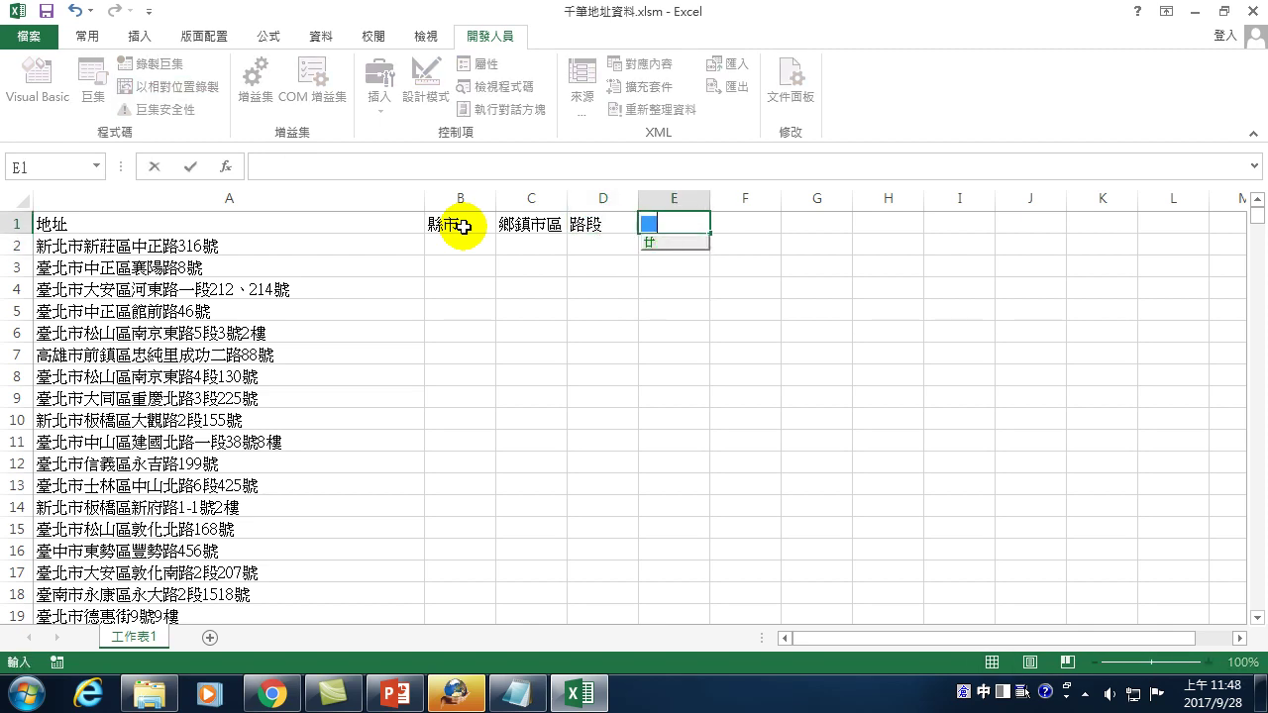
text(巷)
key(ctrl+Return)
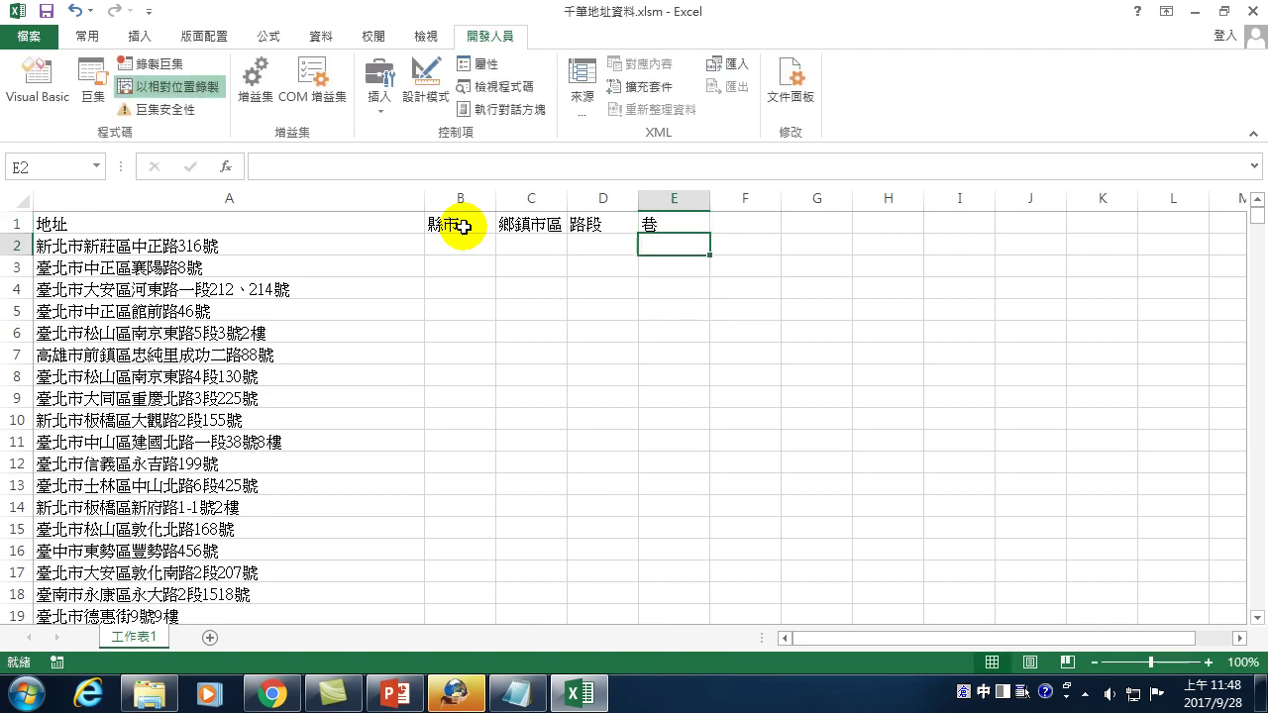
- Enter the headers 弄 in F1 and 號 in G1
key(Right)
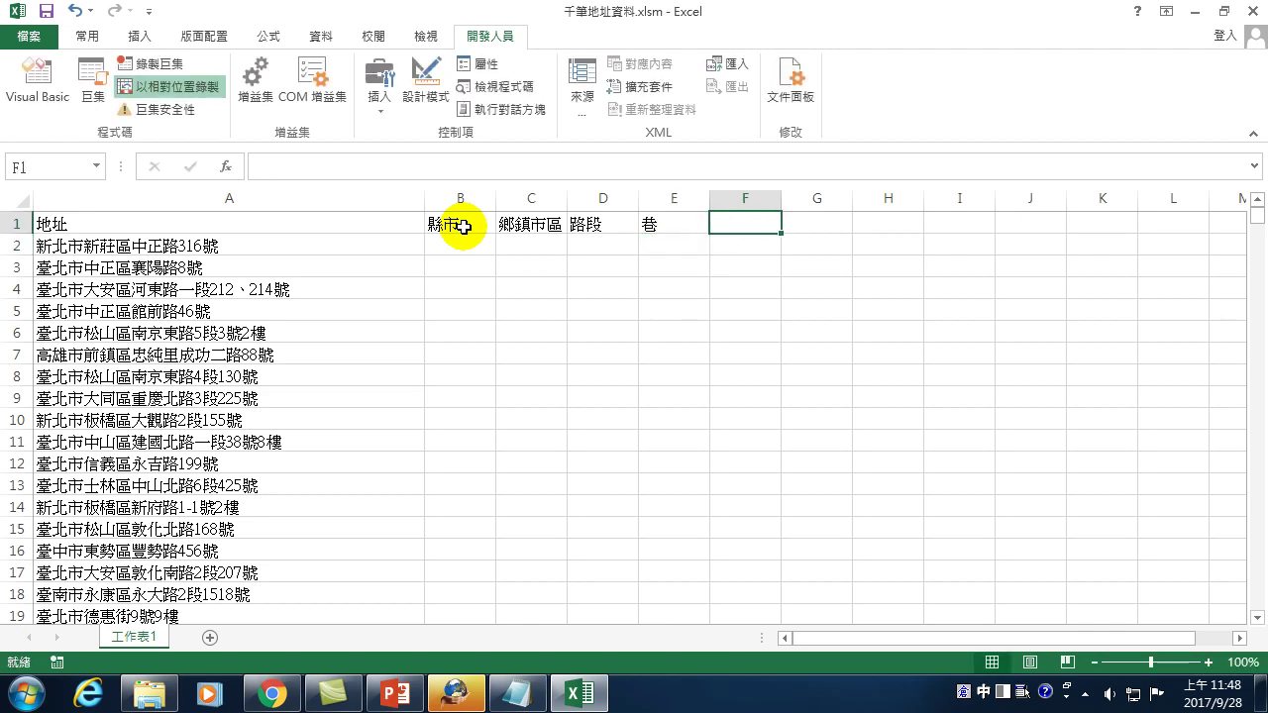
text(弄)
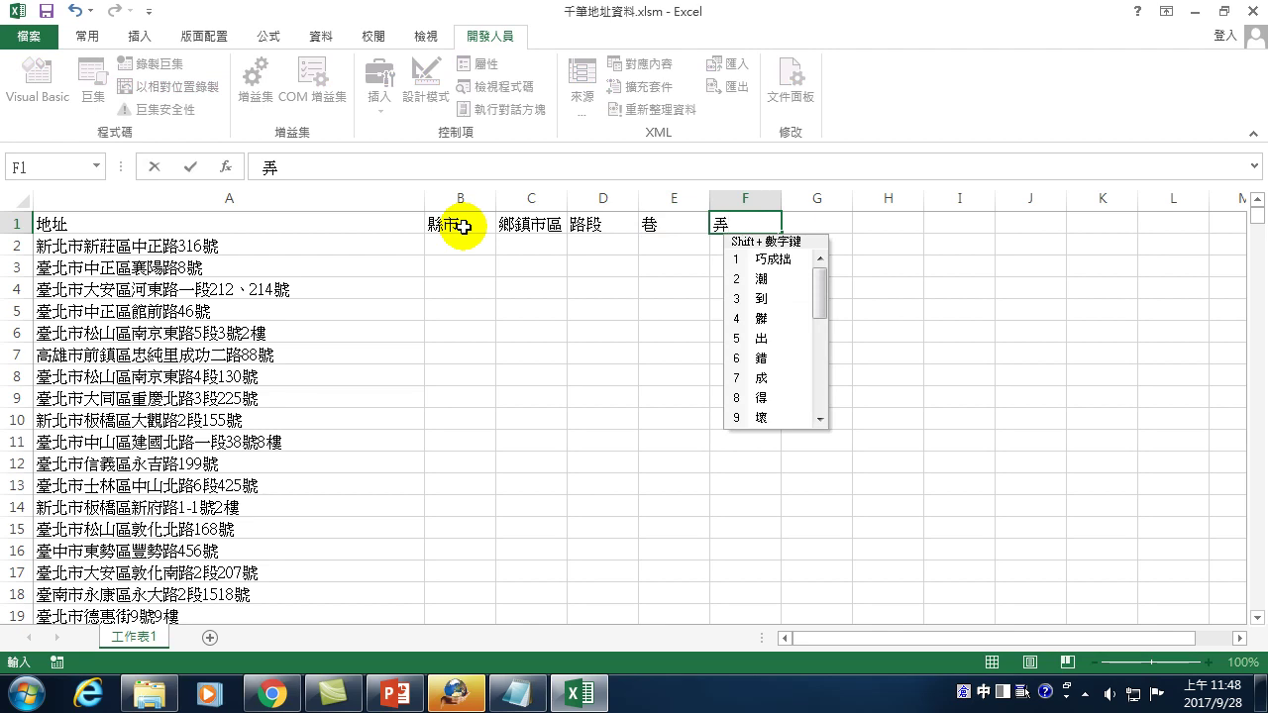
key(ctrl+Return)
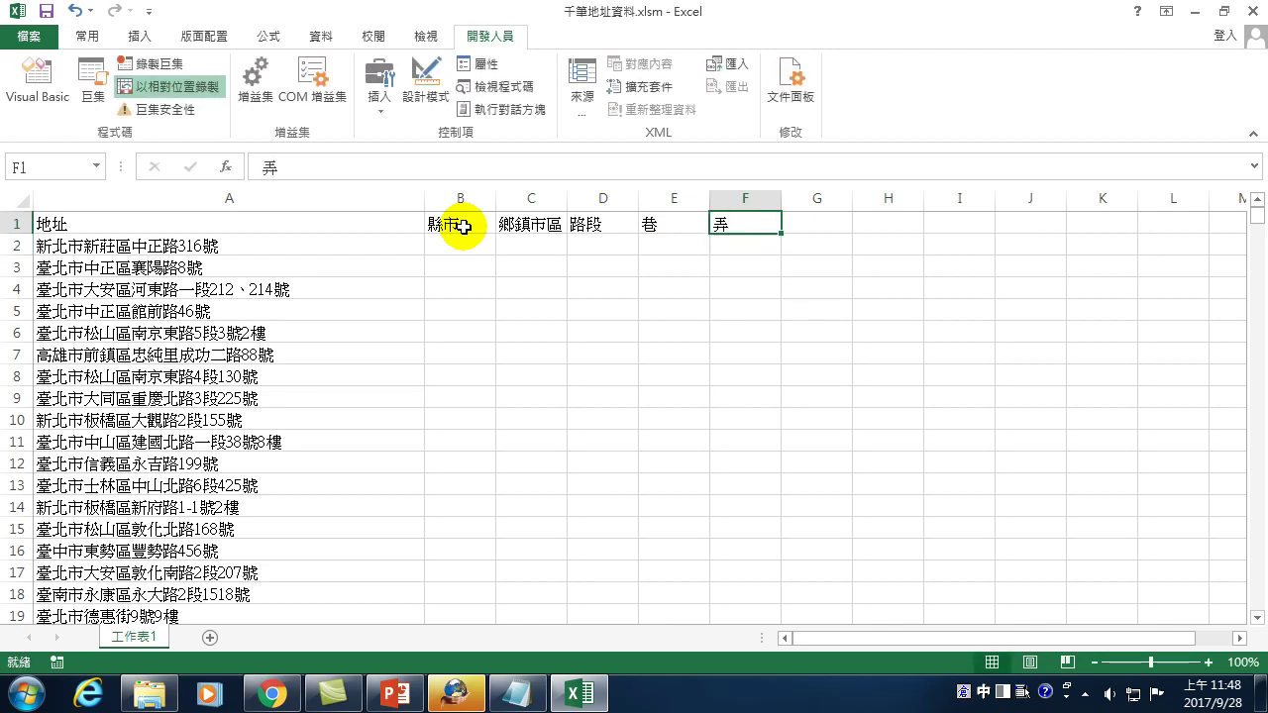
key(Right)
text(rsy)
key(space)
key(Return)
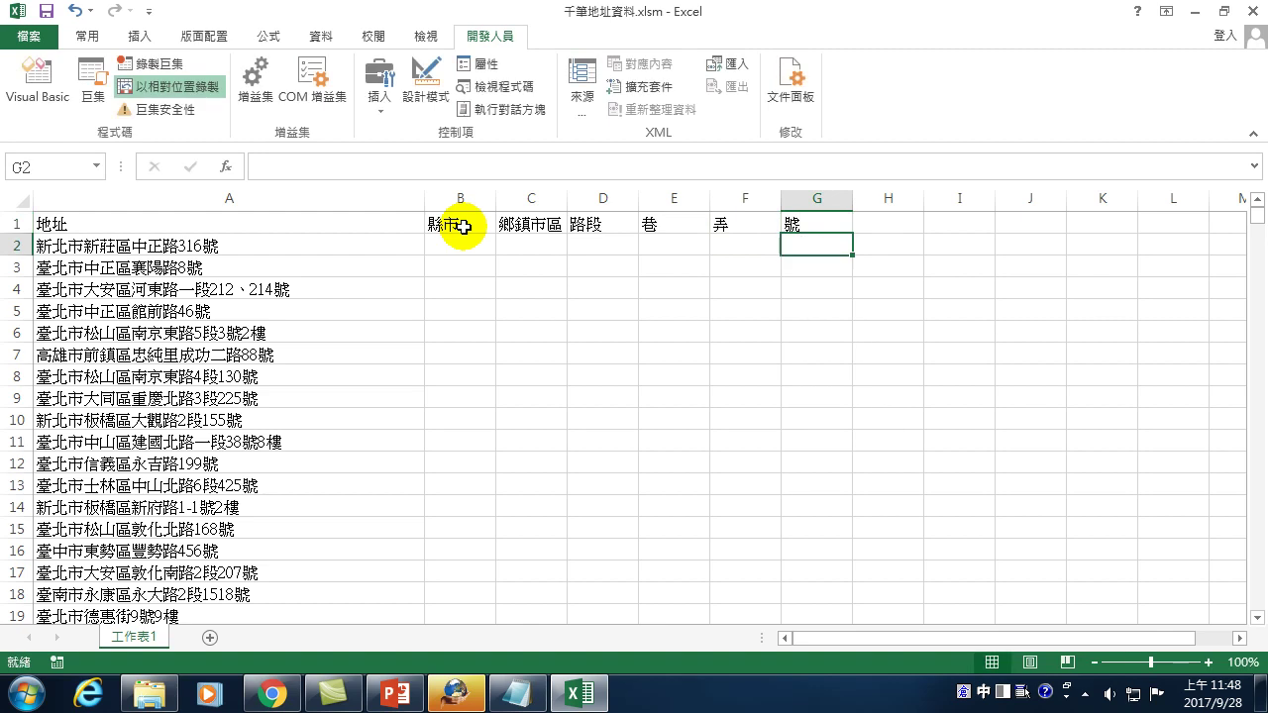
- Type 新北市 into cell B2 as the first address's county
click(451, 247)
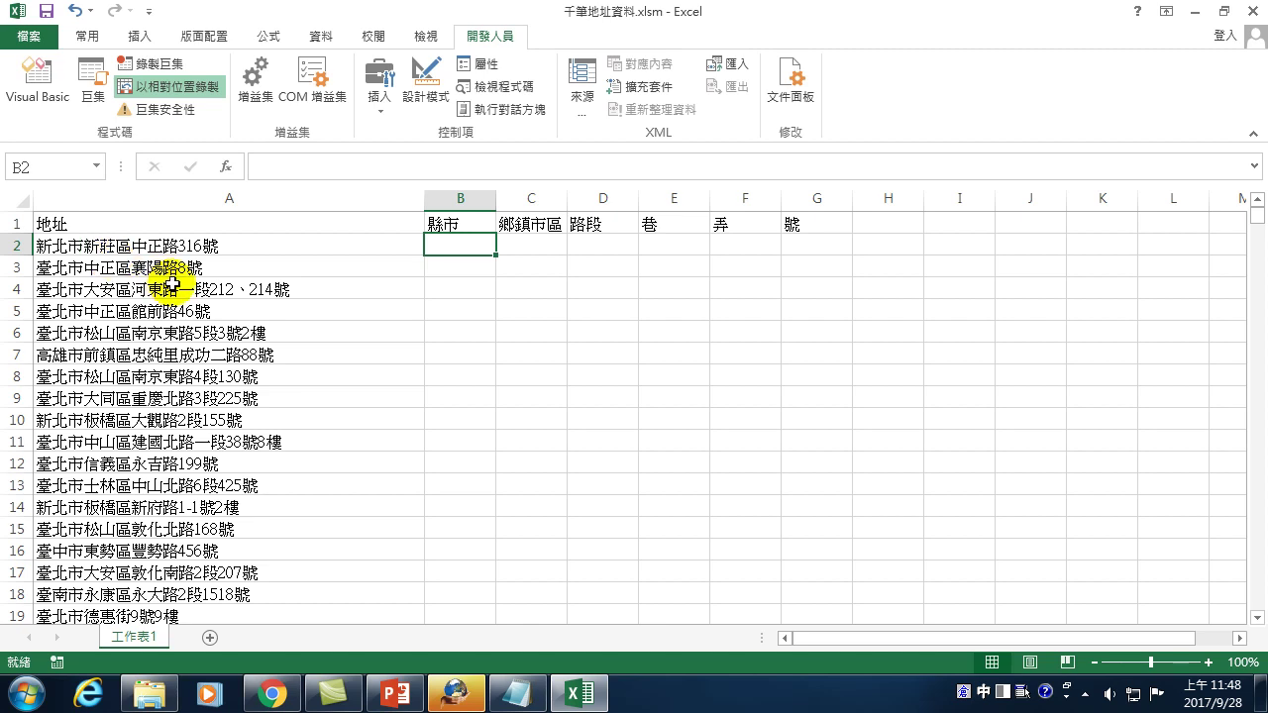
text(y)
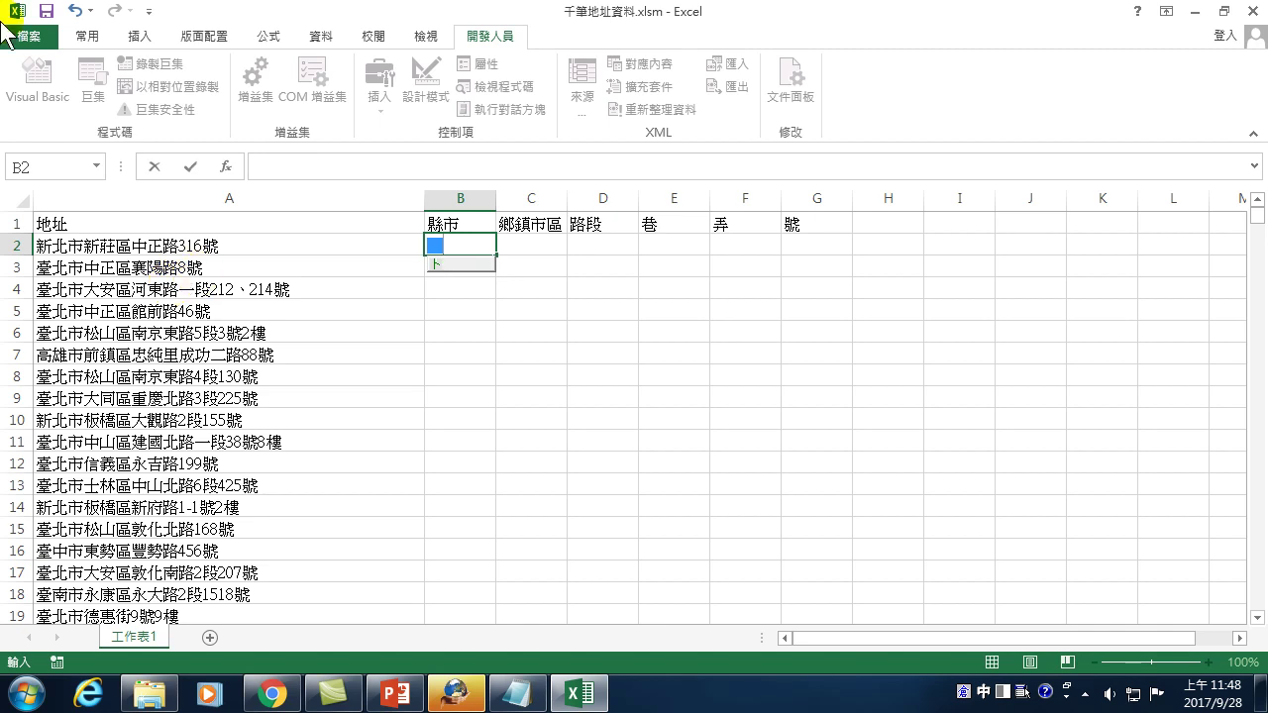
text(新北市)
key(Return)
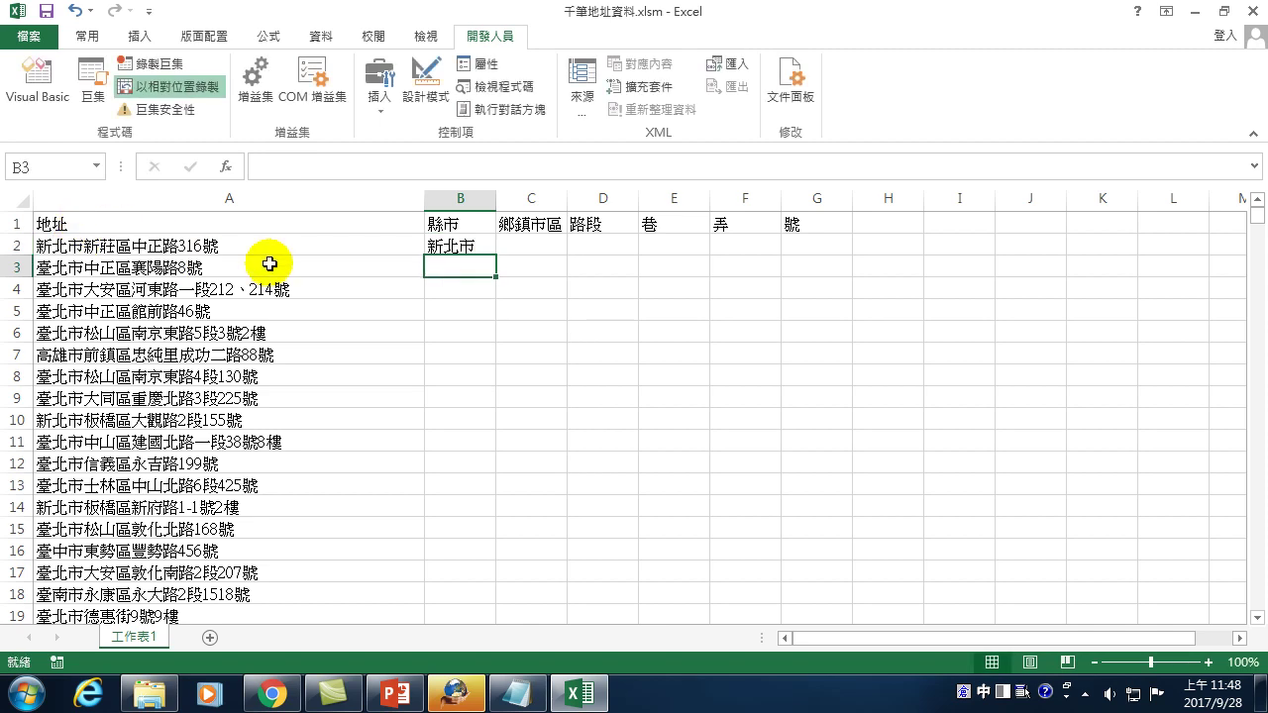
- Select column B from B2 down to B1001, then scroll back to the top
click(443, 245)
click(441, 248)
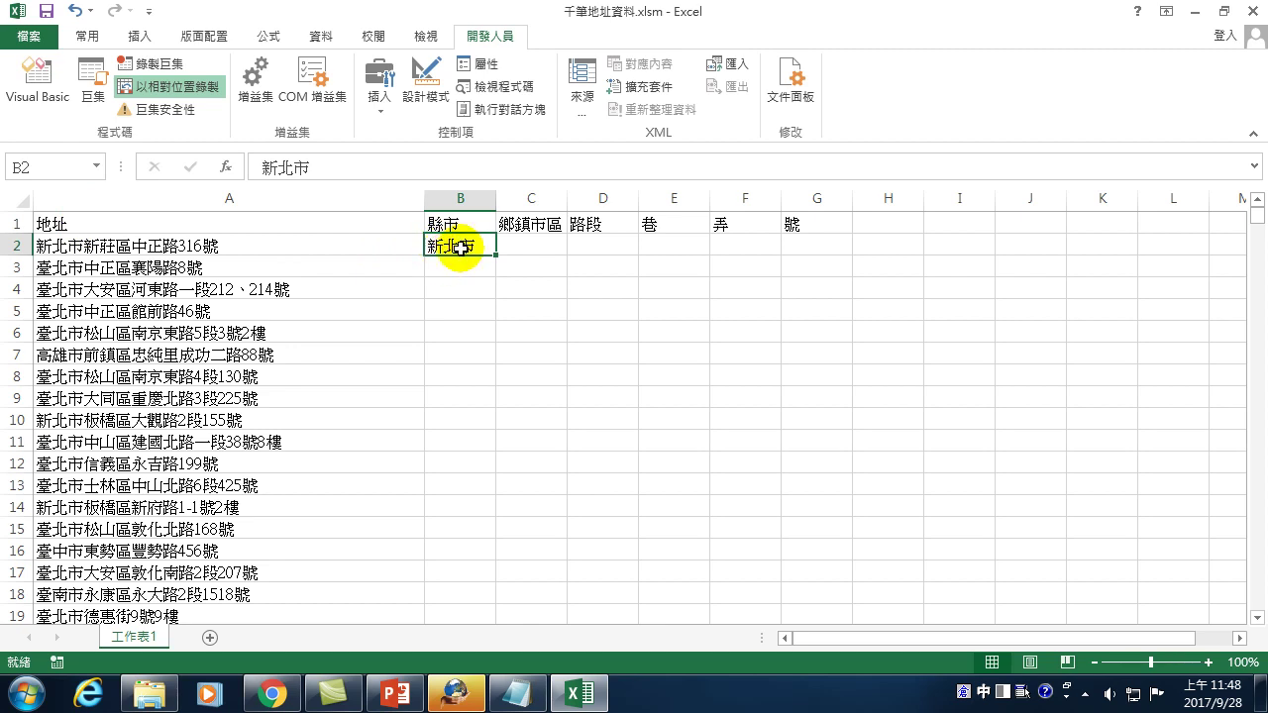
mouse_move(458, 248)
mouse_down()
mouse_move(438, 705)
mouse_move(450, 568)
mouse_up()
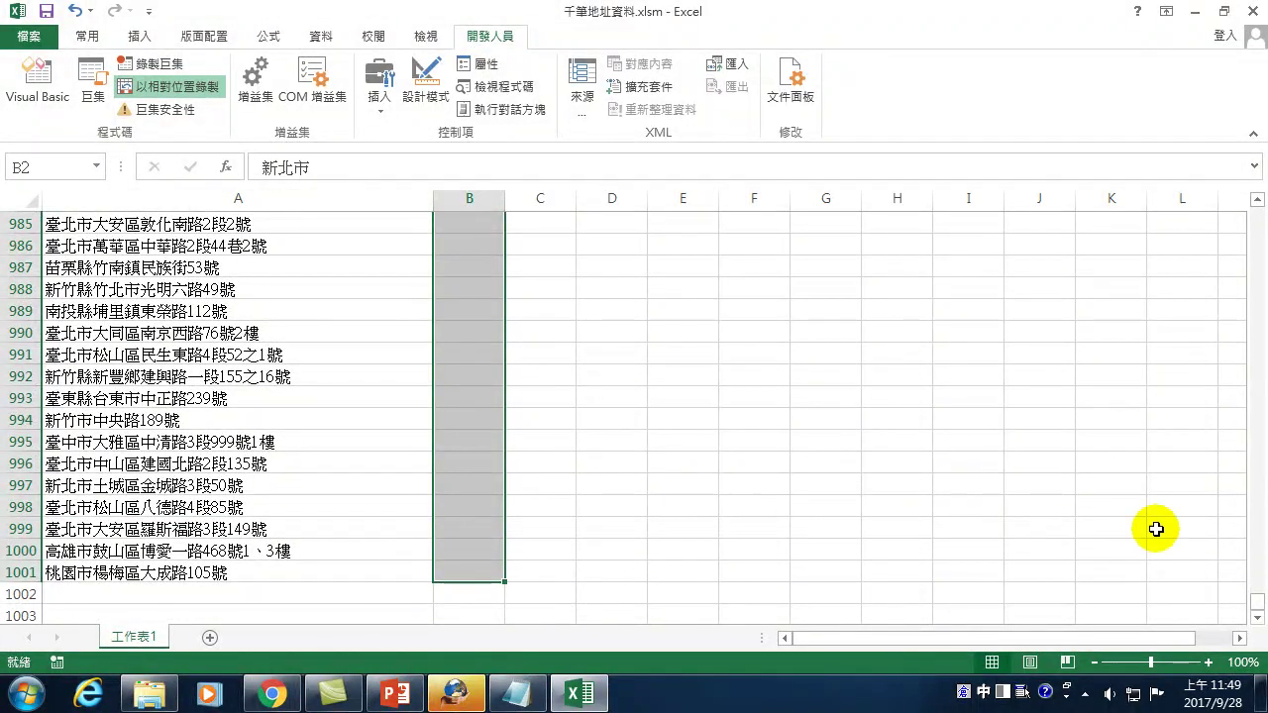
drag(1255, 610, 1256, 198)
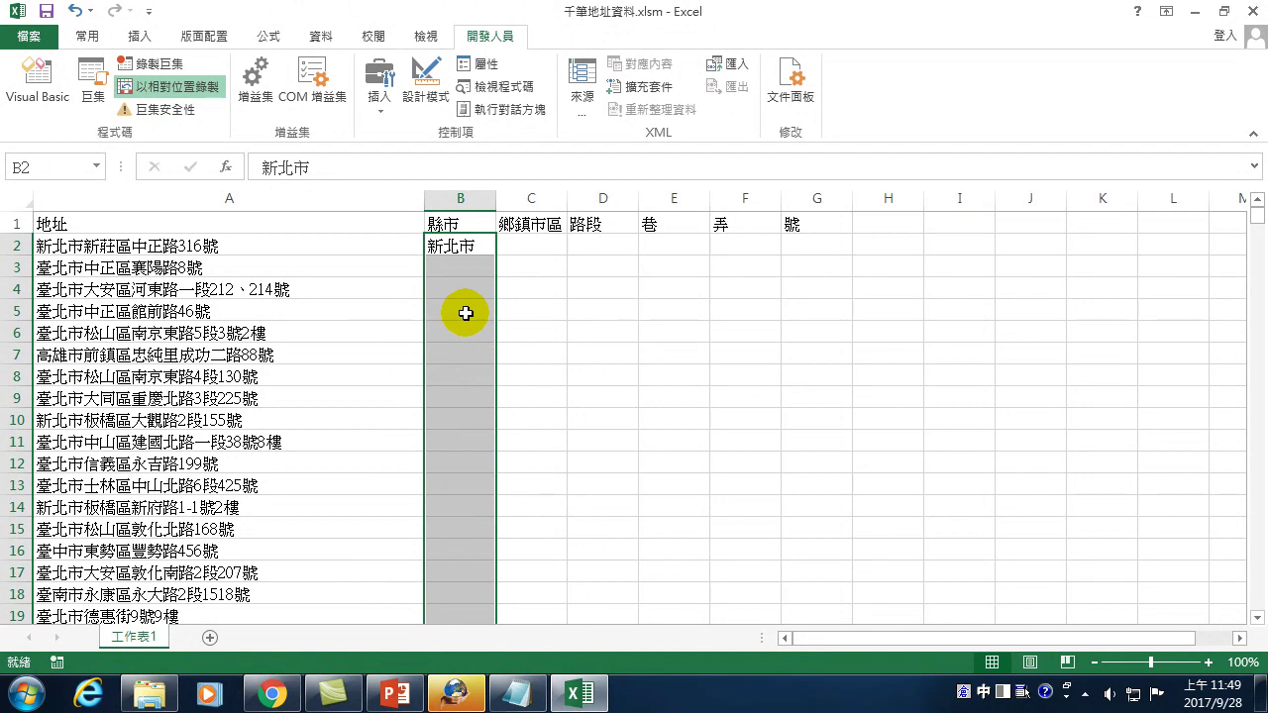
click(89, 36)
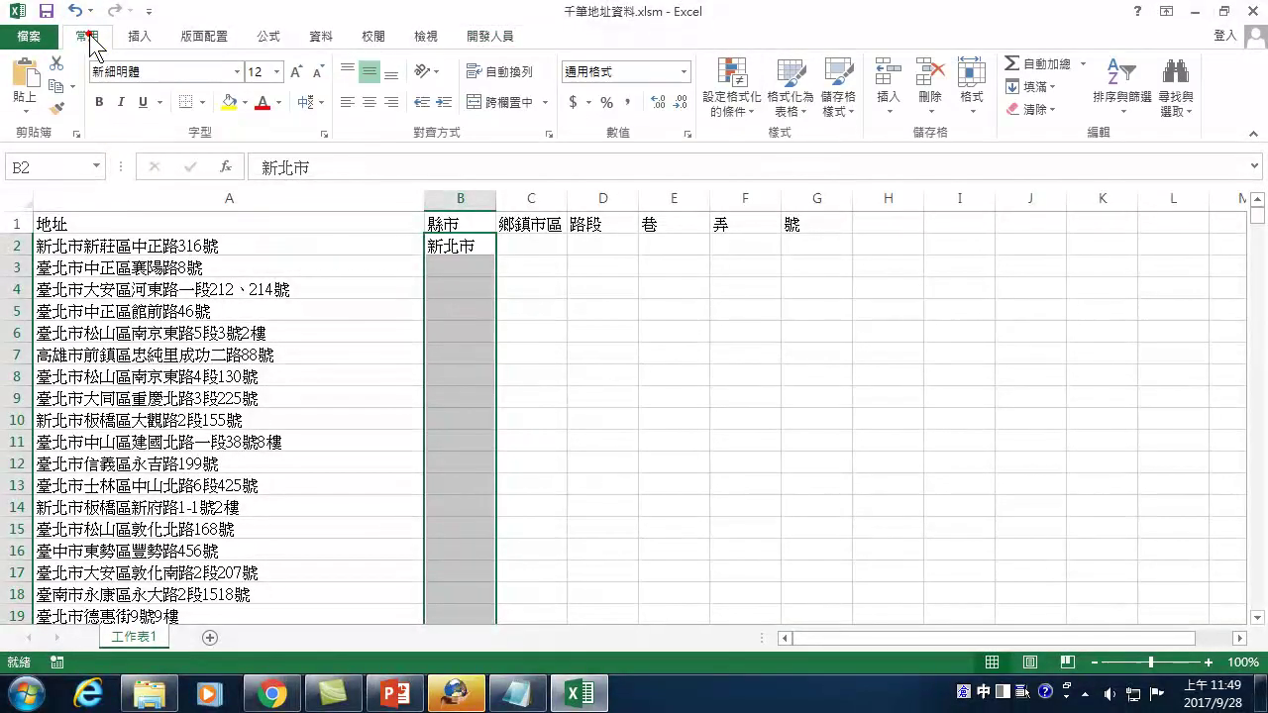
click(1048, 87)
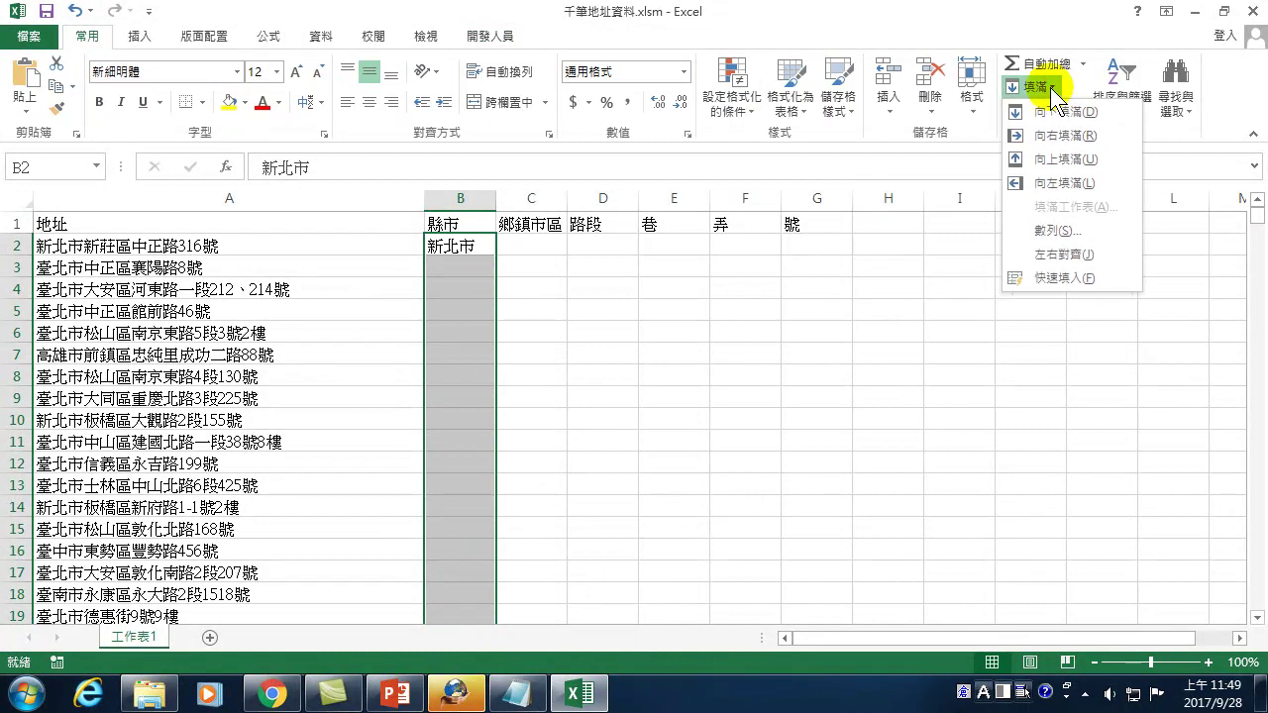
click(1068, 279)
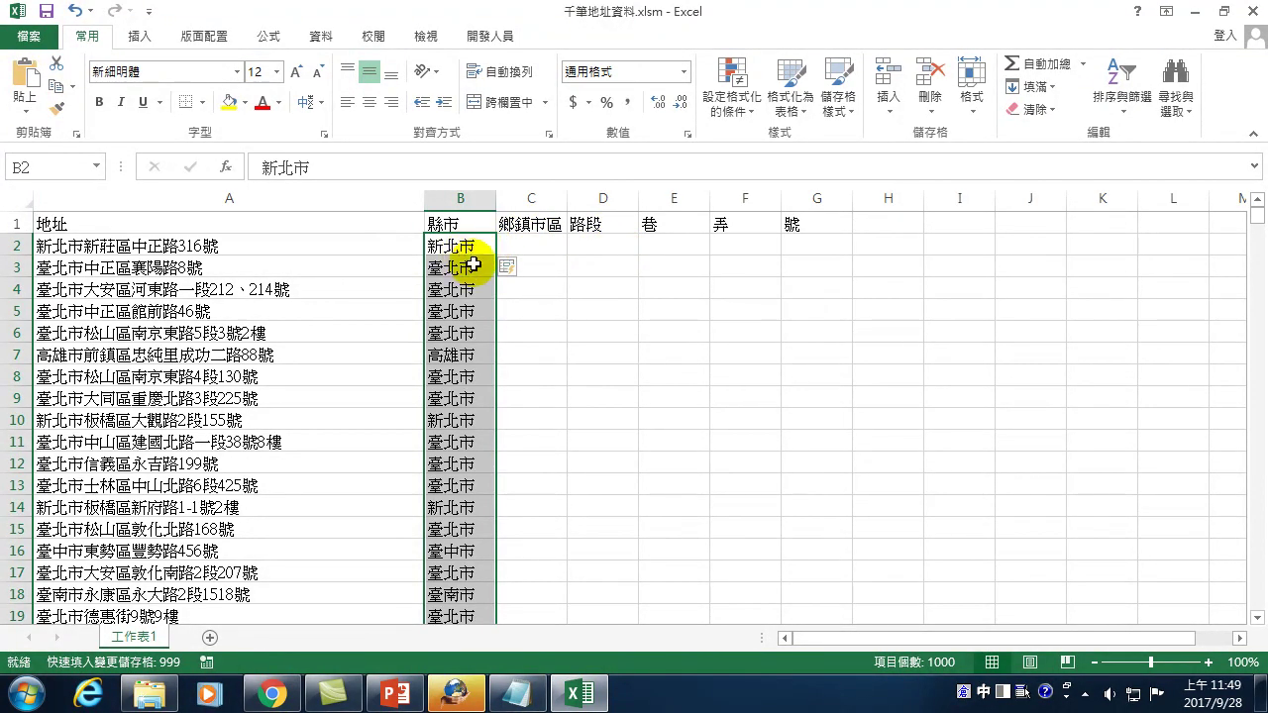
key(ctrl+z)
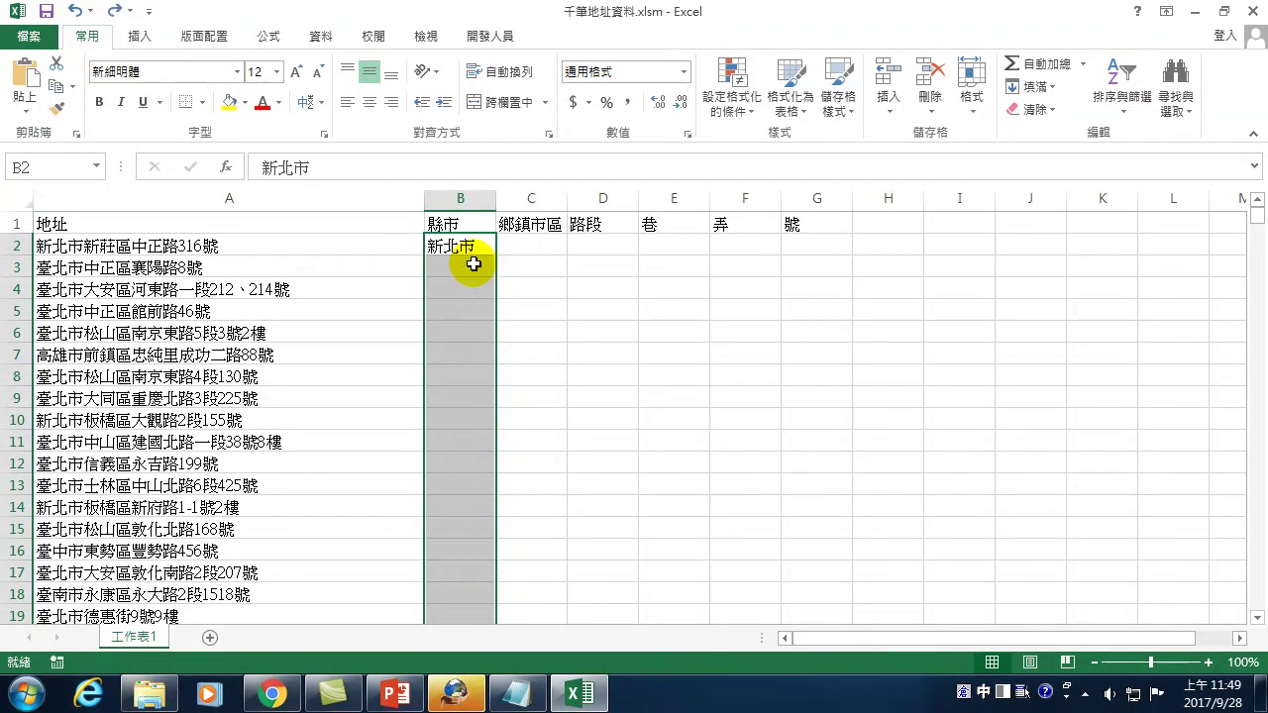
- With B2 selected, start recording a new macro named 縣市拆分1
click(452, 247)
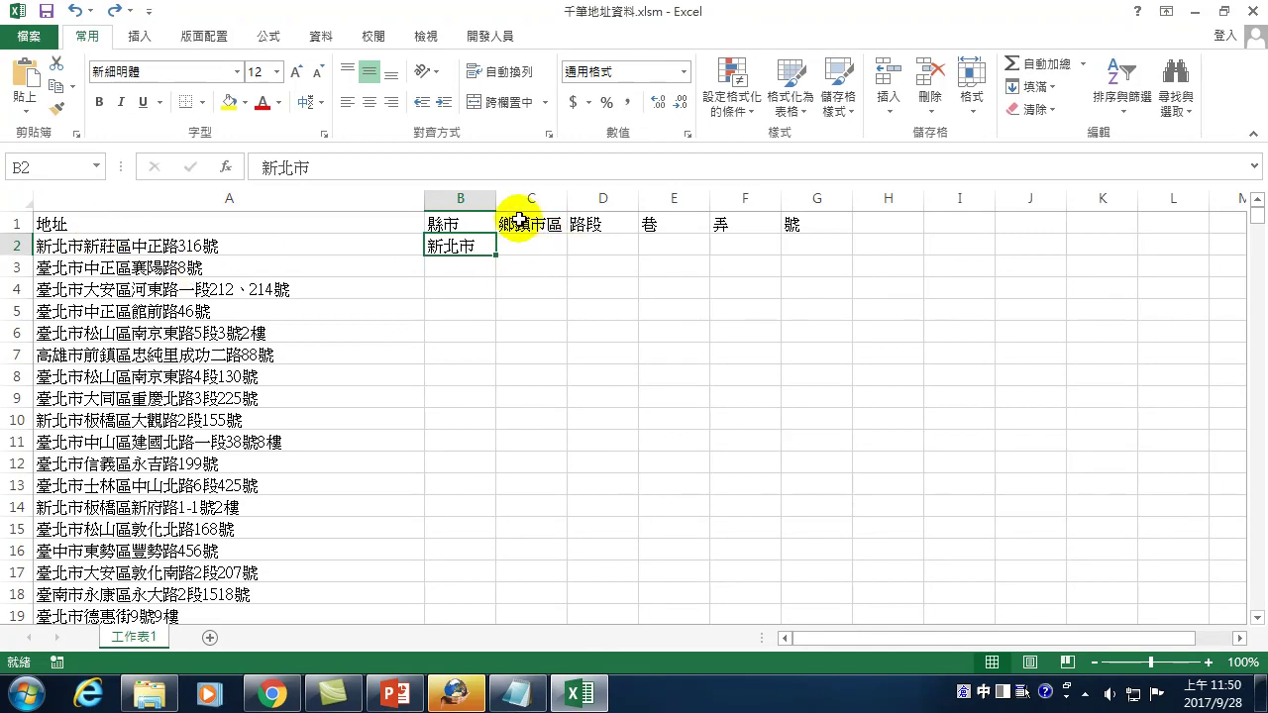
click(488, 35)
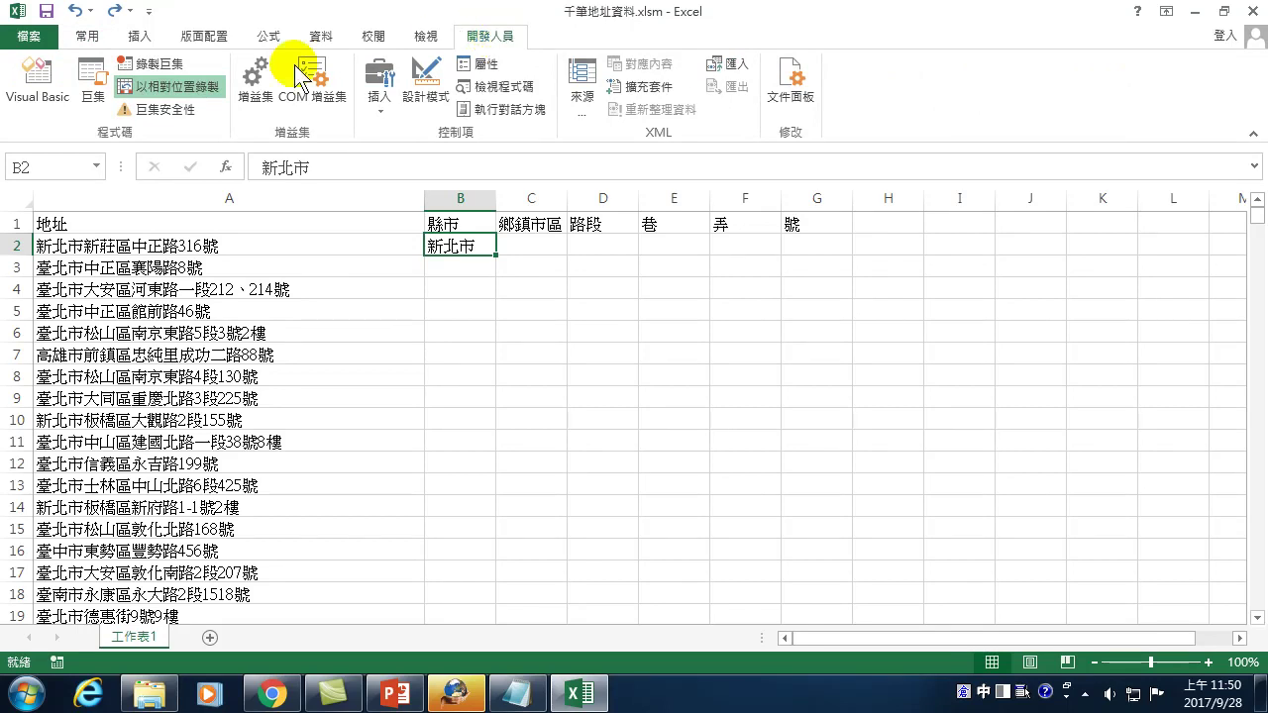
click(146, 63)
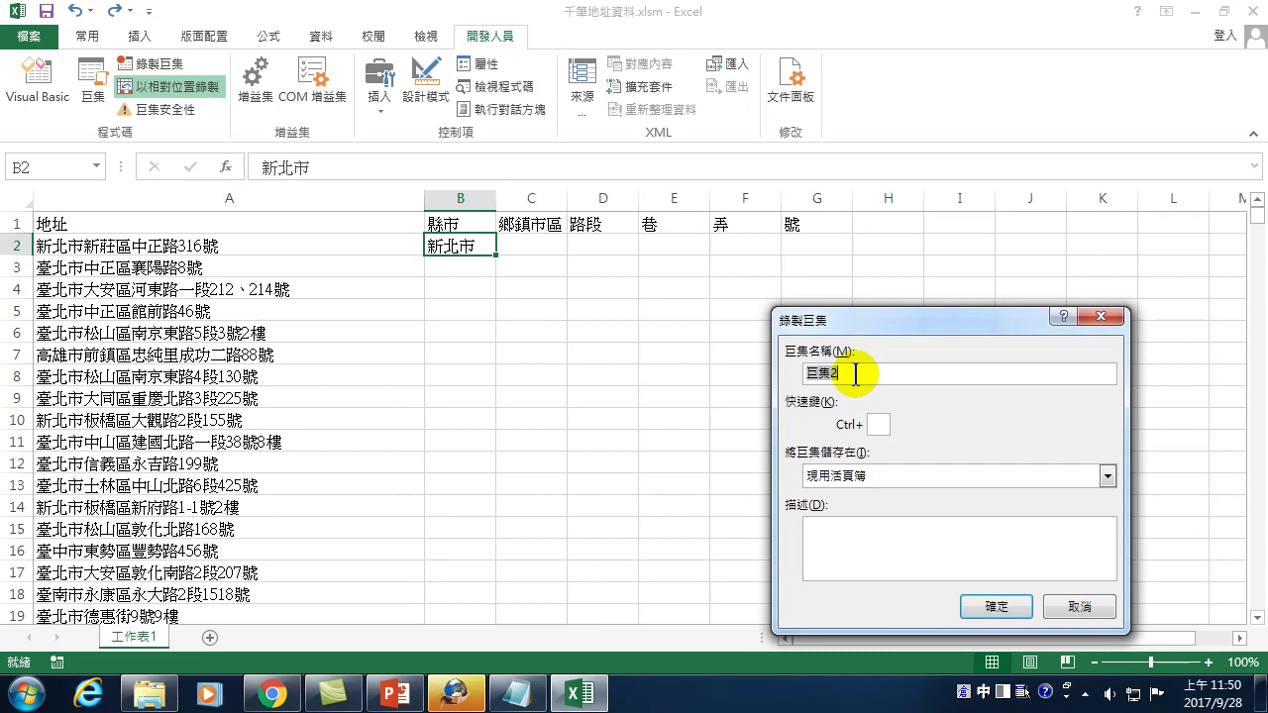
text(縣市)
key(Escape)
text(拆)
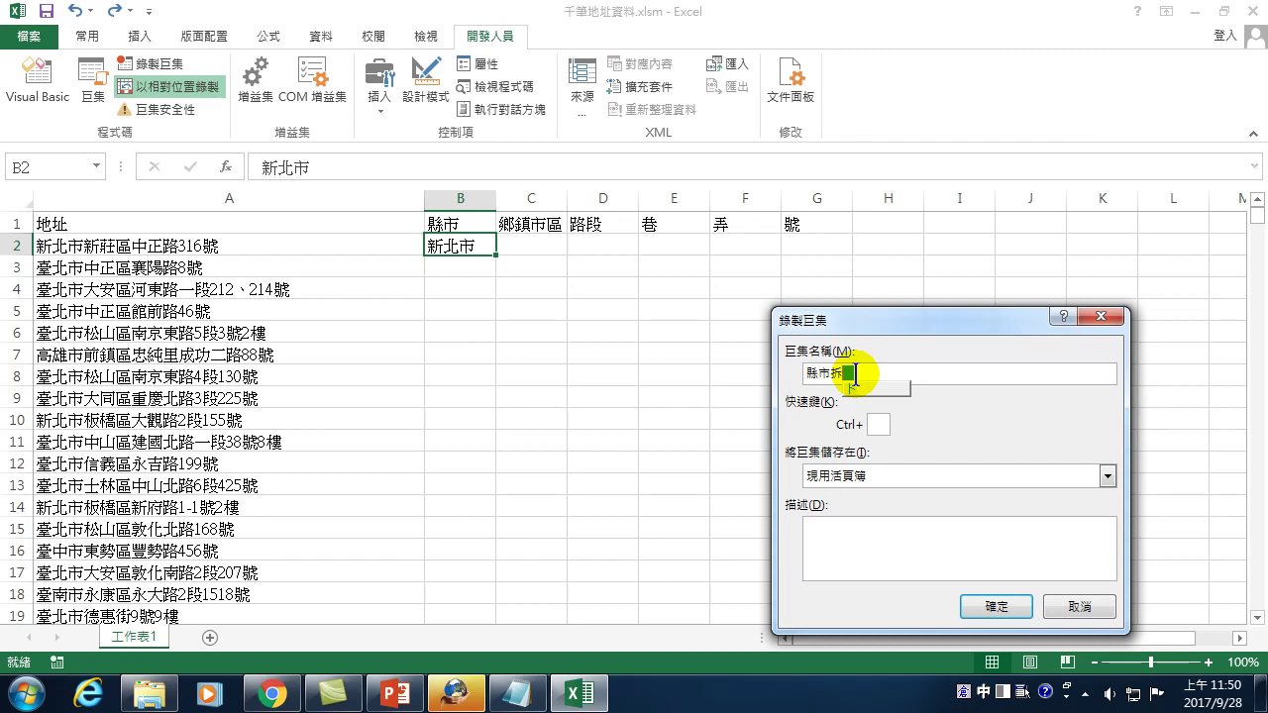
text(分)
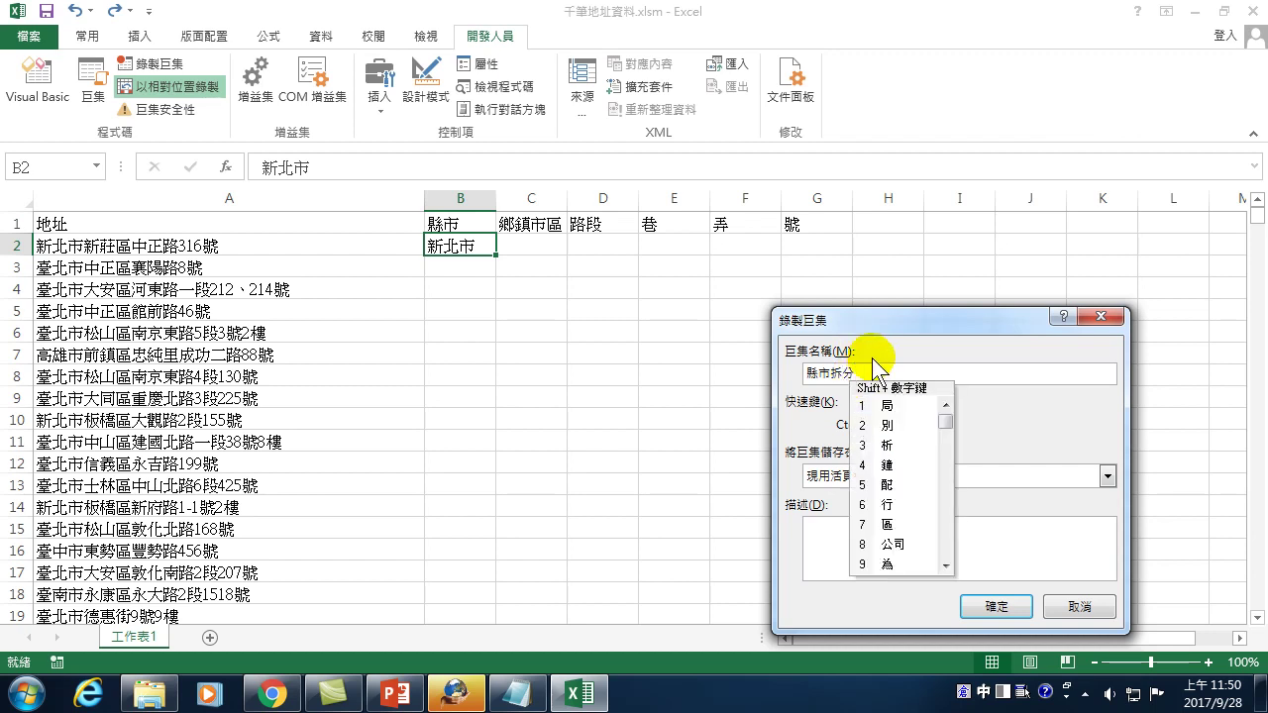
text(1)
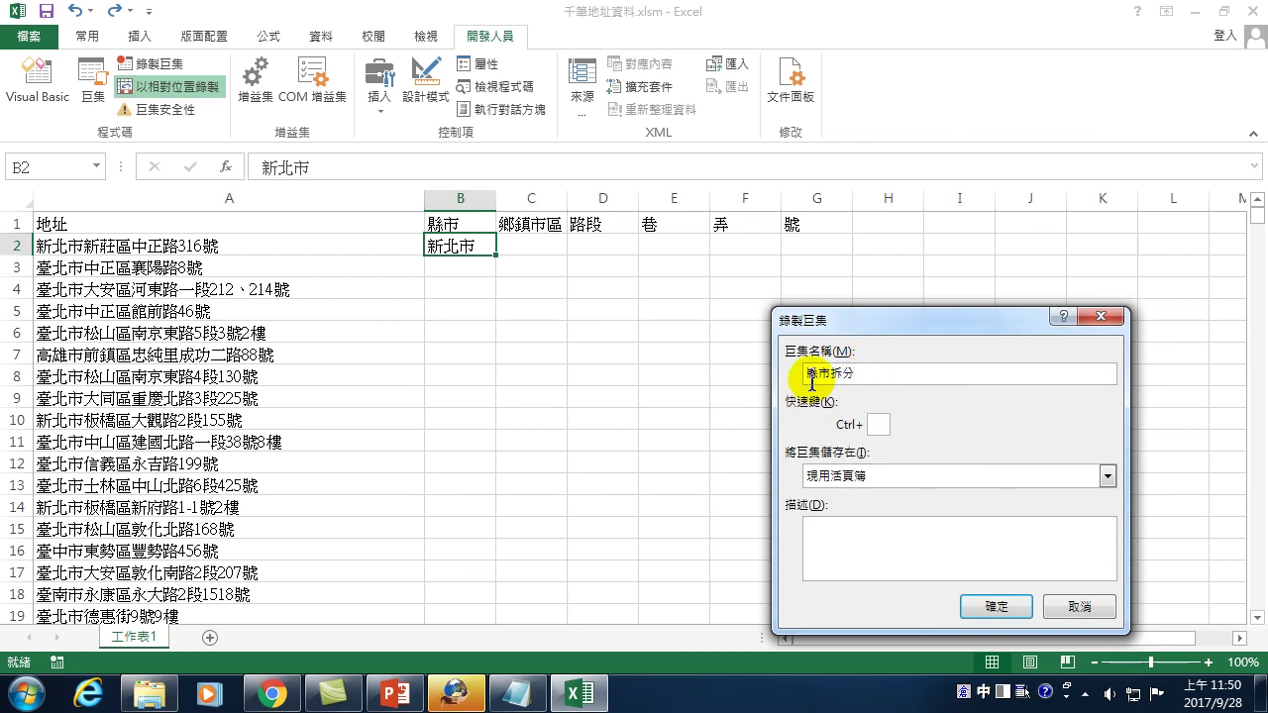
click(979, 604)
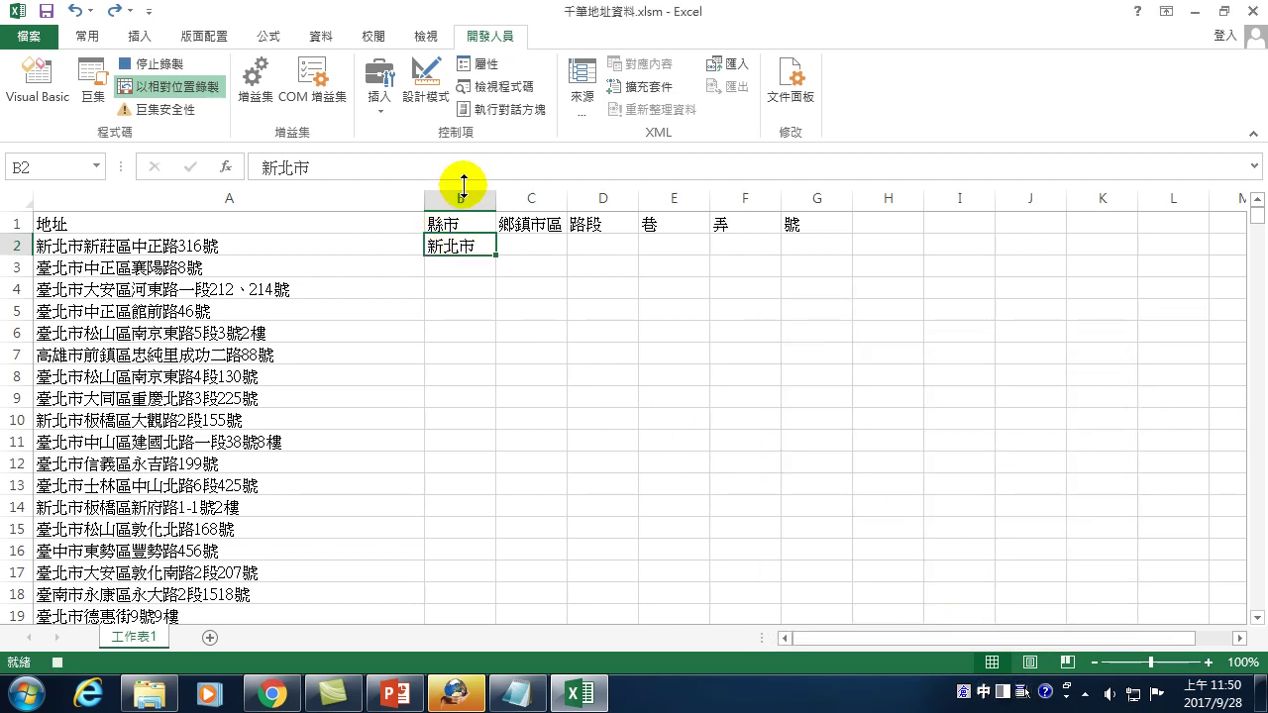
- Select B2:B1001 and Flash Fill the county names down column B
click(455, 245)
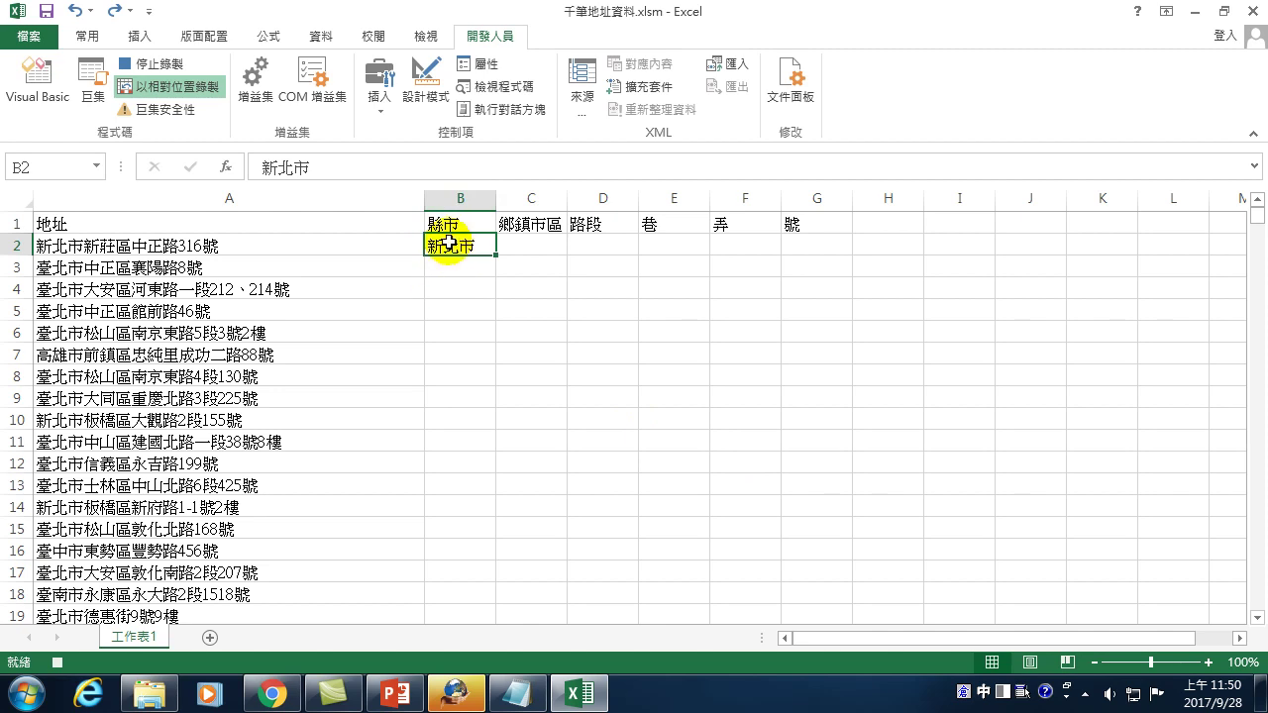
drag(1256, 212, 1256, 614)
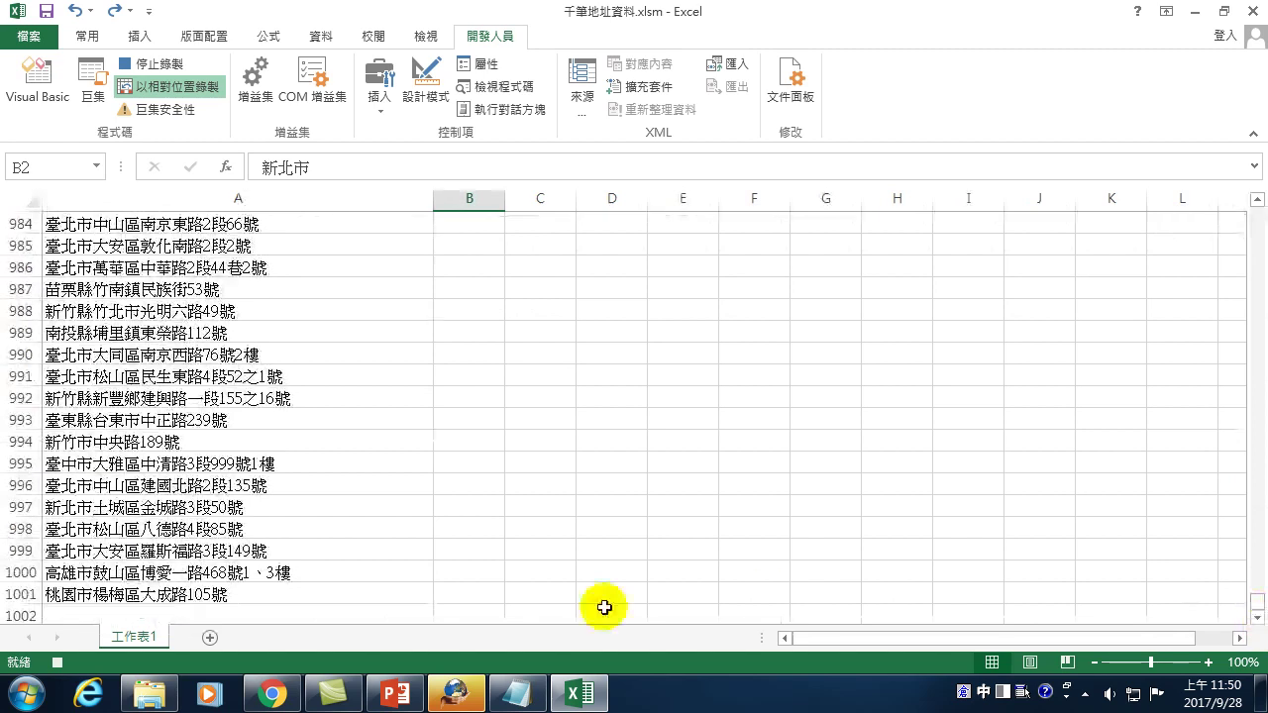
shift+click(469, 592)
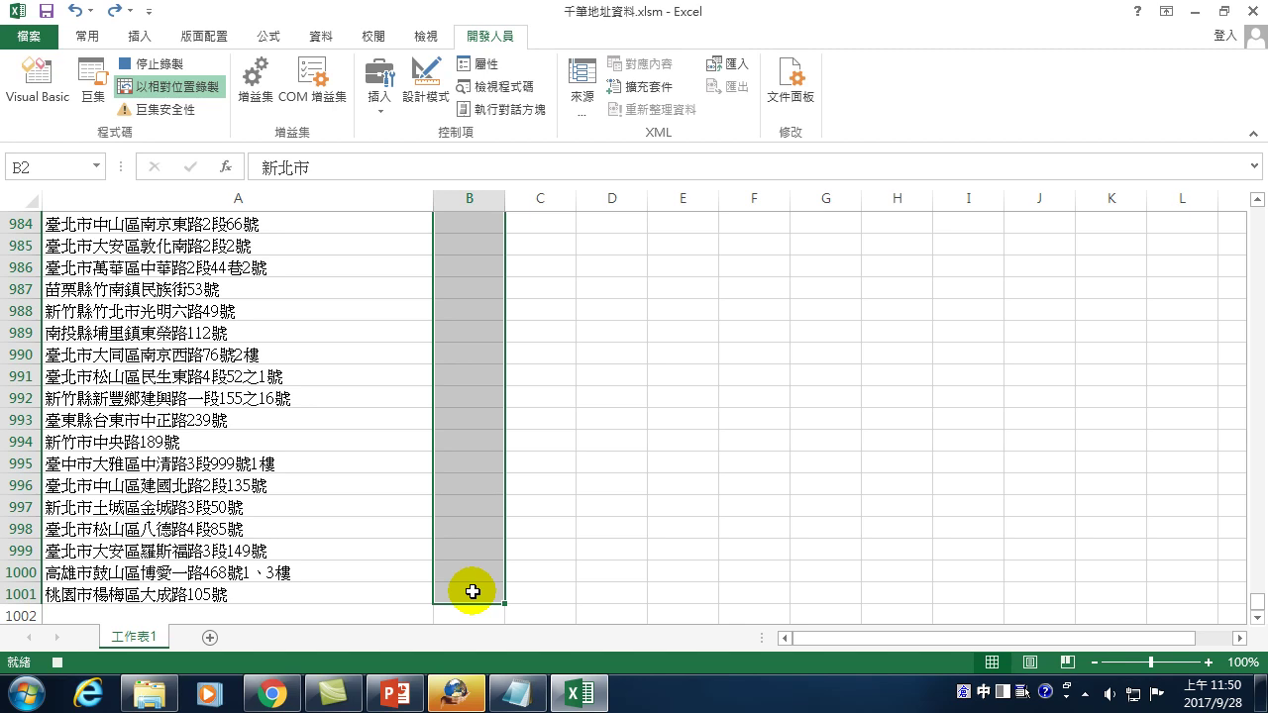
click(89, 36)
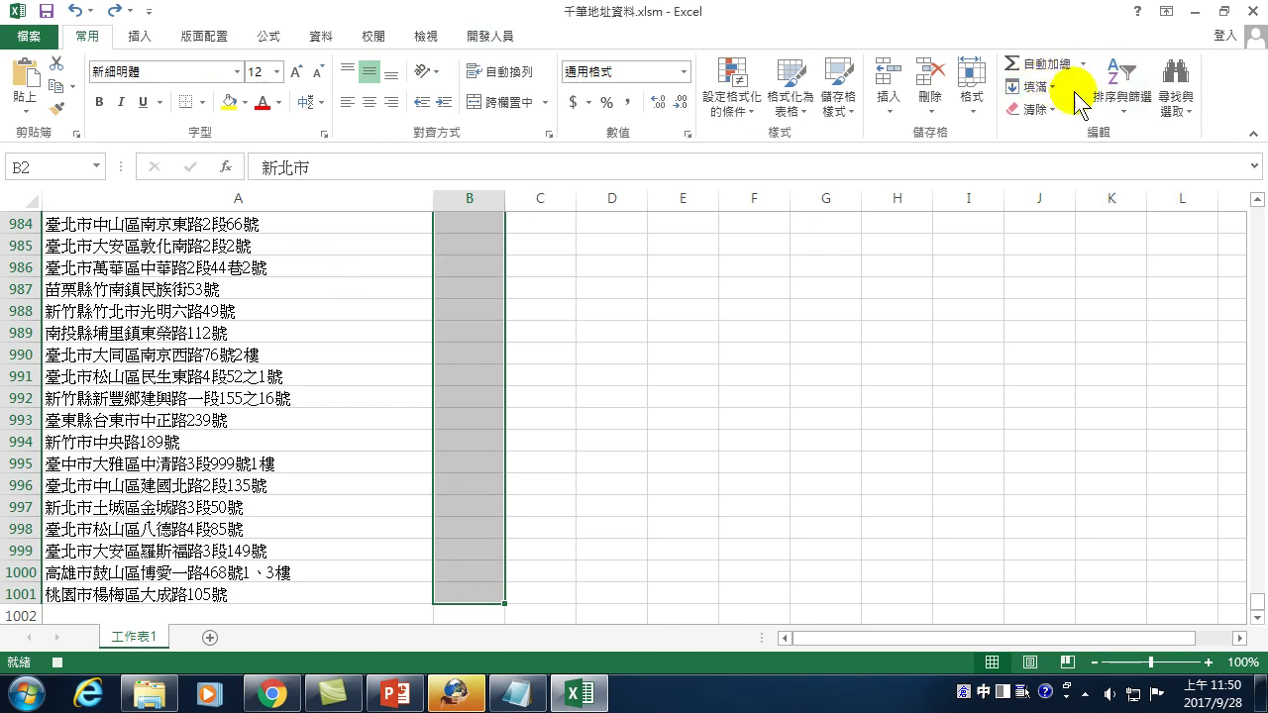
click(1040, 87)
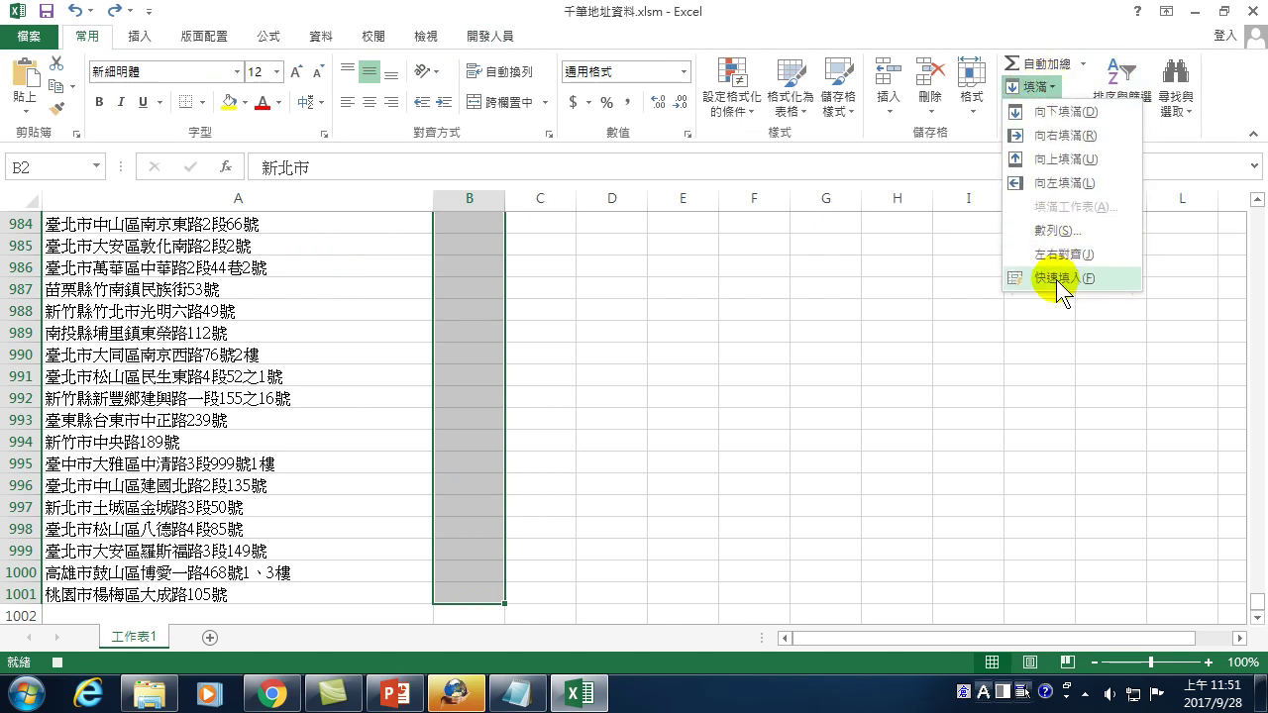
click(1056, 280)
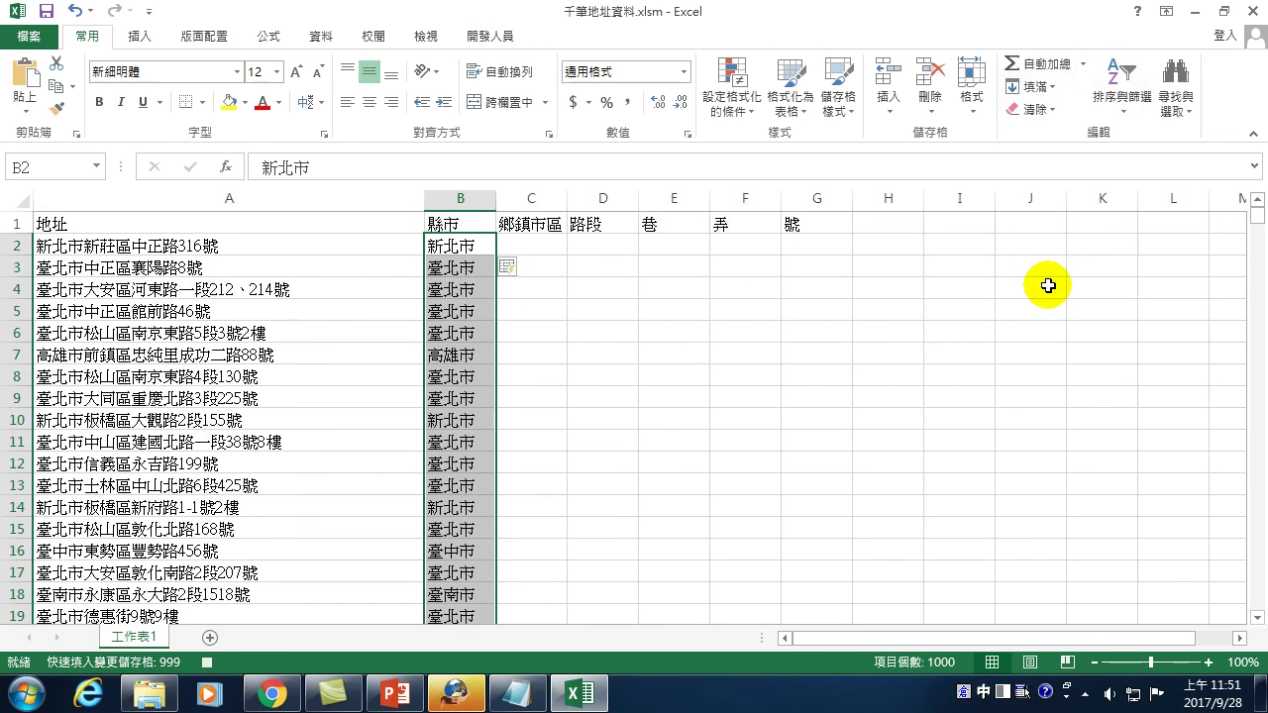
- Stop recording the macro and bring up the Macros list
click(487, 39)
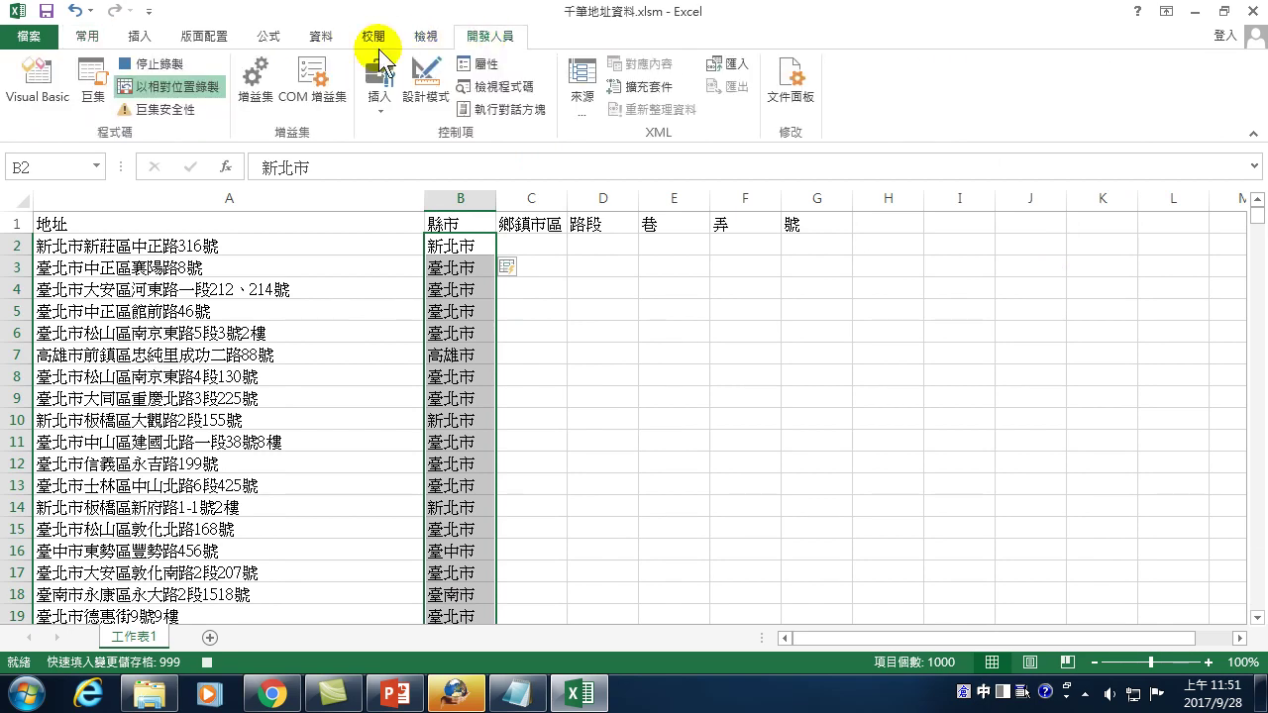
click(161, 65)
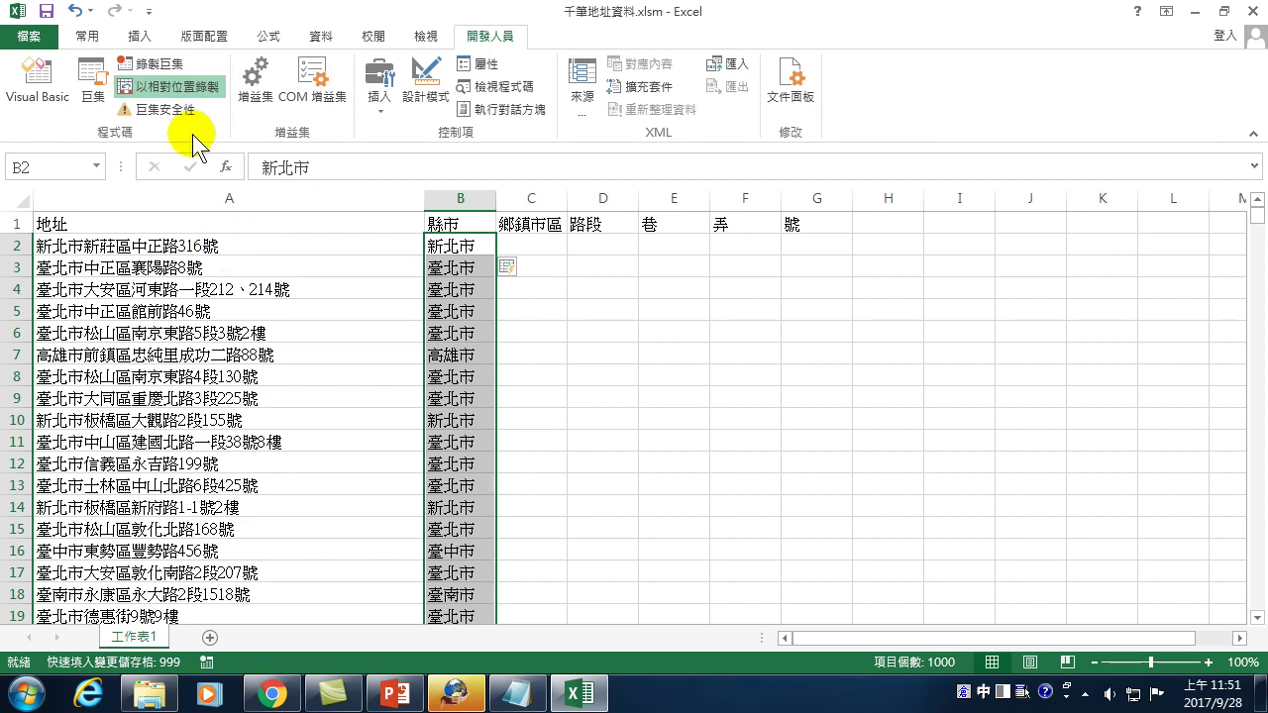
click(92, 87)
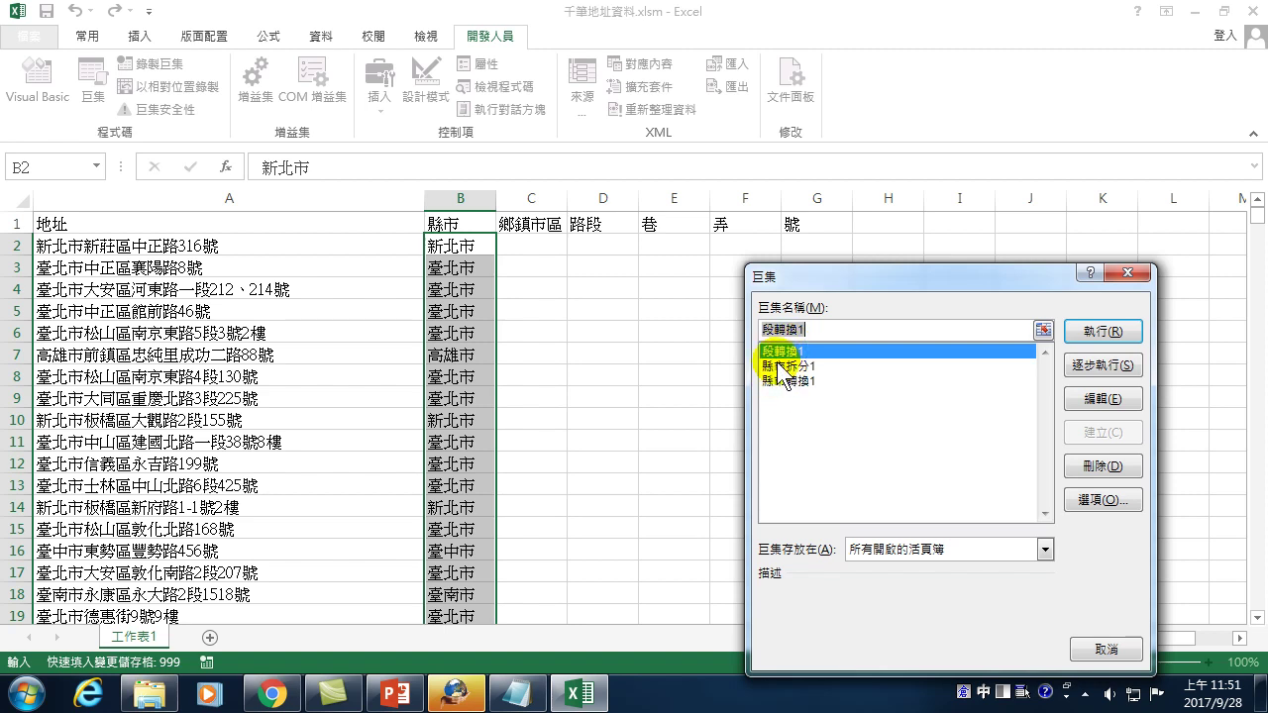
- Open the 段轉換1 macro in the Visual Basic editor, then close the editor
click(1109, 395)
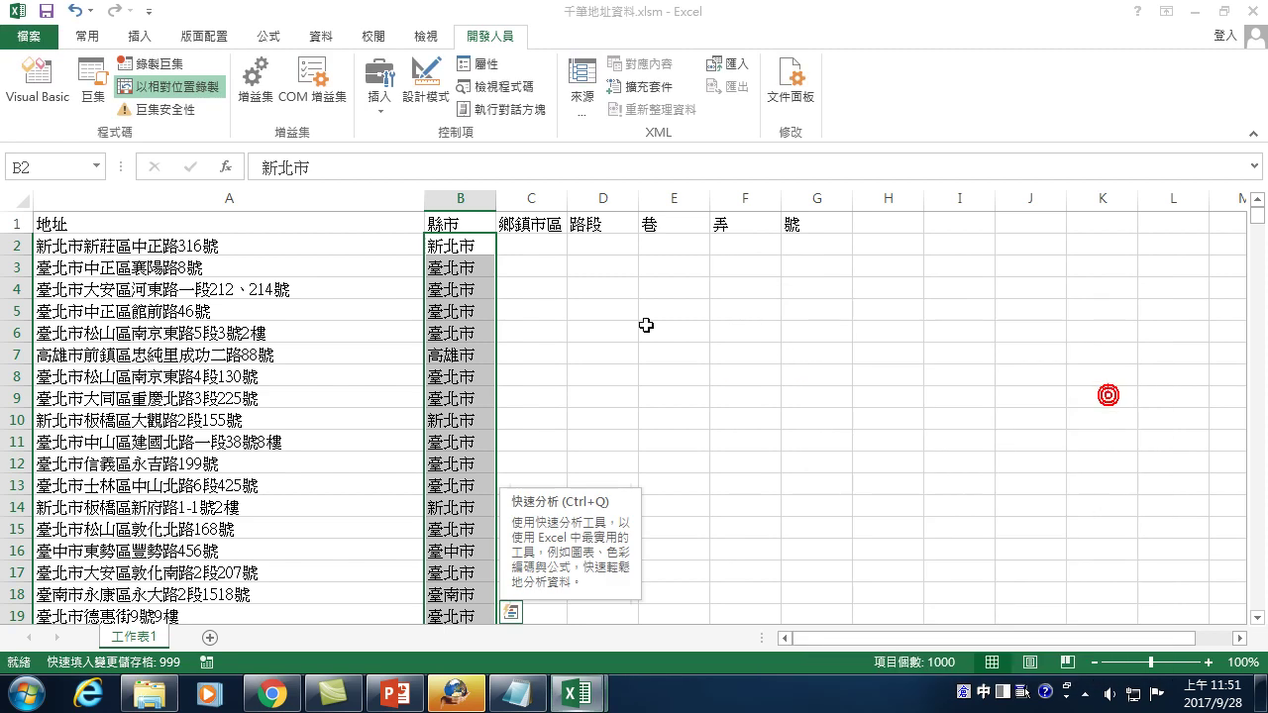
mouse_move(577, 693)
click(681, 583)
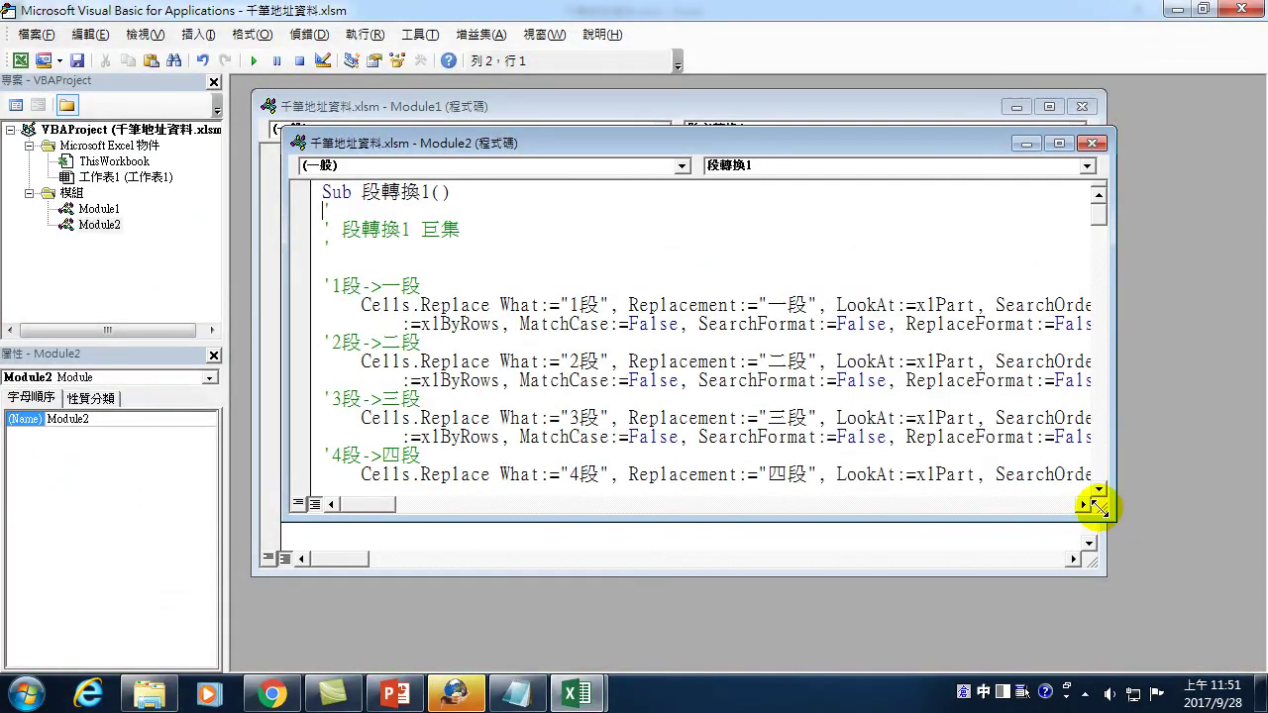
drag(477, 143, 503, 184)
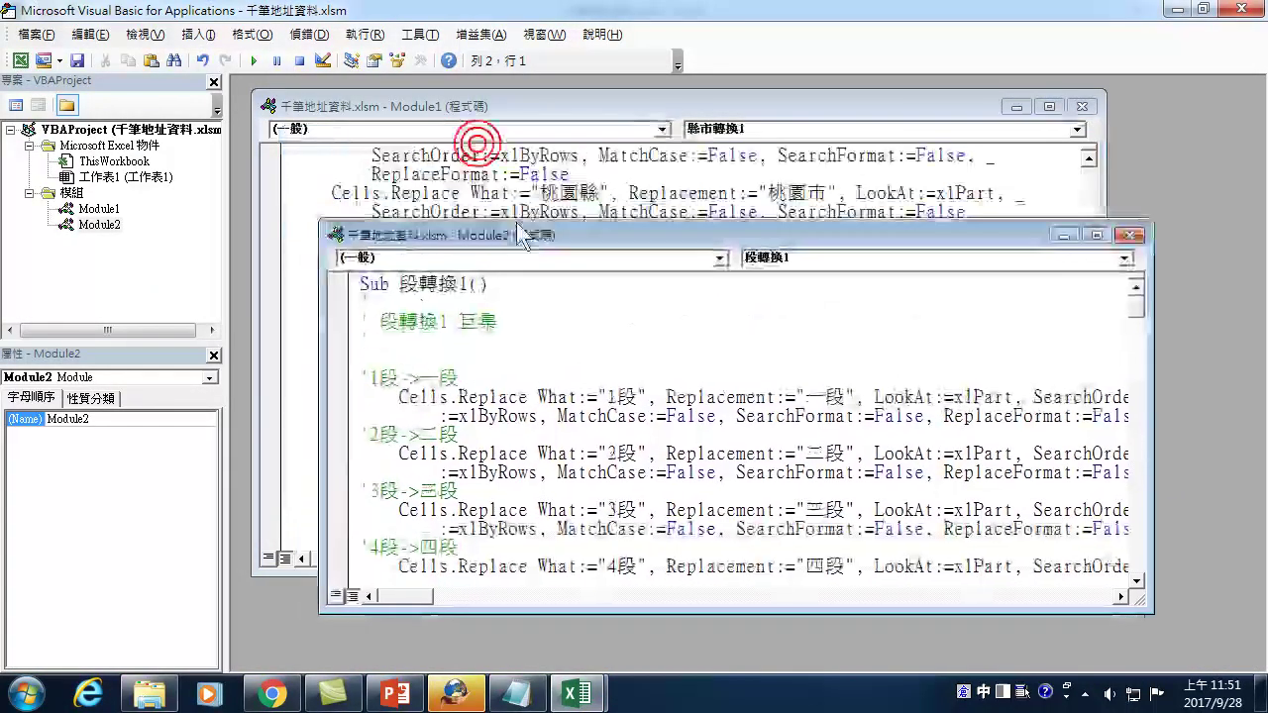
click(1239, 11)
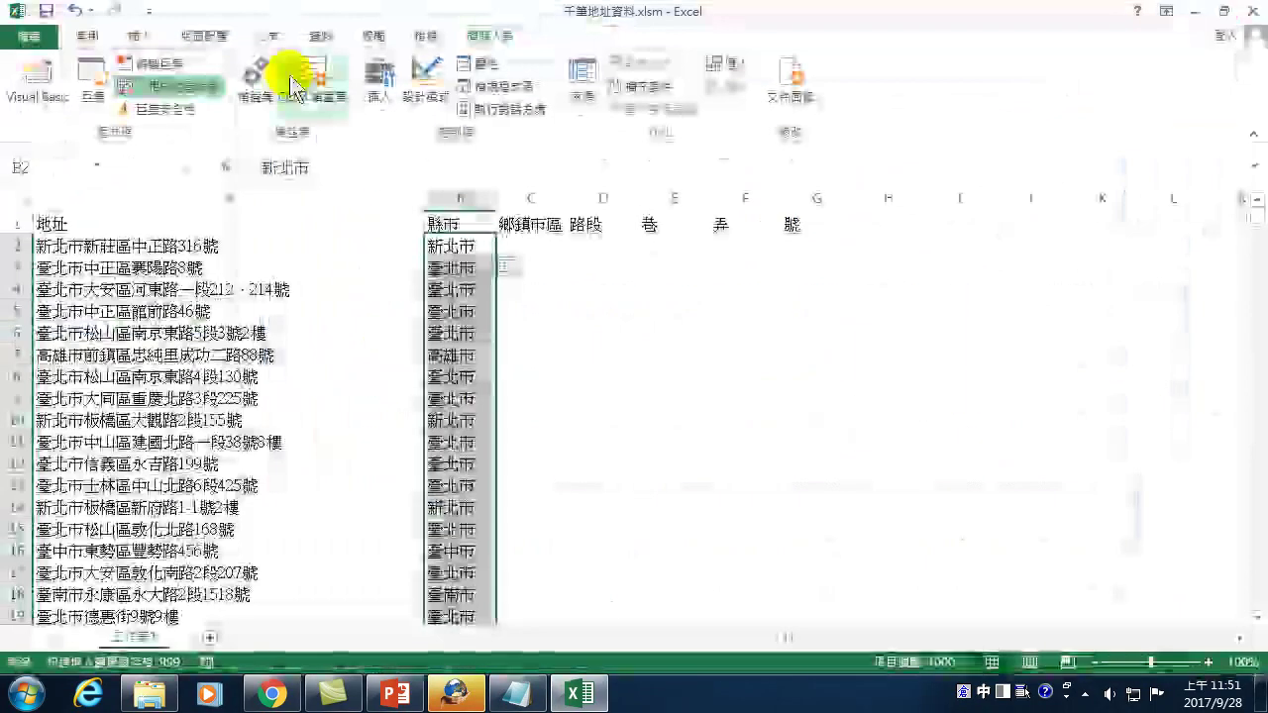
- From the Macros list, open the 縣市拆分1 macro's code for editing
click(94, 80)
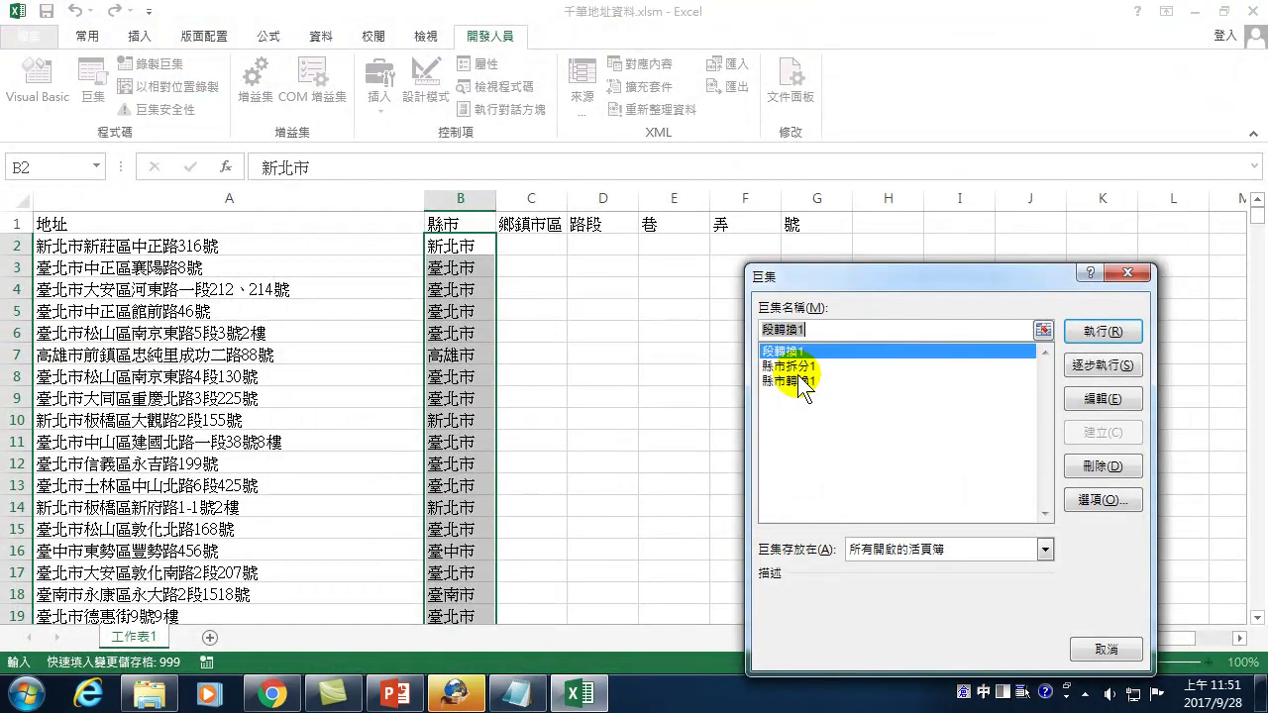
click(789, 366)
click(1092, 397)
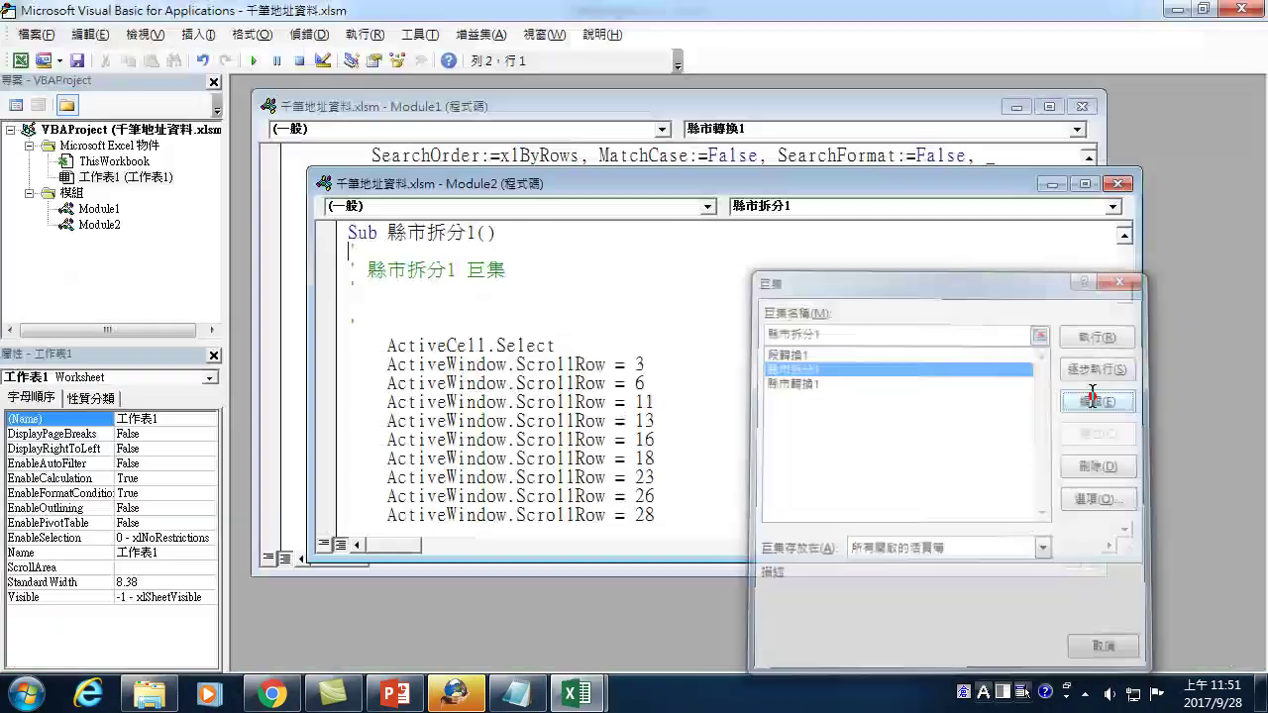
- Enlarge the Module2 window and select the ScrollRow lines, then the FlashFill line
mouse_move(578, 693)
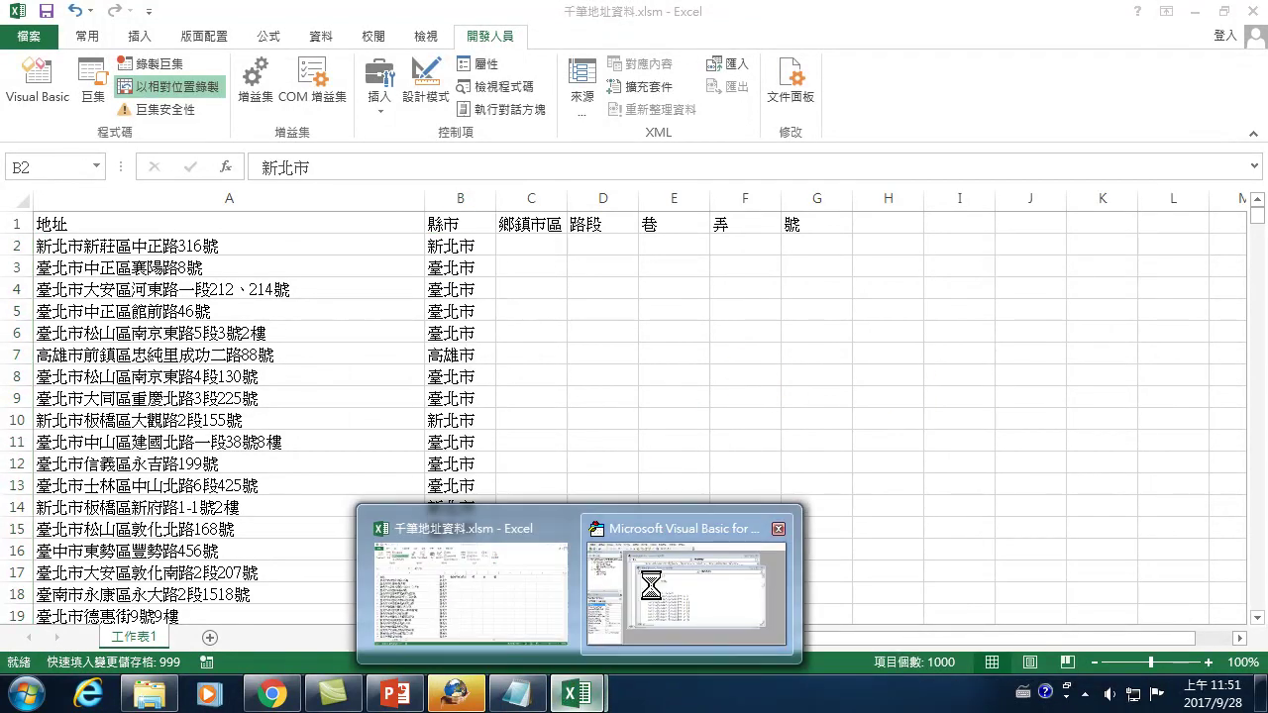
click(684, 540)
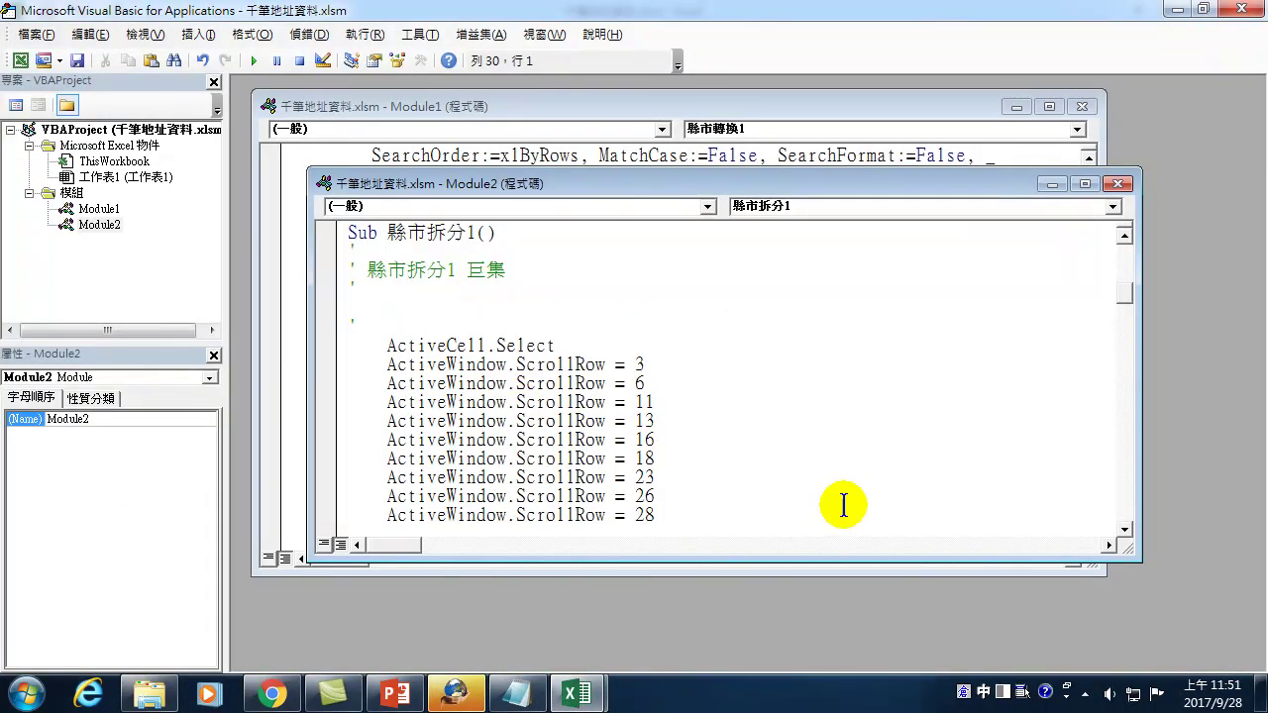
drag(1132, 560, 1210, 648)
scroll(673, 469, down, 2)
scroll(524, 397, up, 2)
mouse_move(347, 364)
mouse_down()
mouse_move(498, 610)
mouse_move(575, 591)
mouse_up()
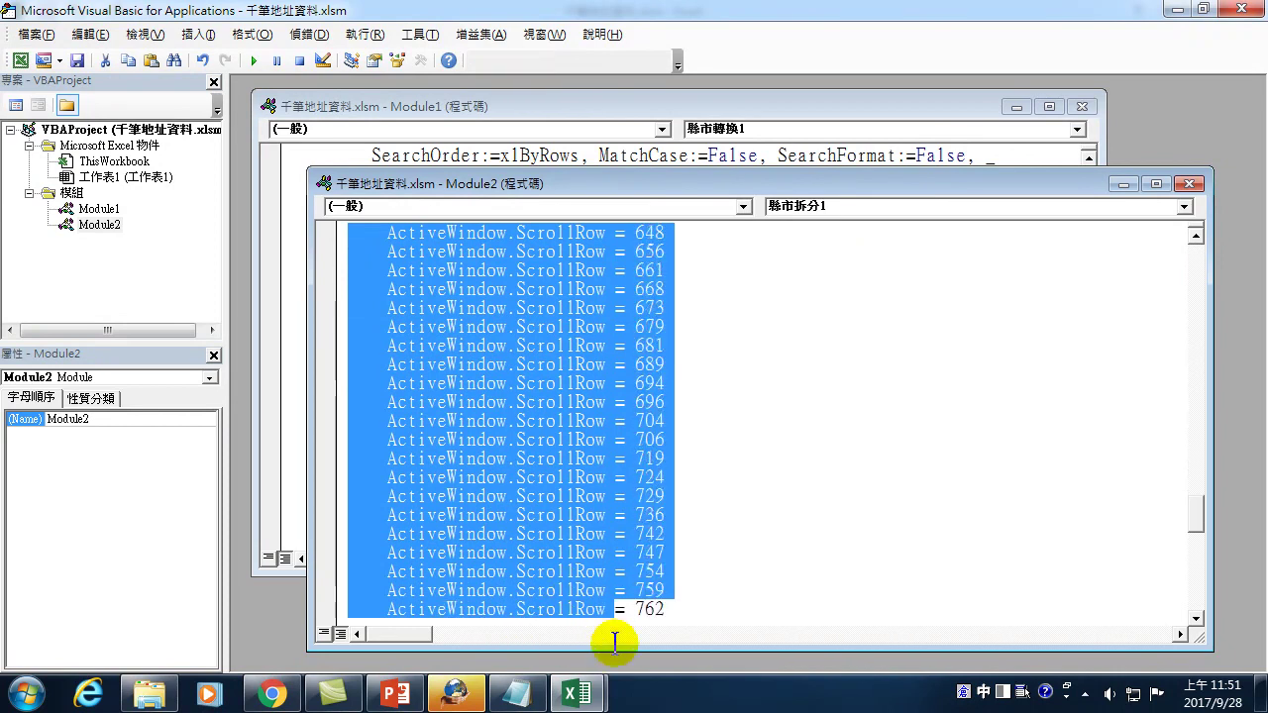
mouse_move(576, 591)
mouse_down()
mouse_move(691, 461)
mouse_move(359, 560)
mouse_up()
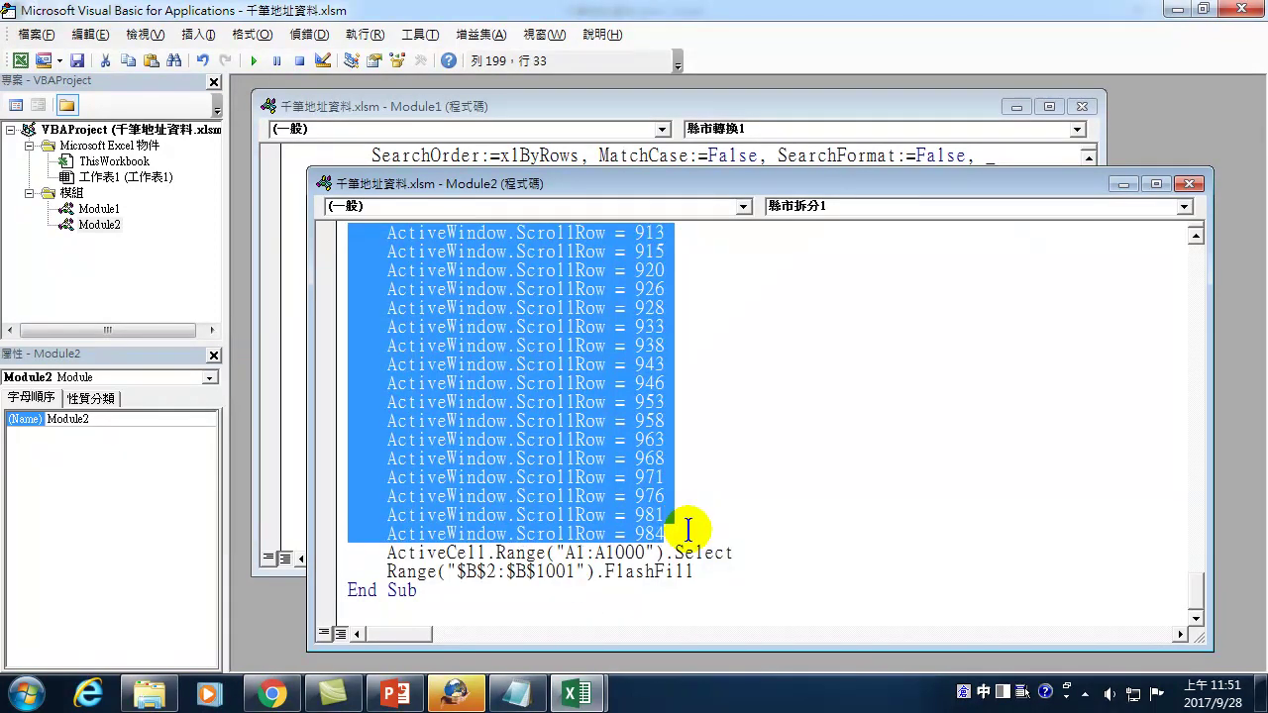
click(335, 572)
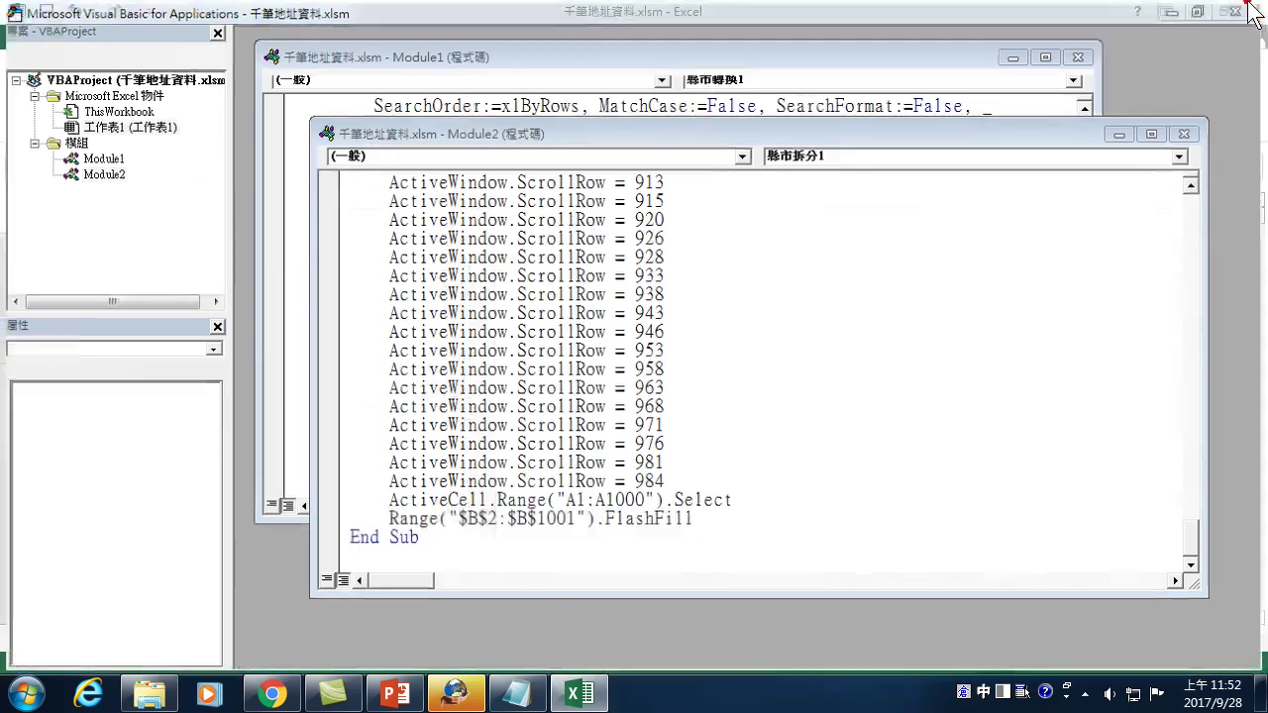
click(1250, 8)
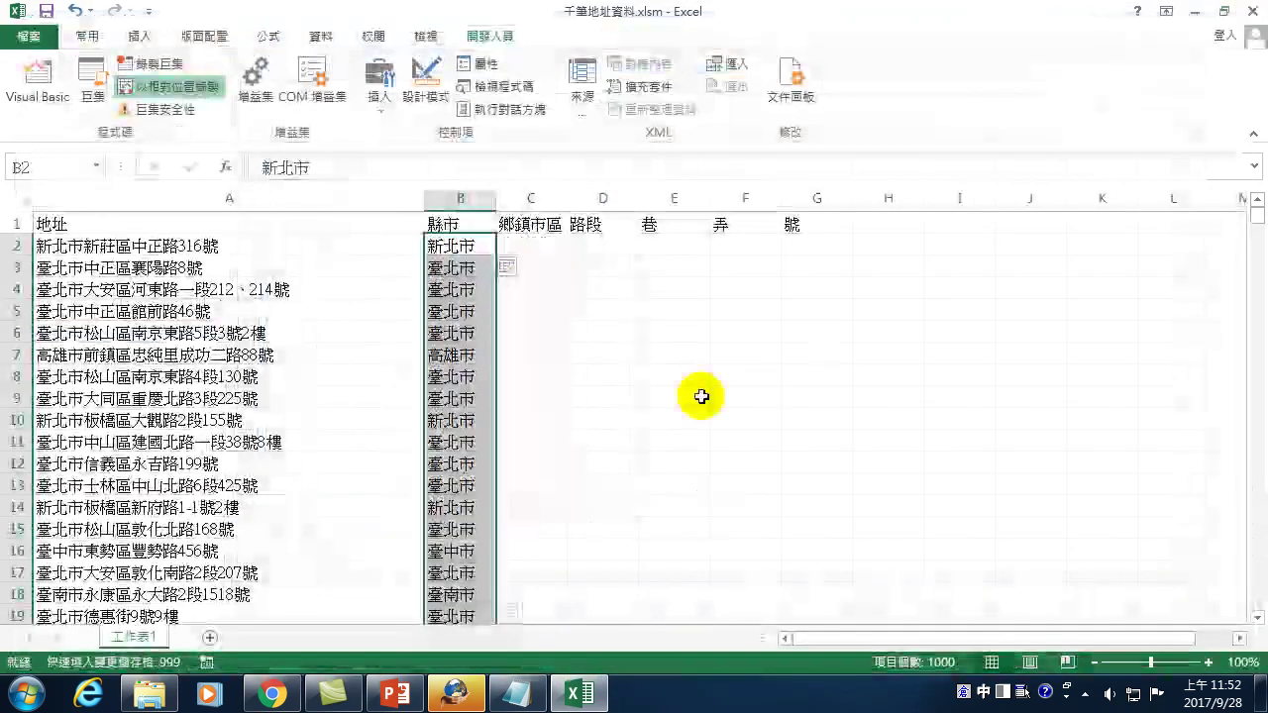
click(453, 255)
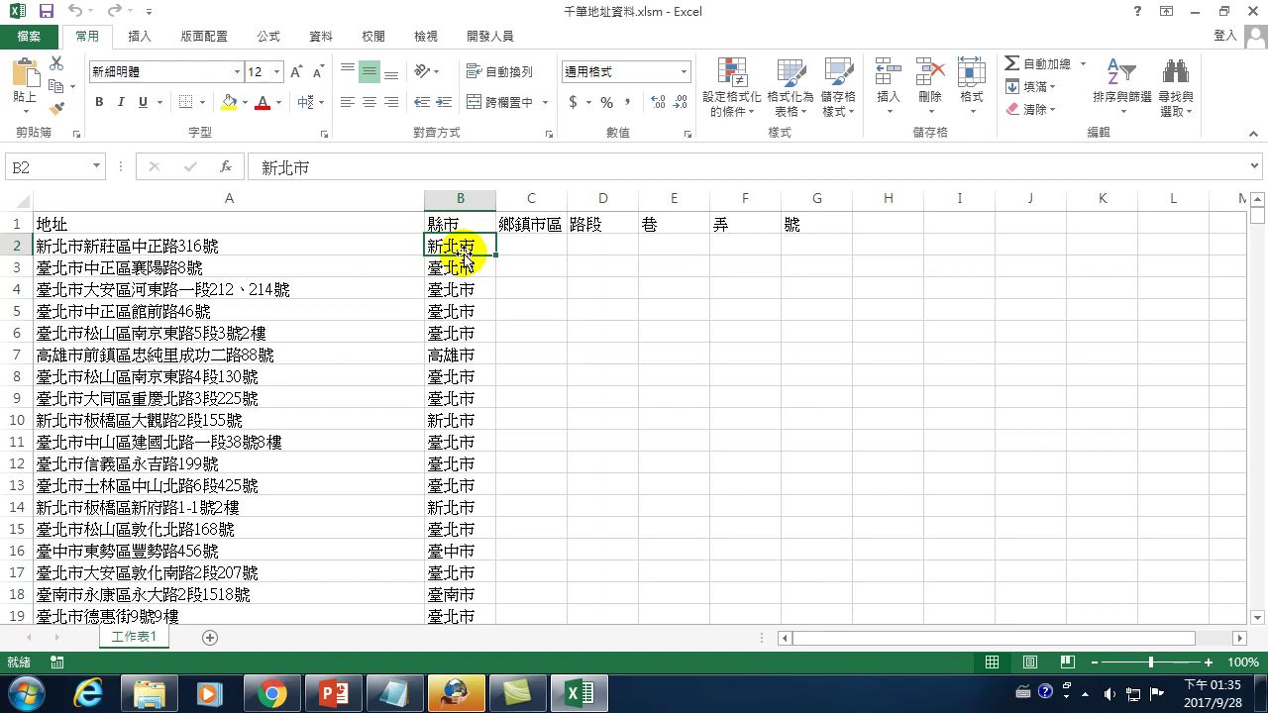
click(1048, 86)
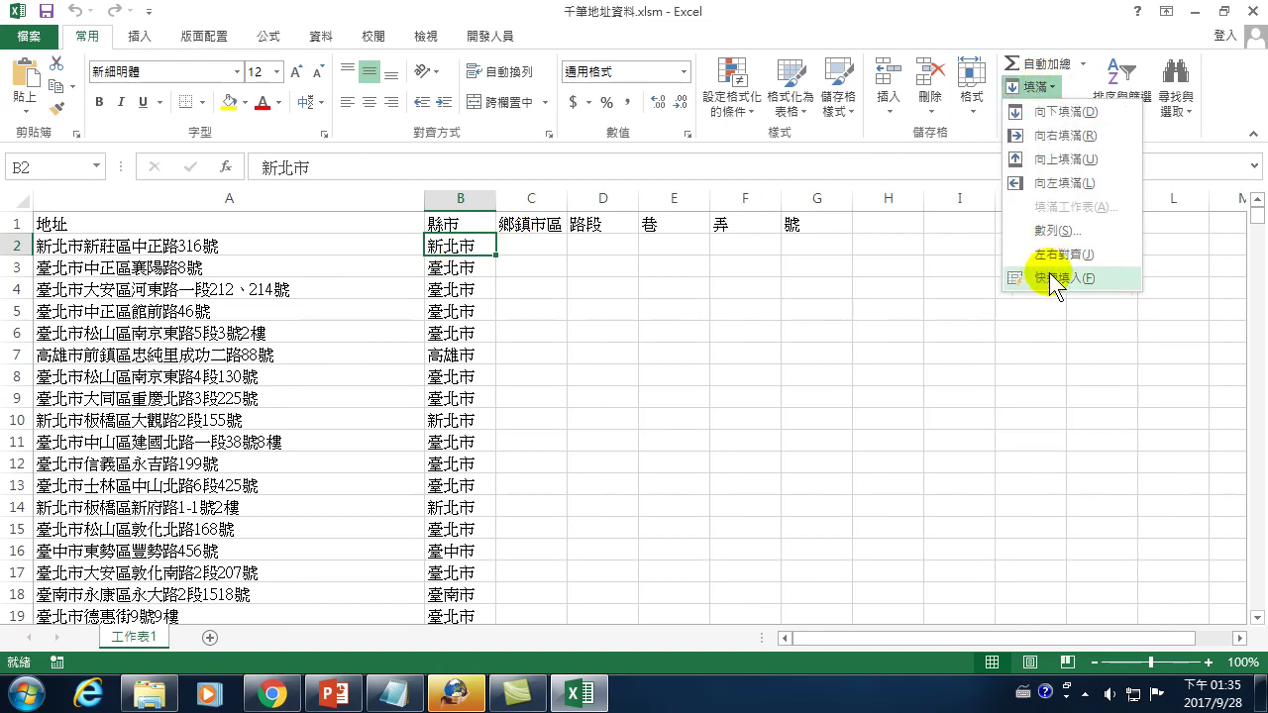
click(499, 240)
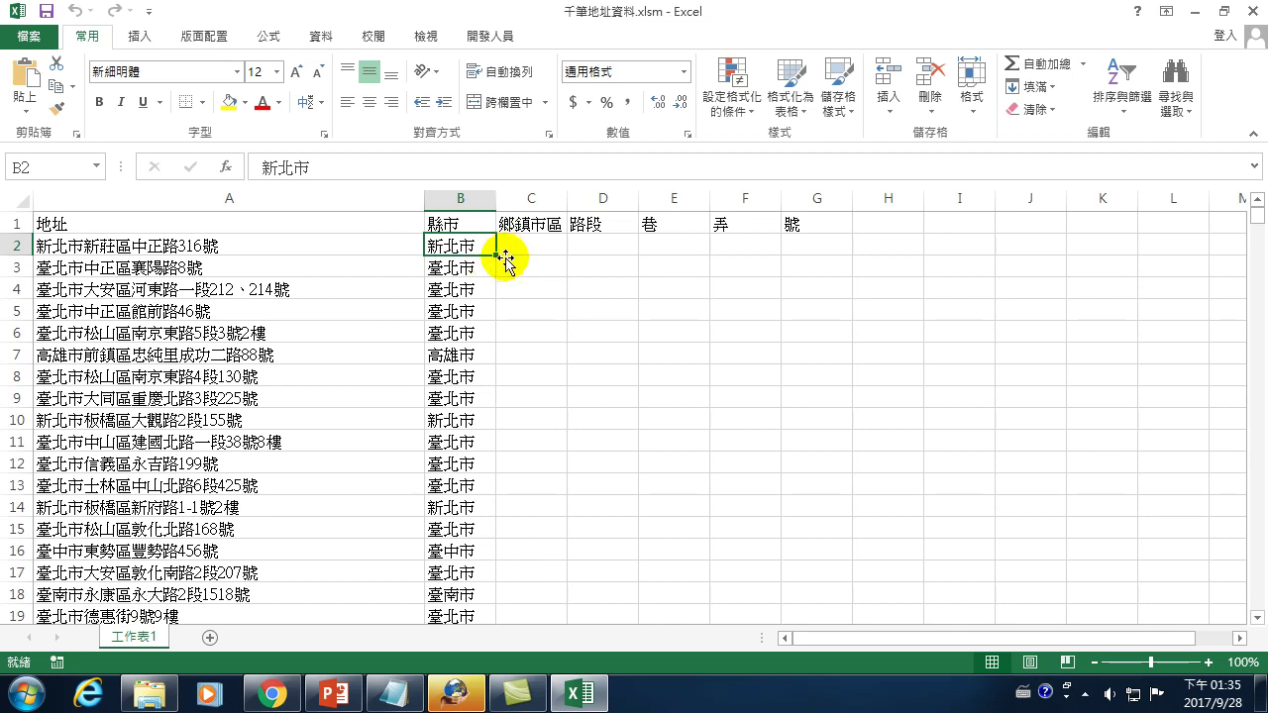
- Enter 新莊區 in C2 as the first address's district
click(502, 244)
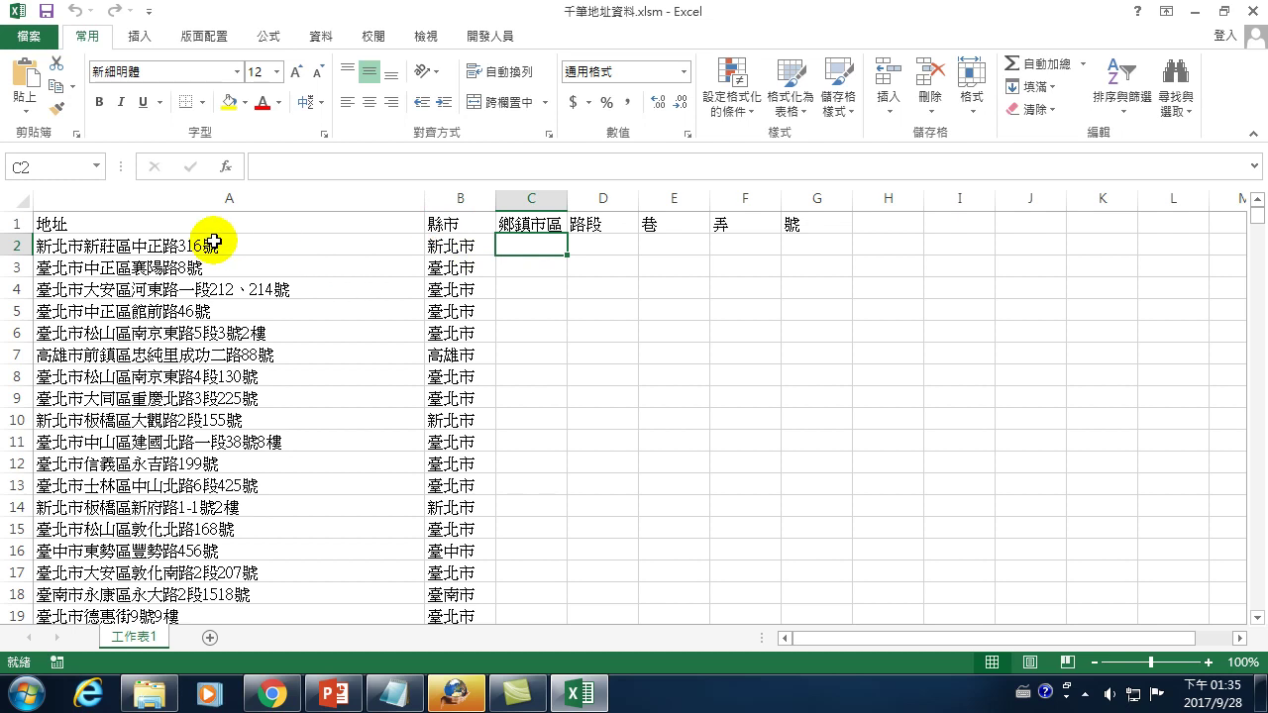
text(y)
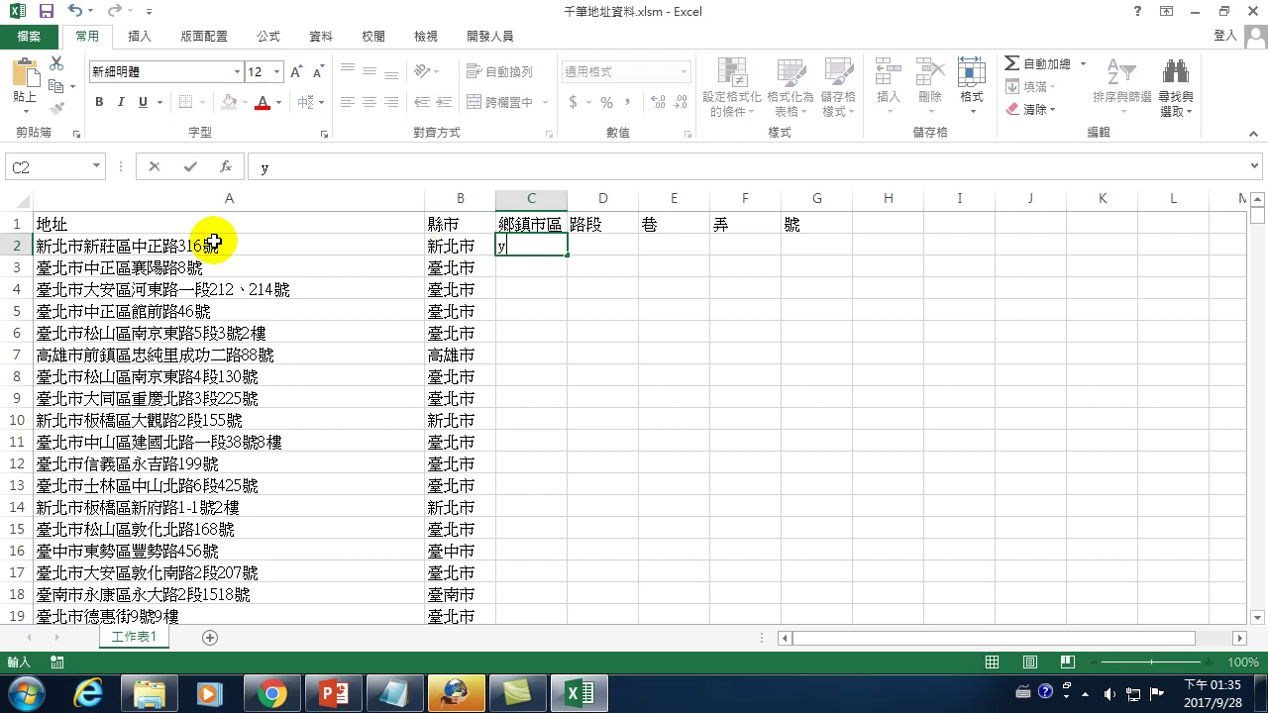
text(dyd)
key(space)
text(tvmg)
key(space)
text(ylb)
key(space)
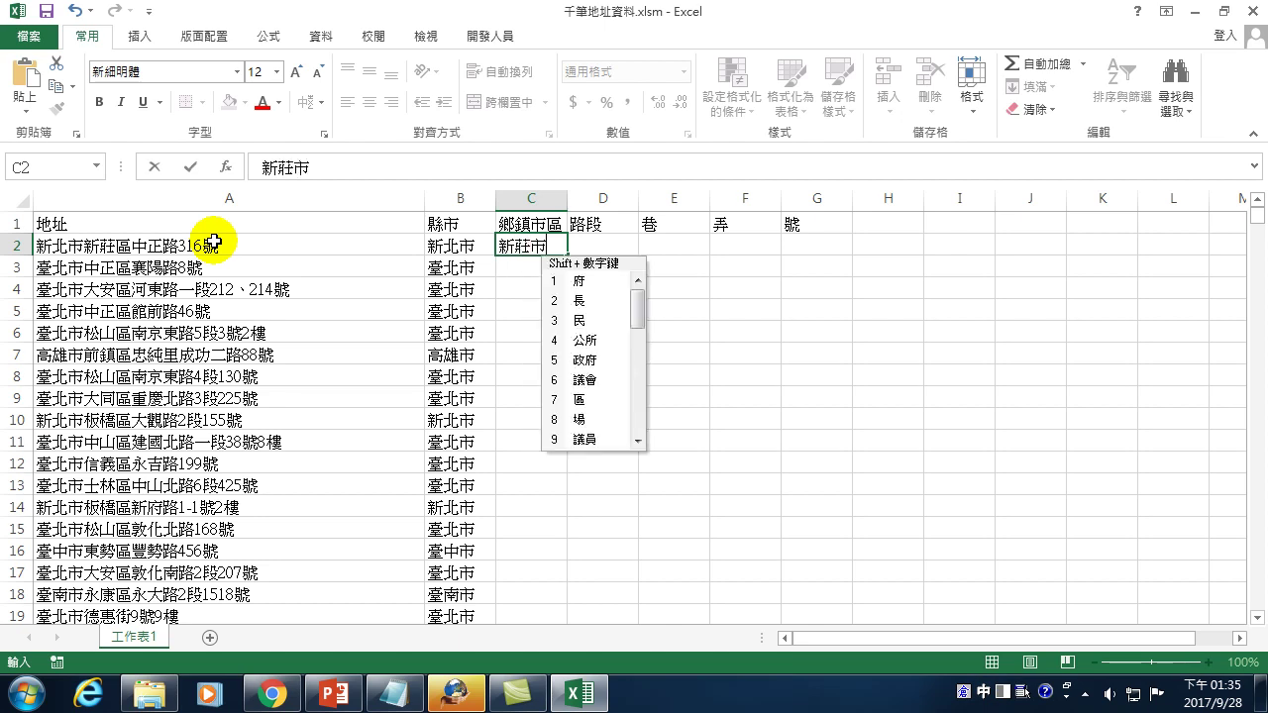
key(Escape)
key(BackSpace)
text(sr)
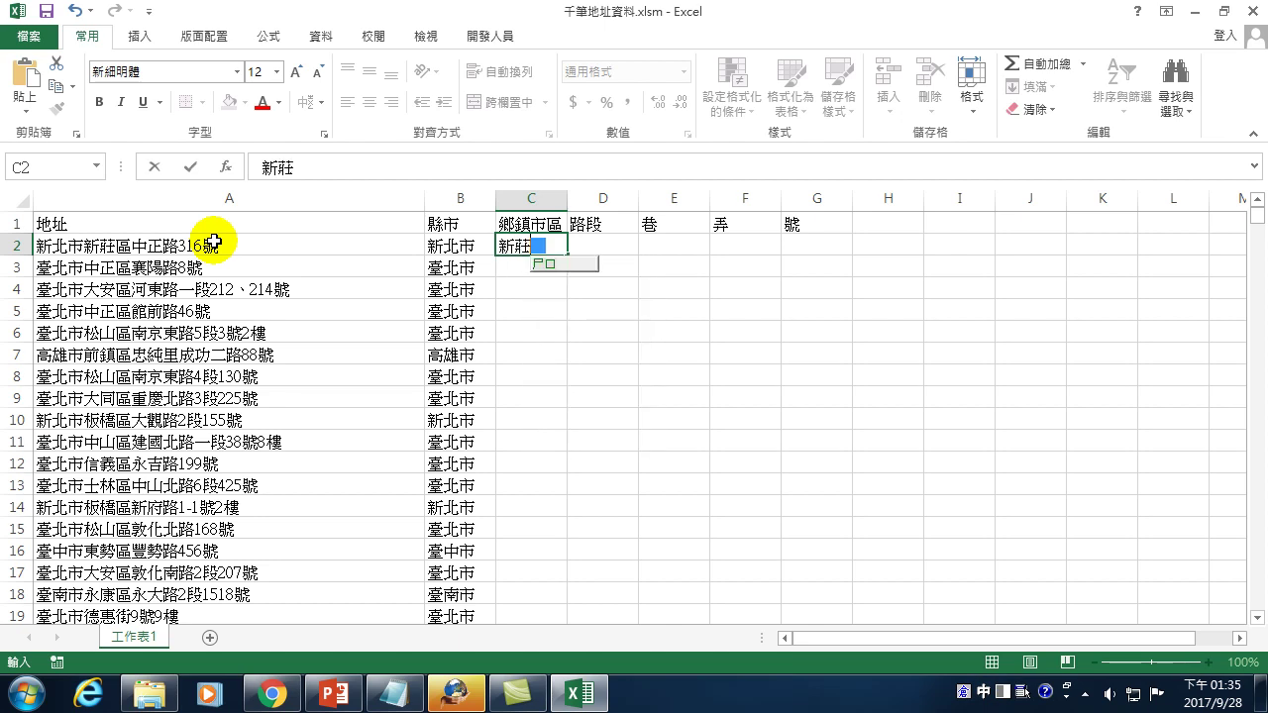
key(space)
key(Escape)
key(Return)
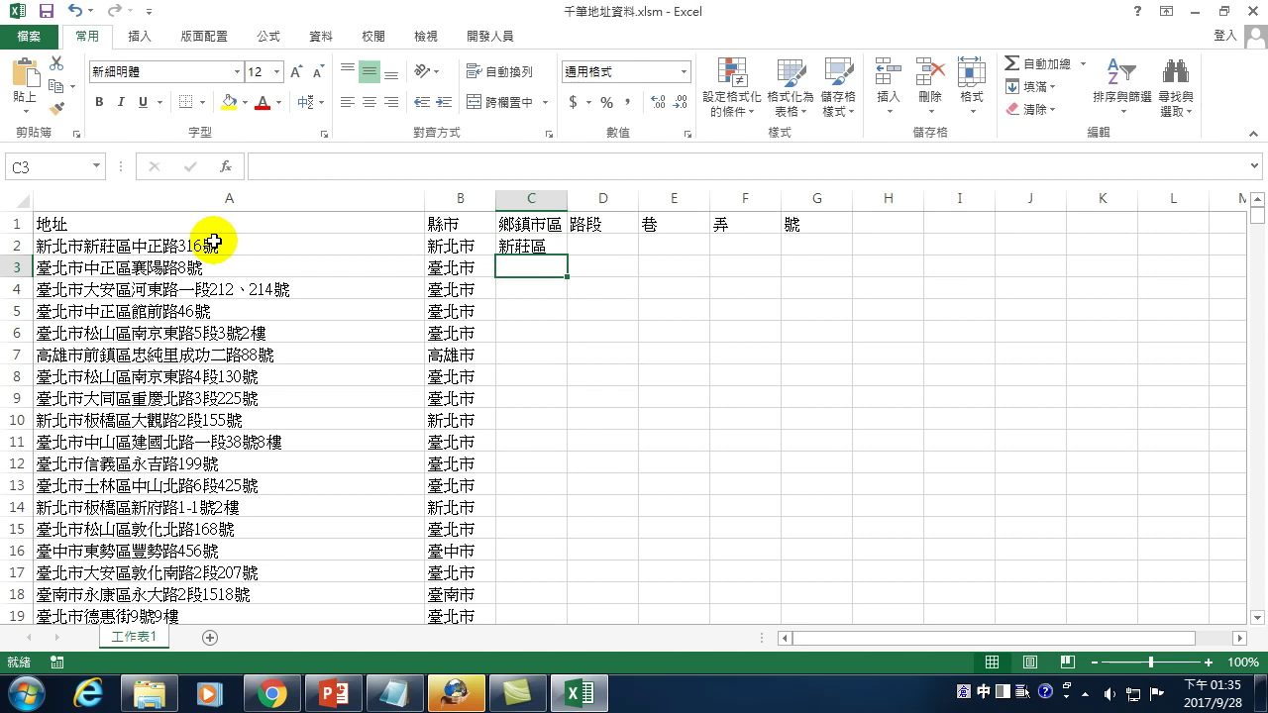
- Enter 中正路 in D2 as the first address's road
key(Up)
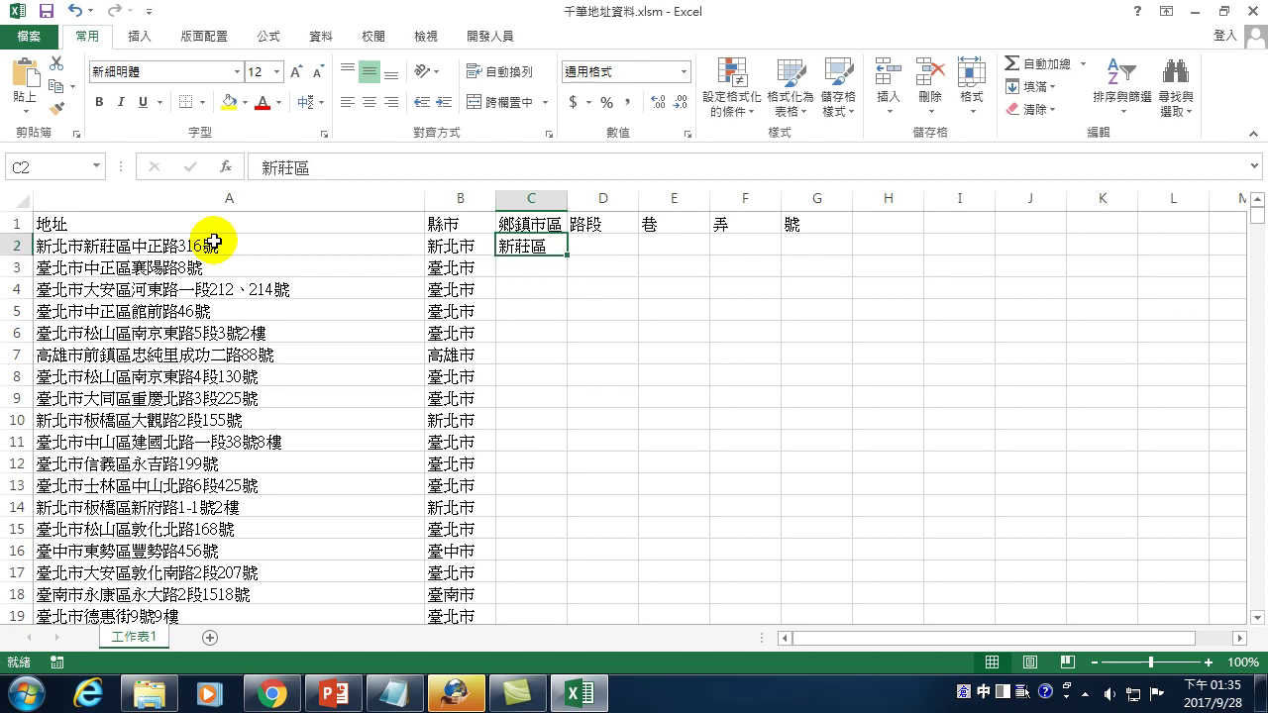
key(Right)
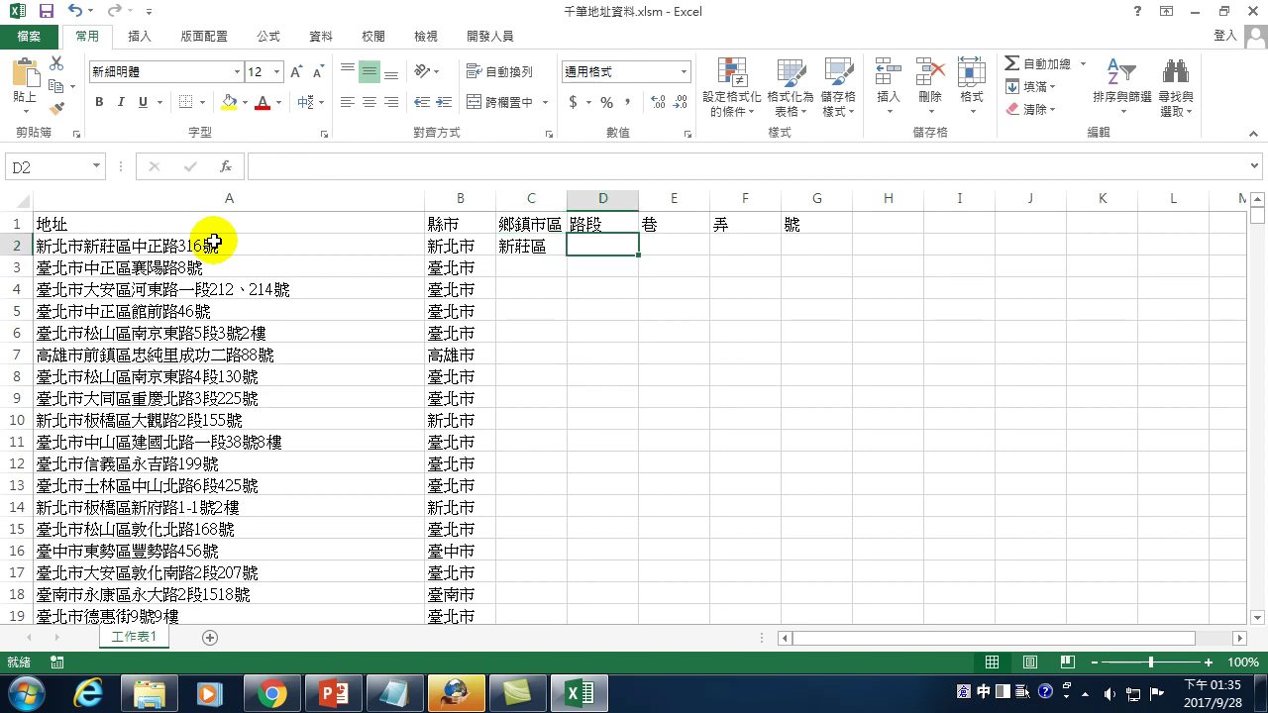
text(l)
key(space)
text(myl)
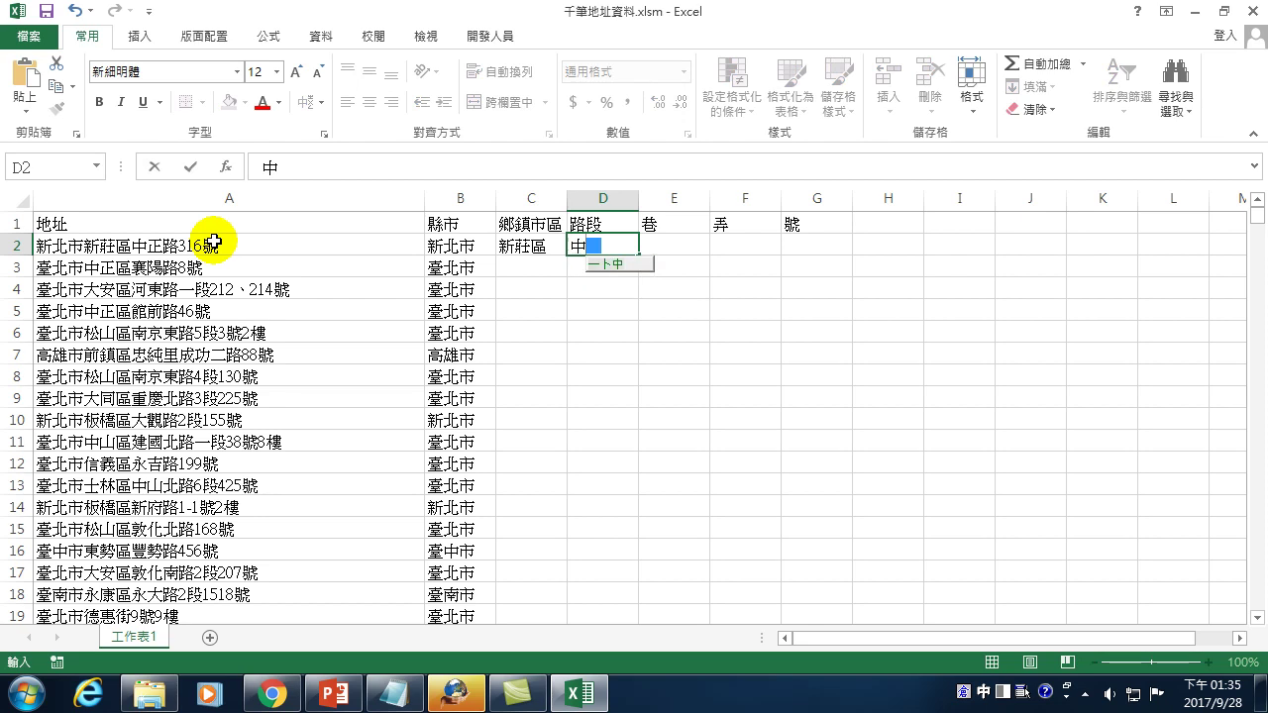
key(space)
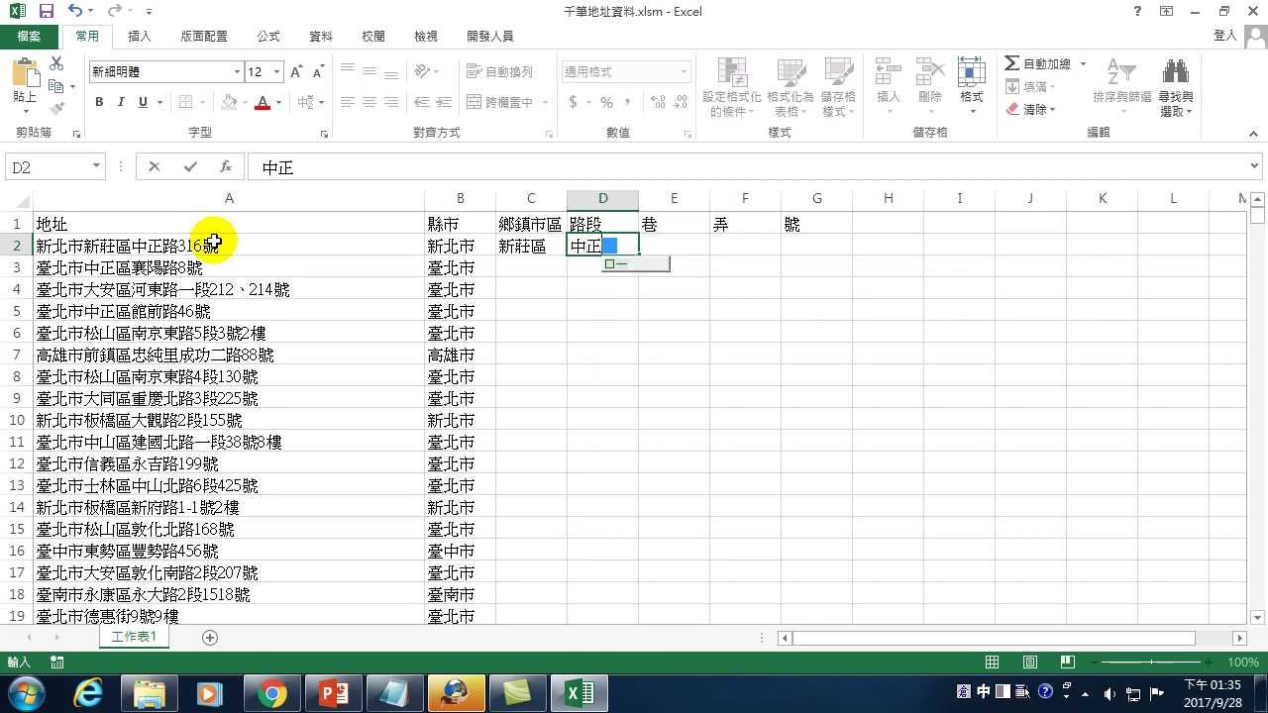
key(space)
key(Return)
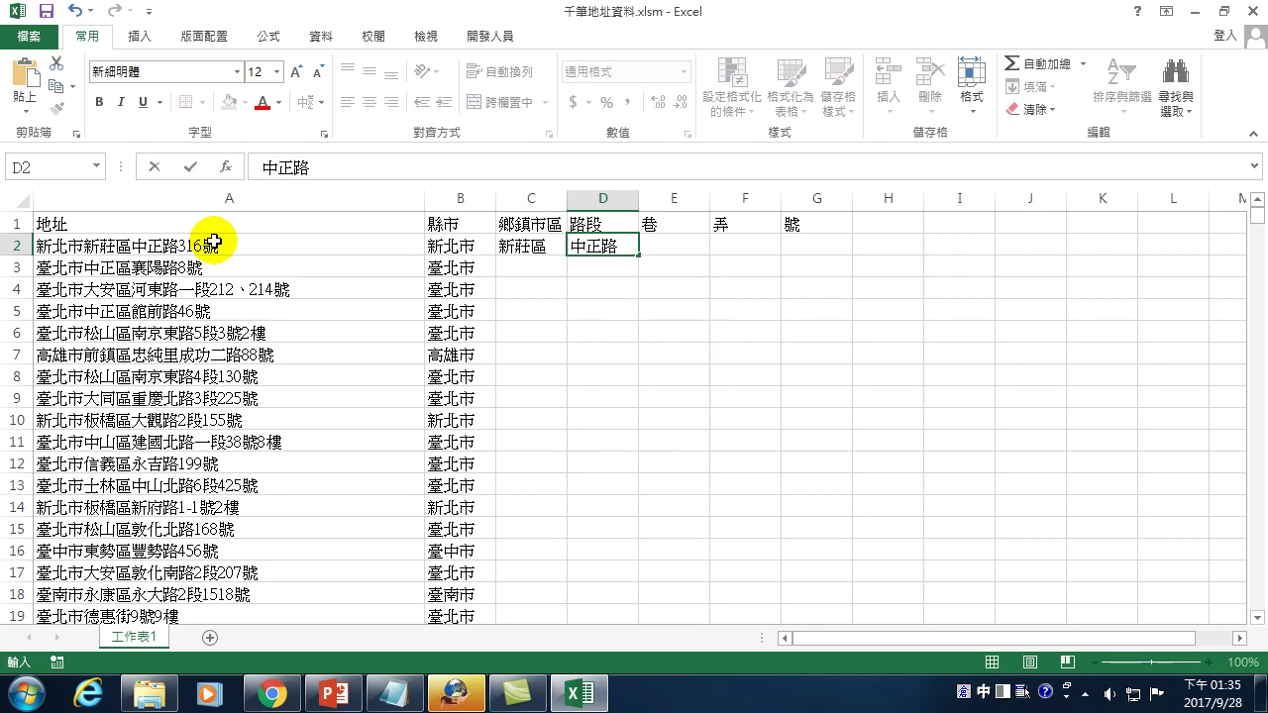
key(Return)
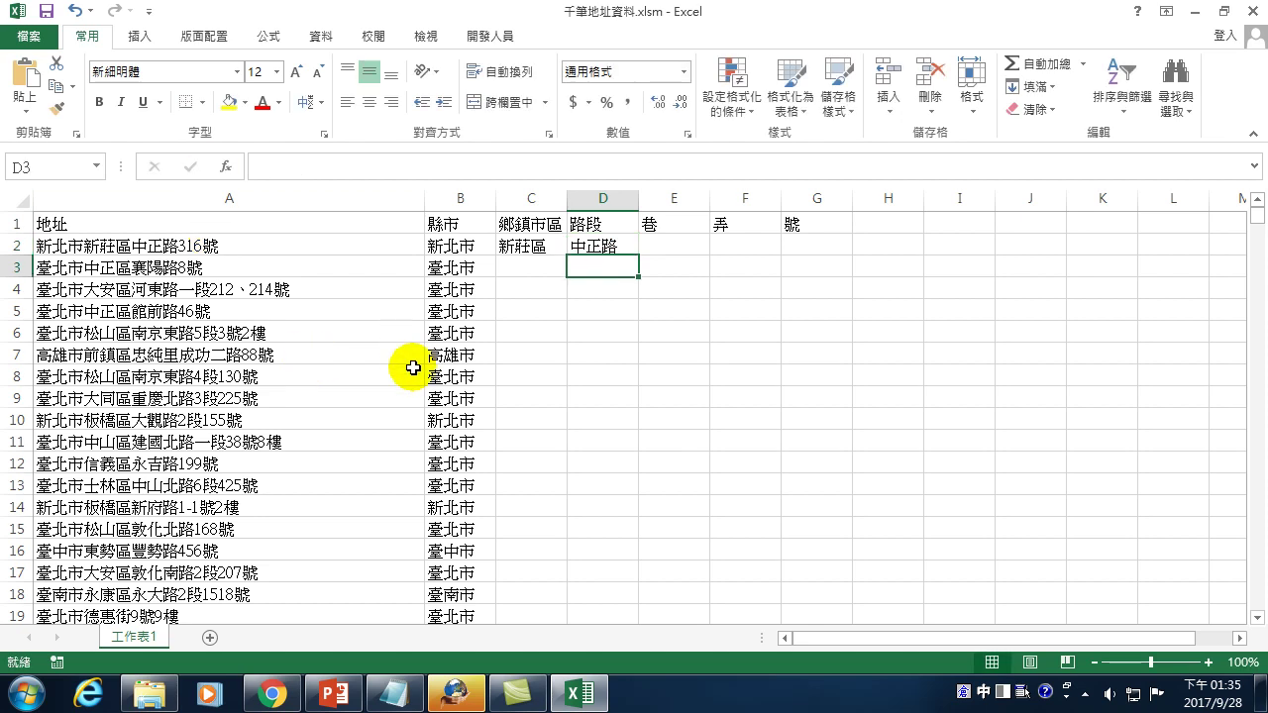
- Select C2, dismiss the Fill menu unused, and open the Macros dialog
click(523, 247)
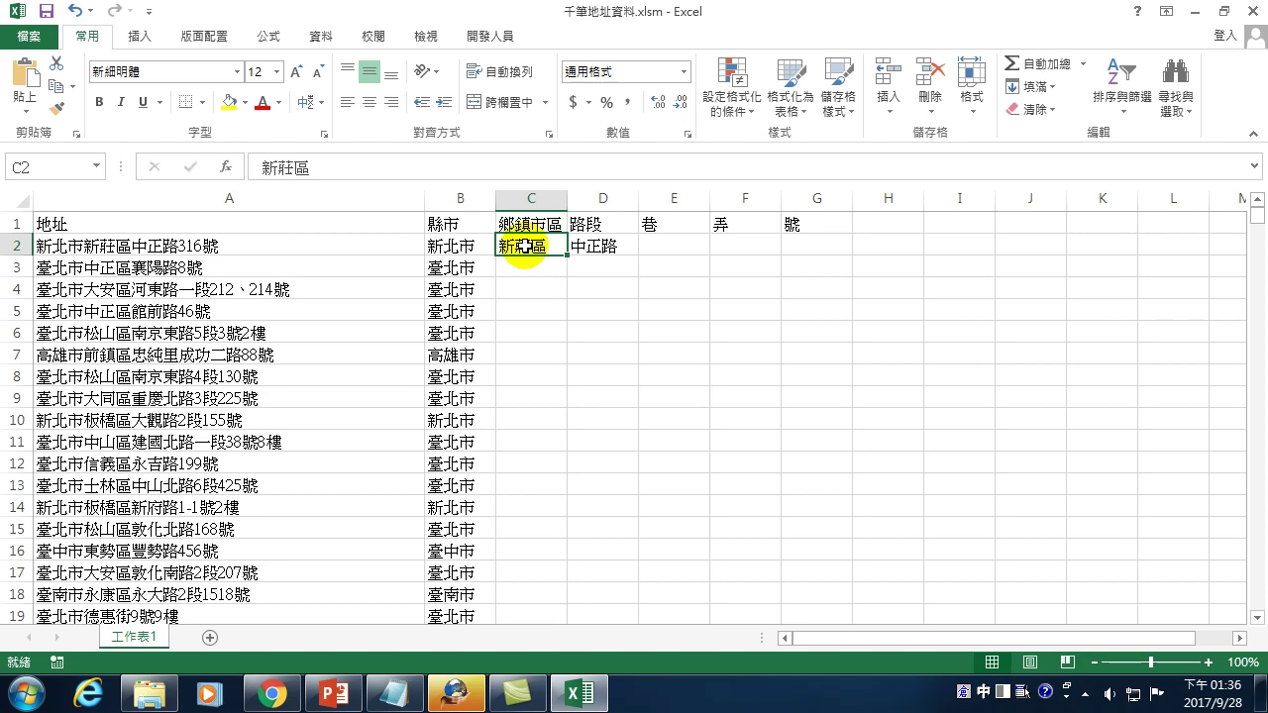
click(1052, 87)
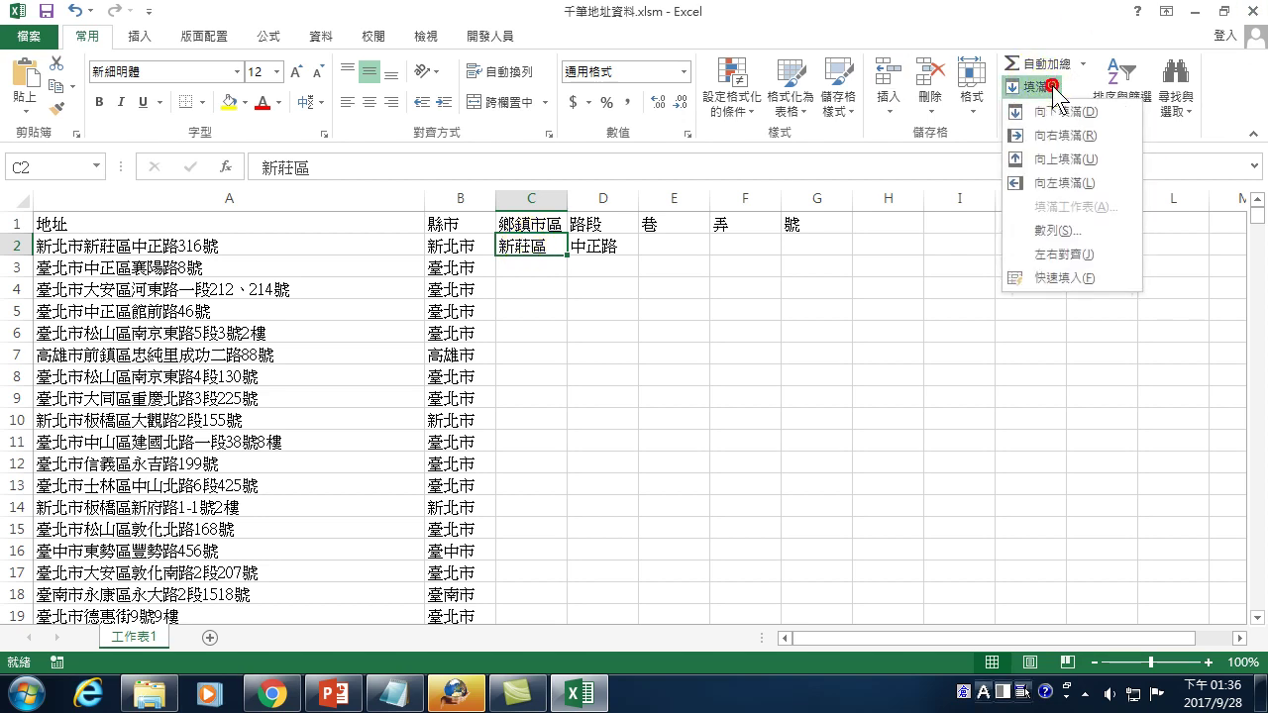
click(481, 287)
click(486, 37)
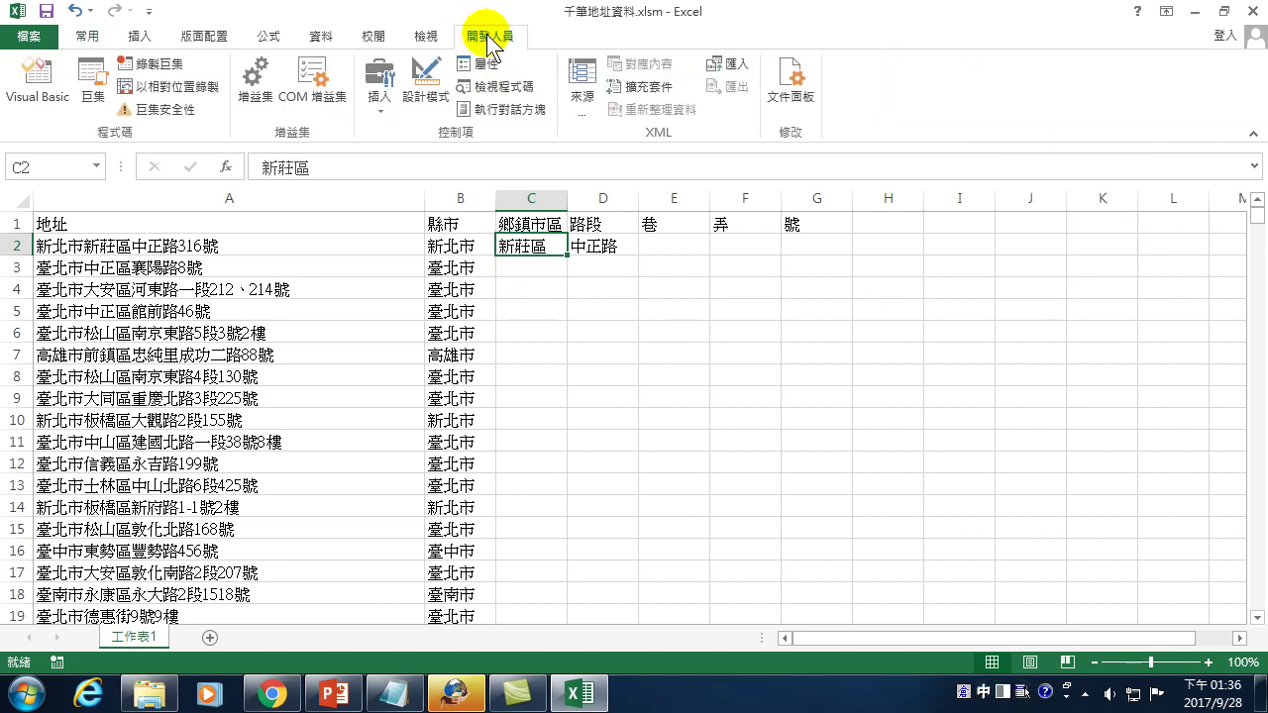
click(89, 84)
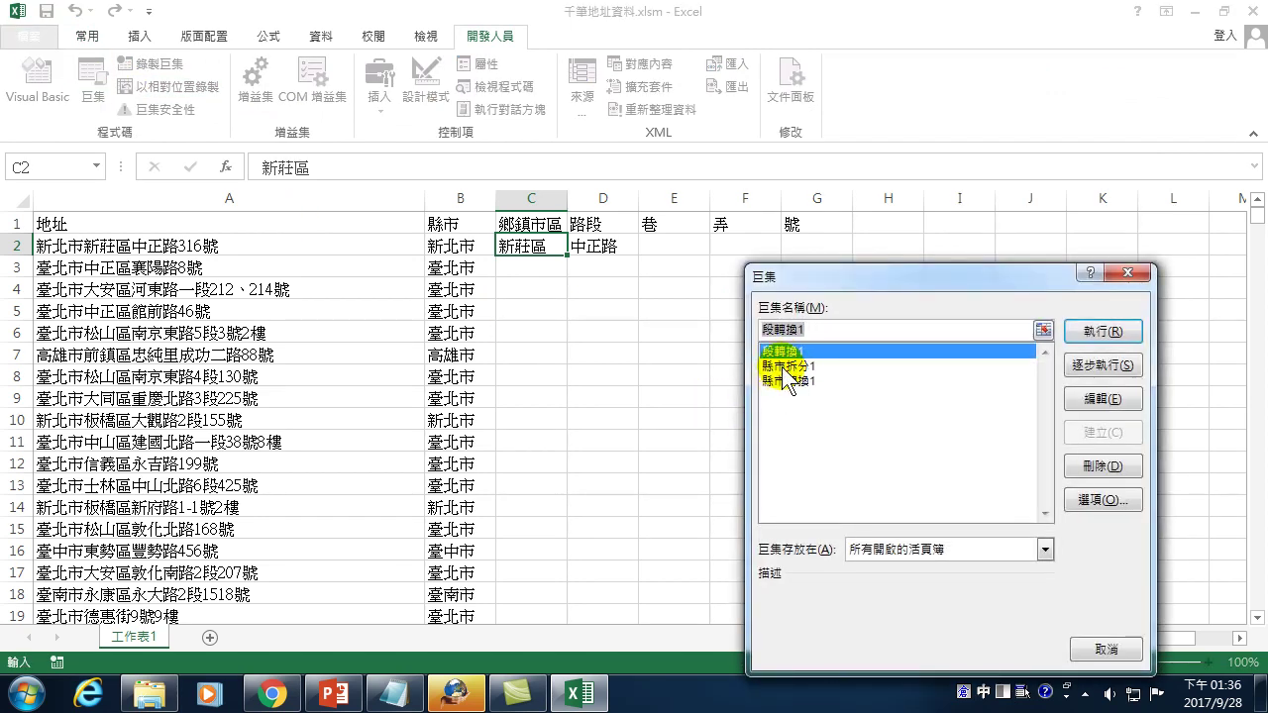
- Select the 縣市拆分1 macro in the Macros dialog
click(795, 366)
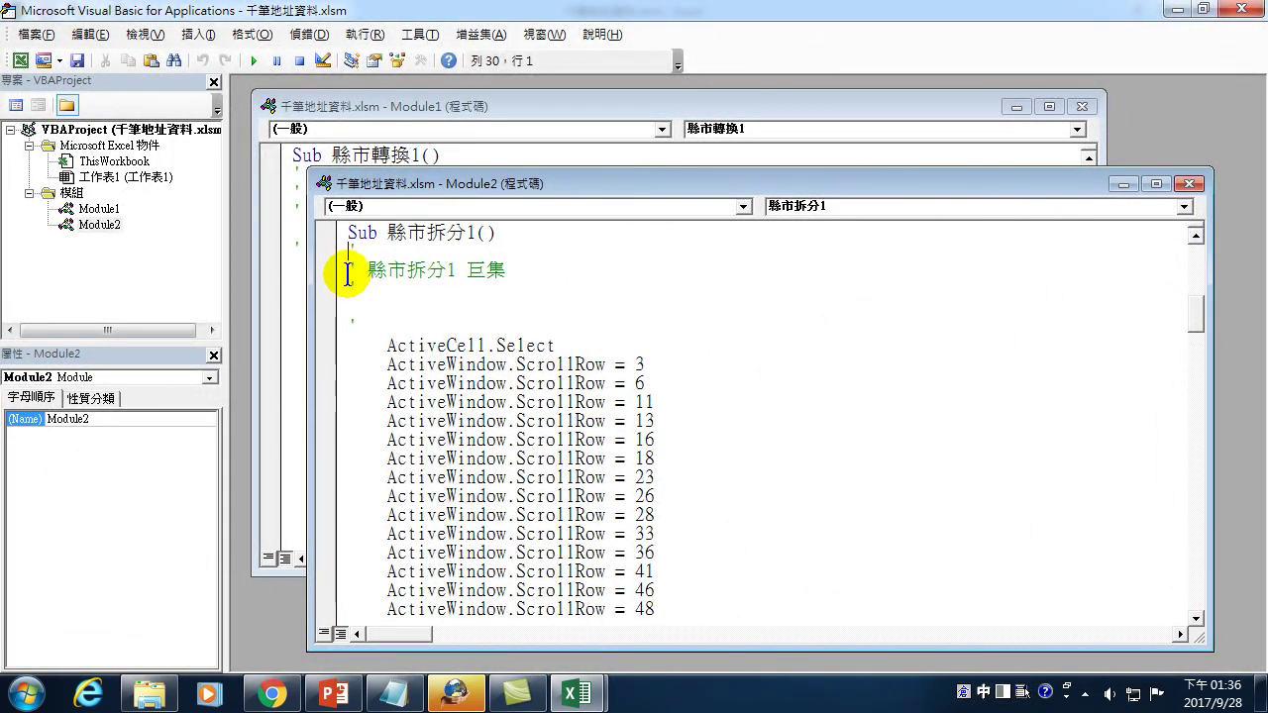
- Delete the recorded ActiveWindow.ScrollRow lines and the ActiveCell.Range Select line, keeping only FlashFill
mouse_move(348, 288)
mouse_down()
mouse_move(484, 599)
mouse_move(604, 515)
mouse_up()
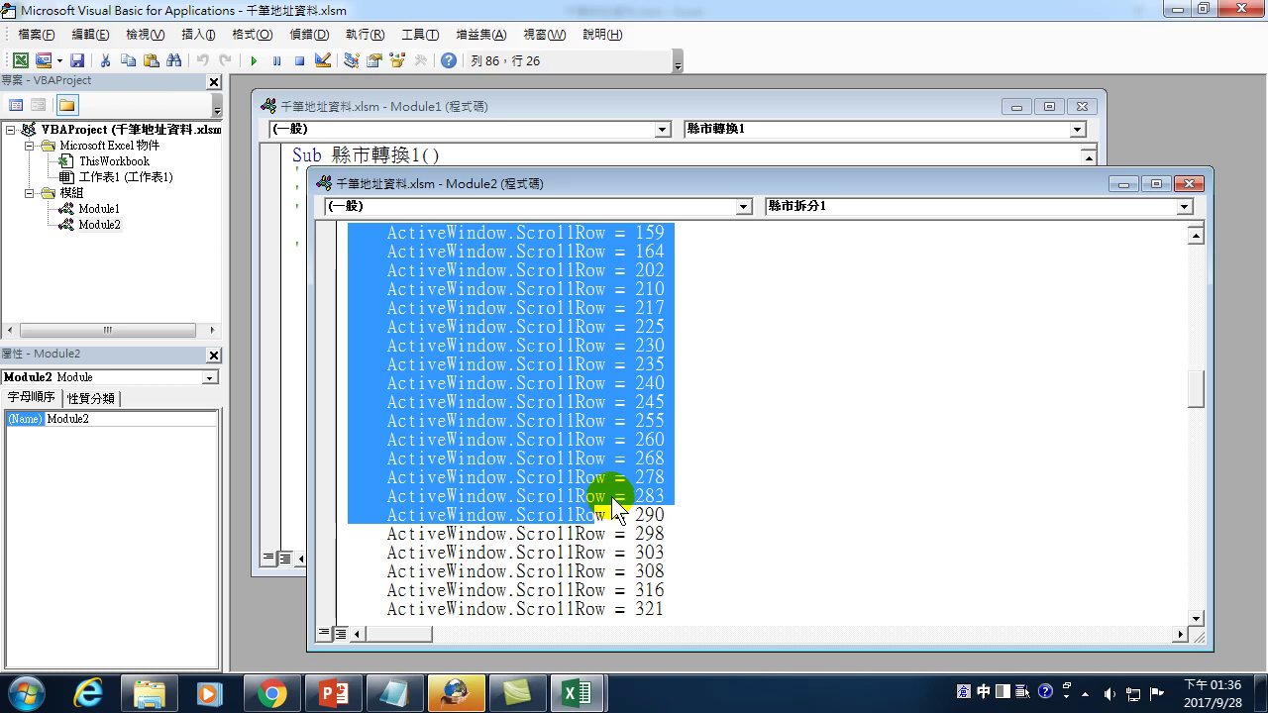
scroll(611, 505, down, 5)
scroll(611, 510, down, 8)
scroll(611, 515, down, 9)
scroll(611, 520, down, 5)
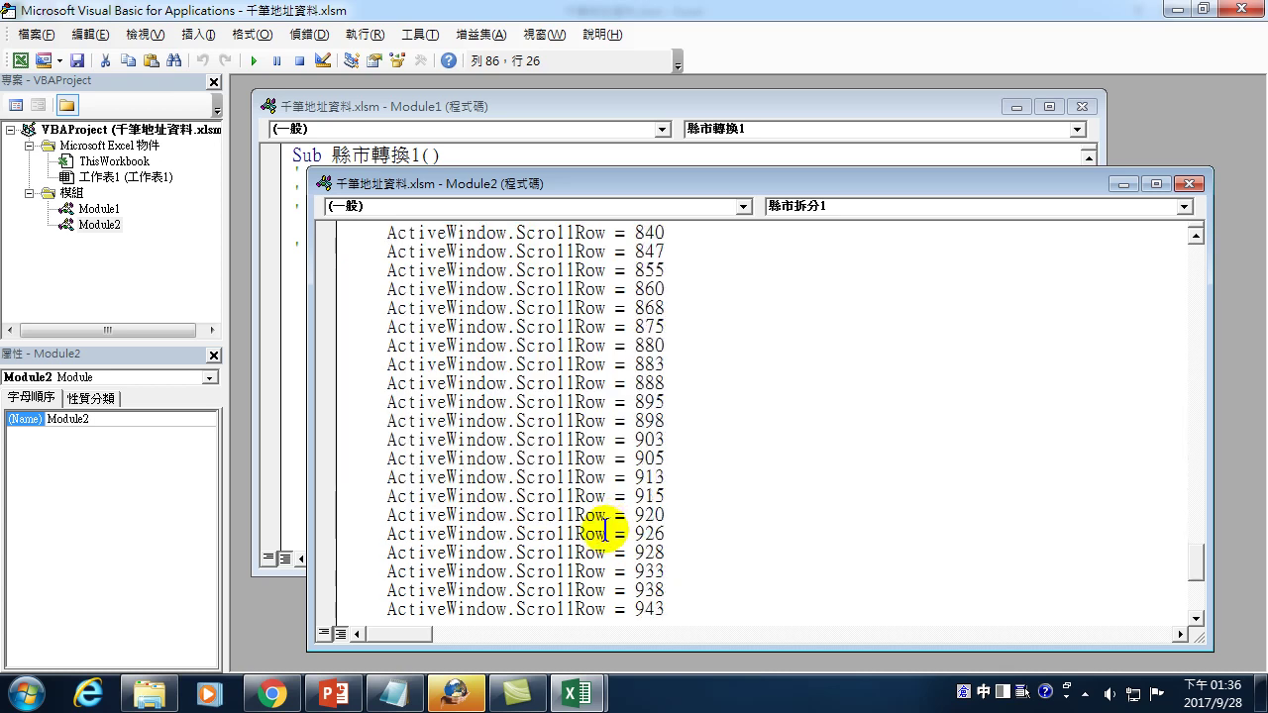
scroll(594, 525, down, 9)
shift+click(734, 551)
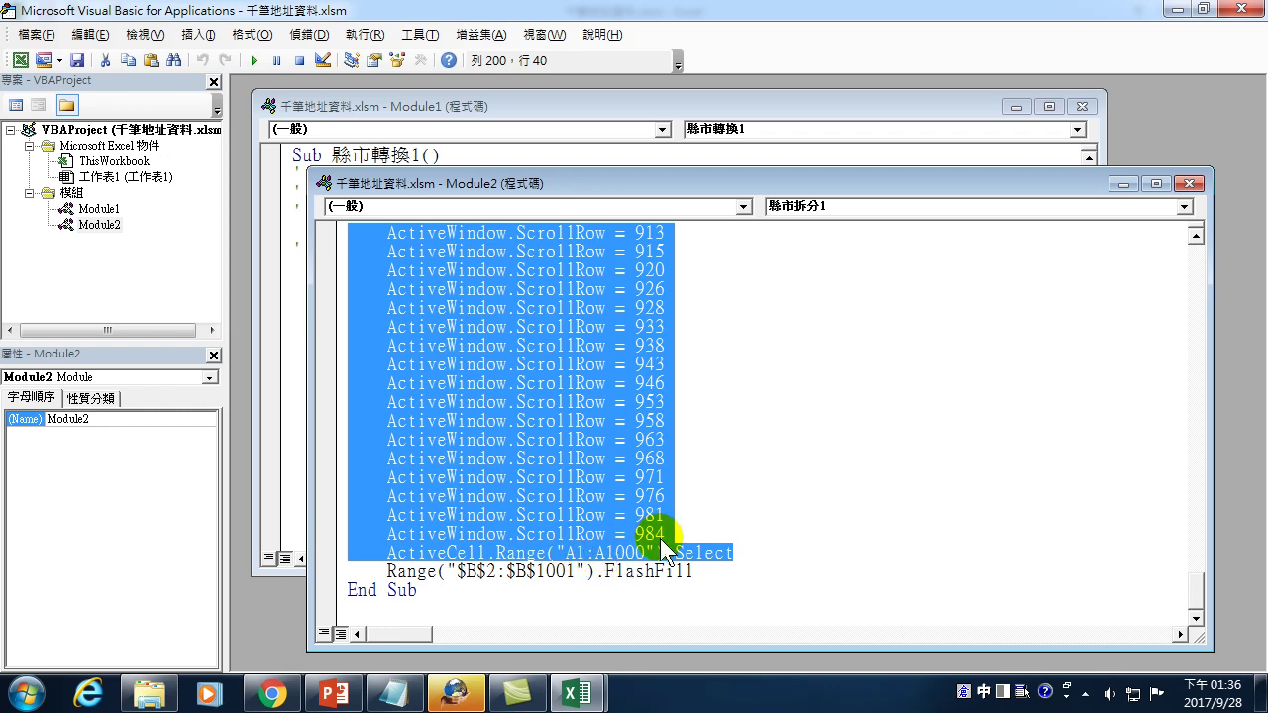
key(Delete)
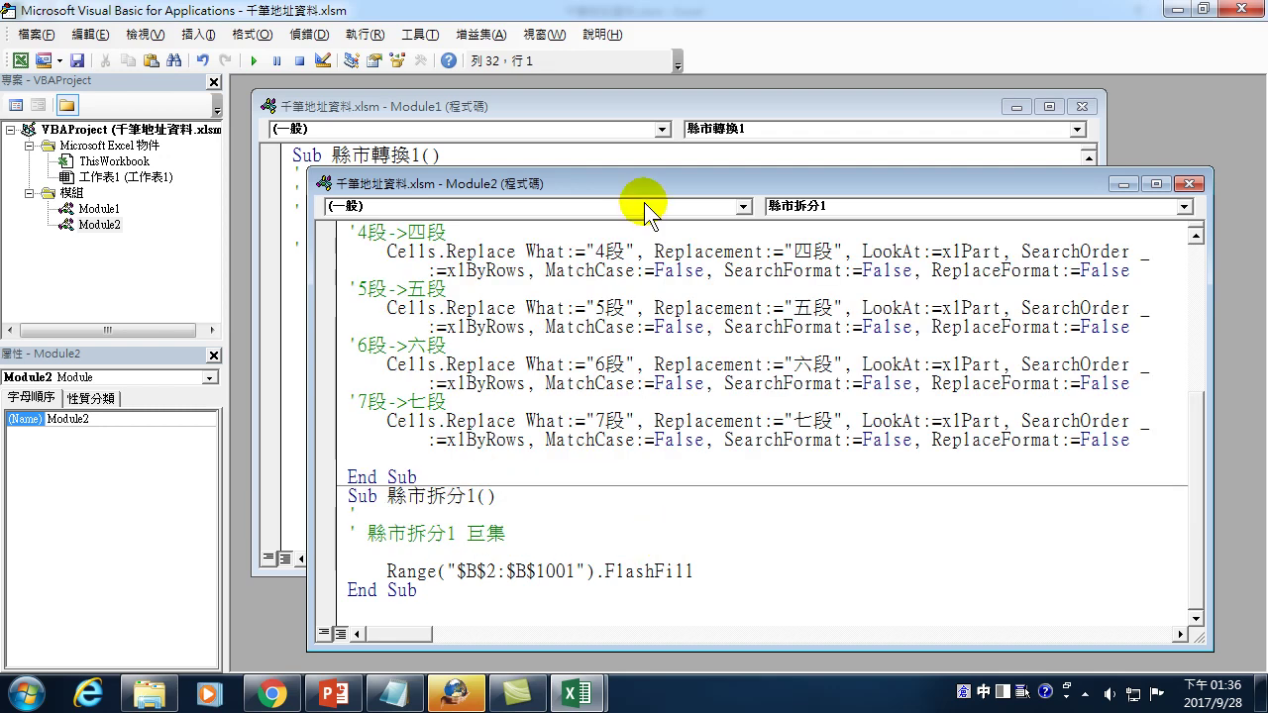
- Add the comment 向下填滿 on a new line below the macro's header comment
click(707, 567)
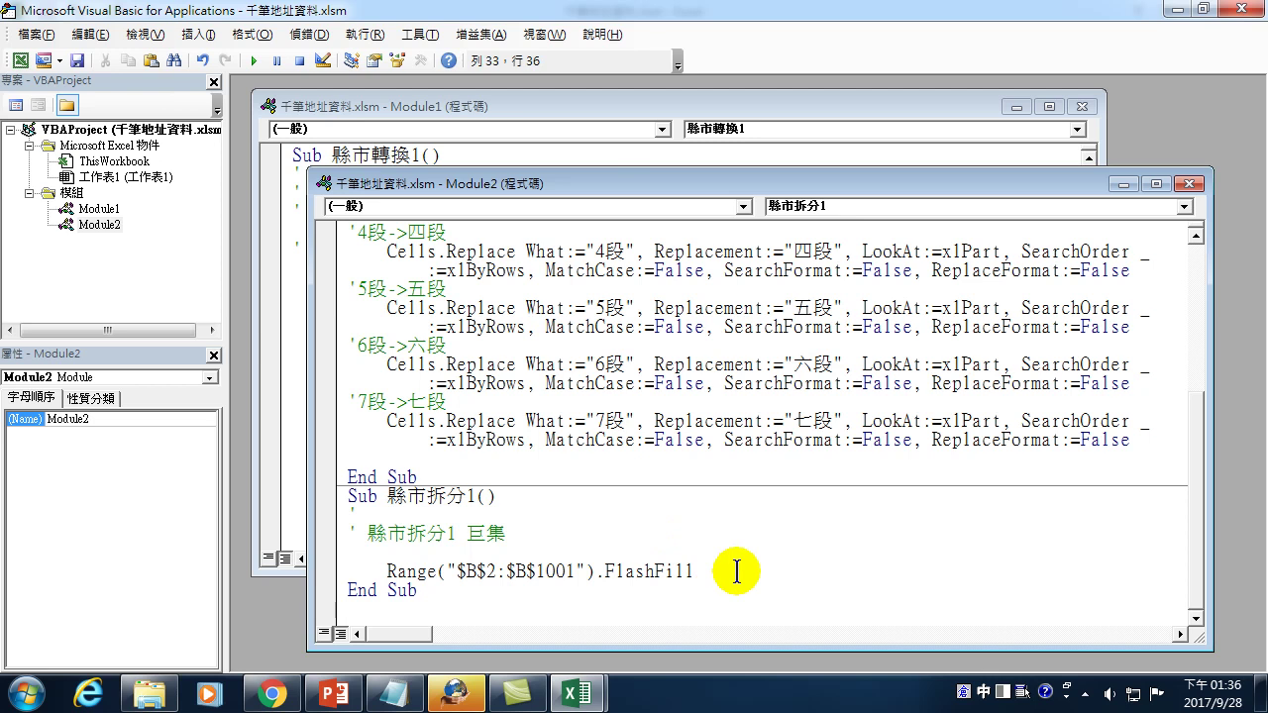
key(Return)
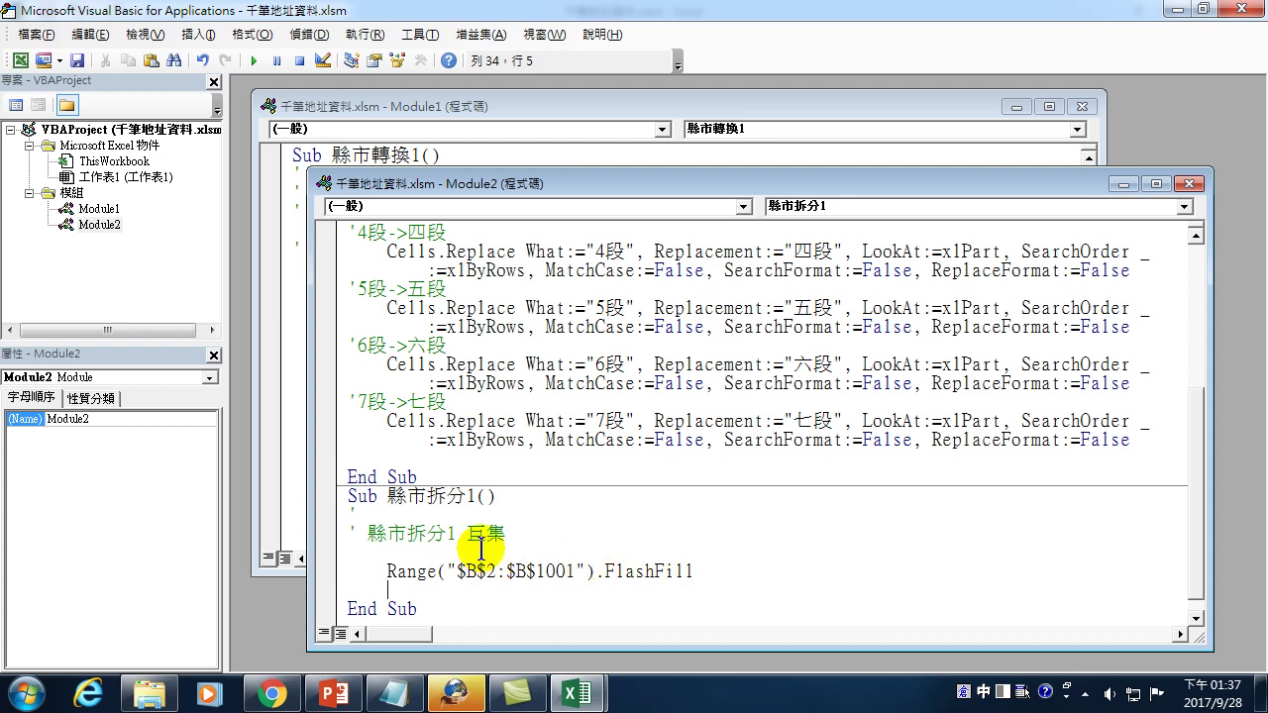
click(508, 535)
key(Return)
text(')
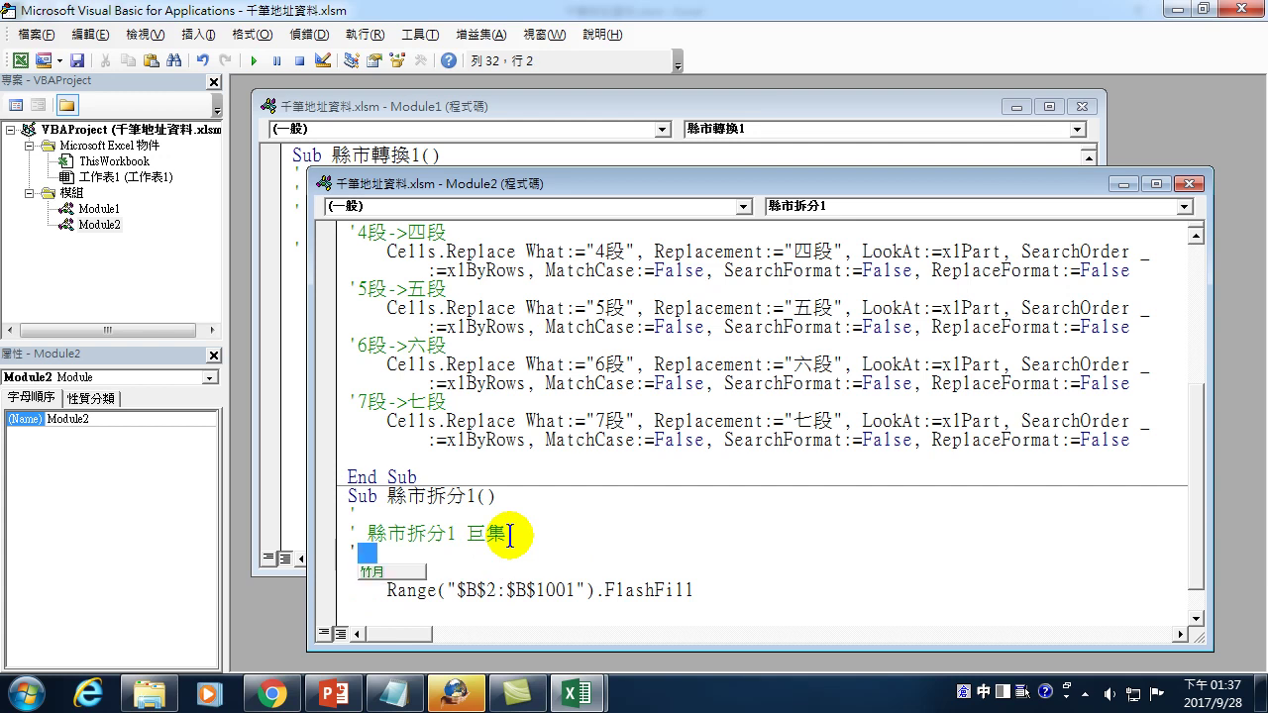
text(向下填)
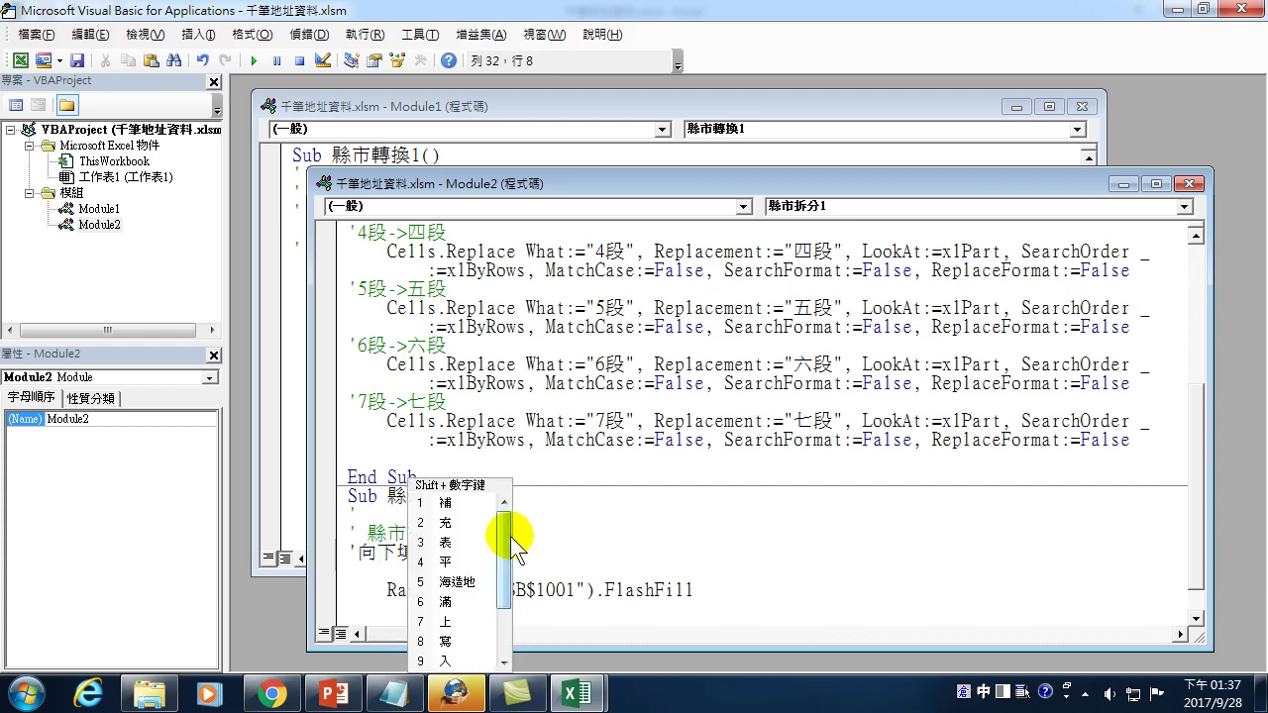
text(滿)
key(Down)
key(Escape)
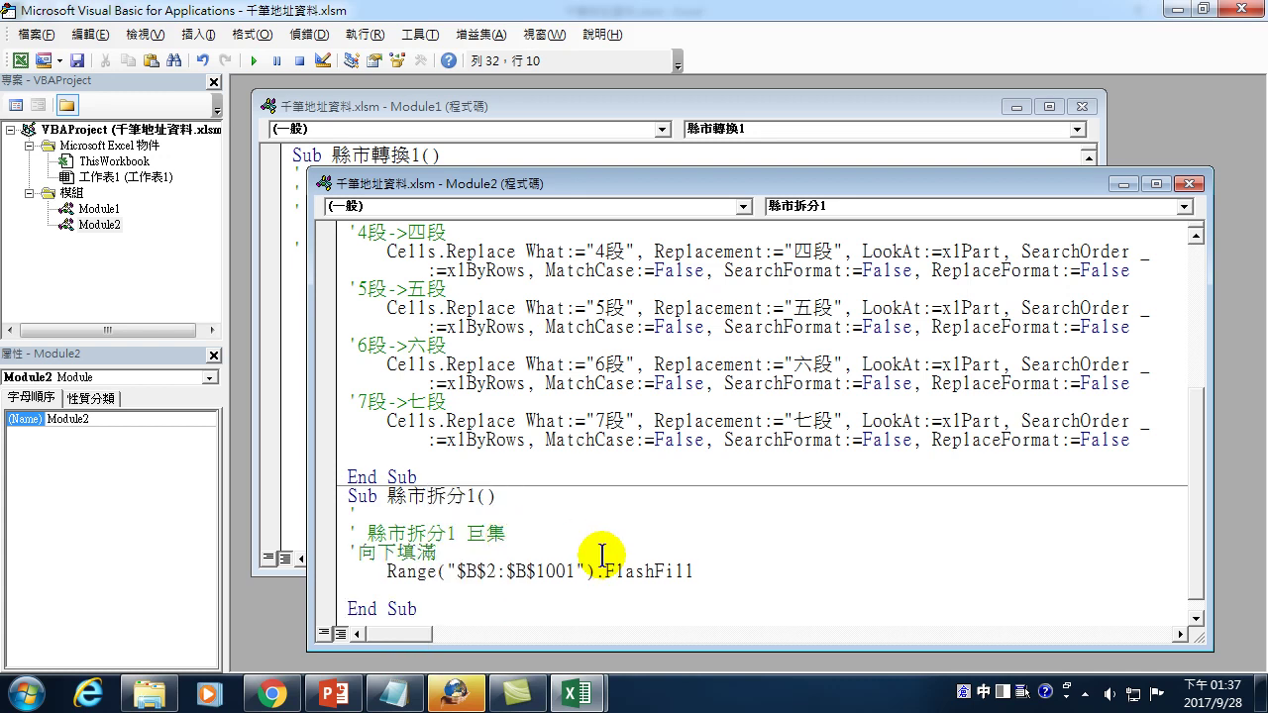
- Duplicate the FlashFill line and change its range to $c$2:$c$1001
drag(386, 571, 696, 568)
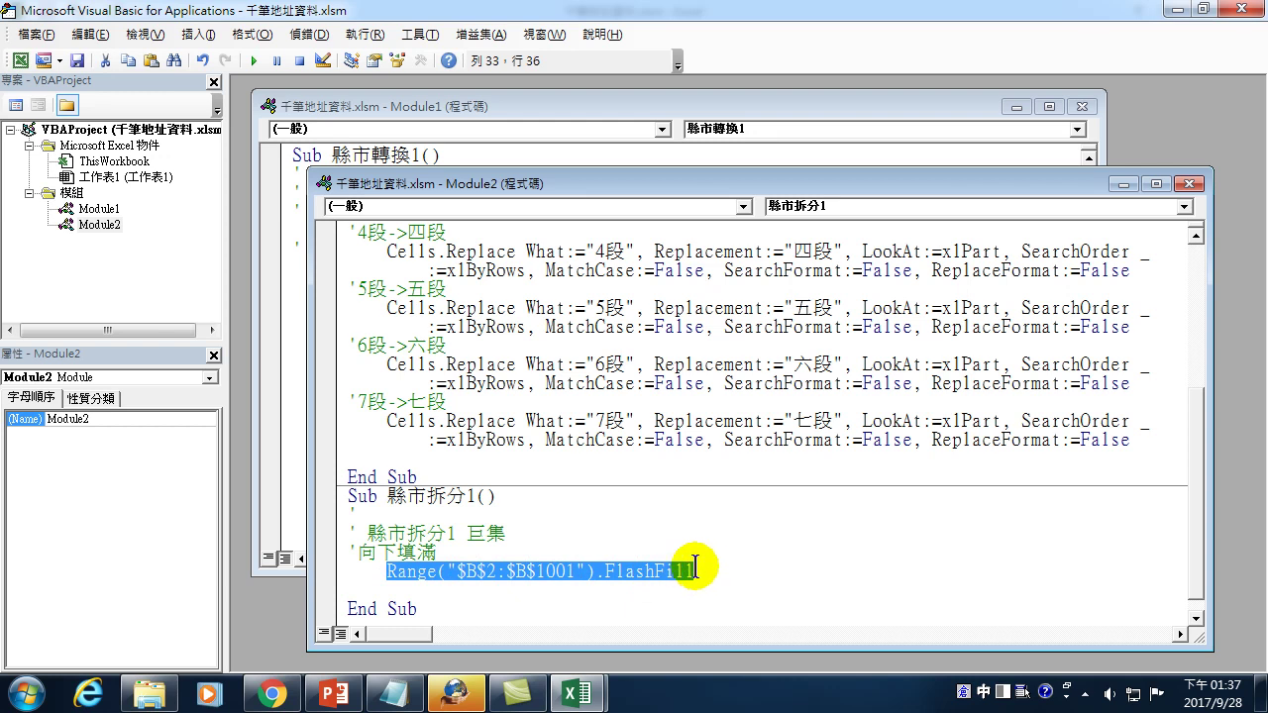
click(696, 567)
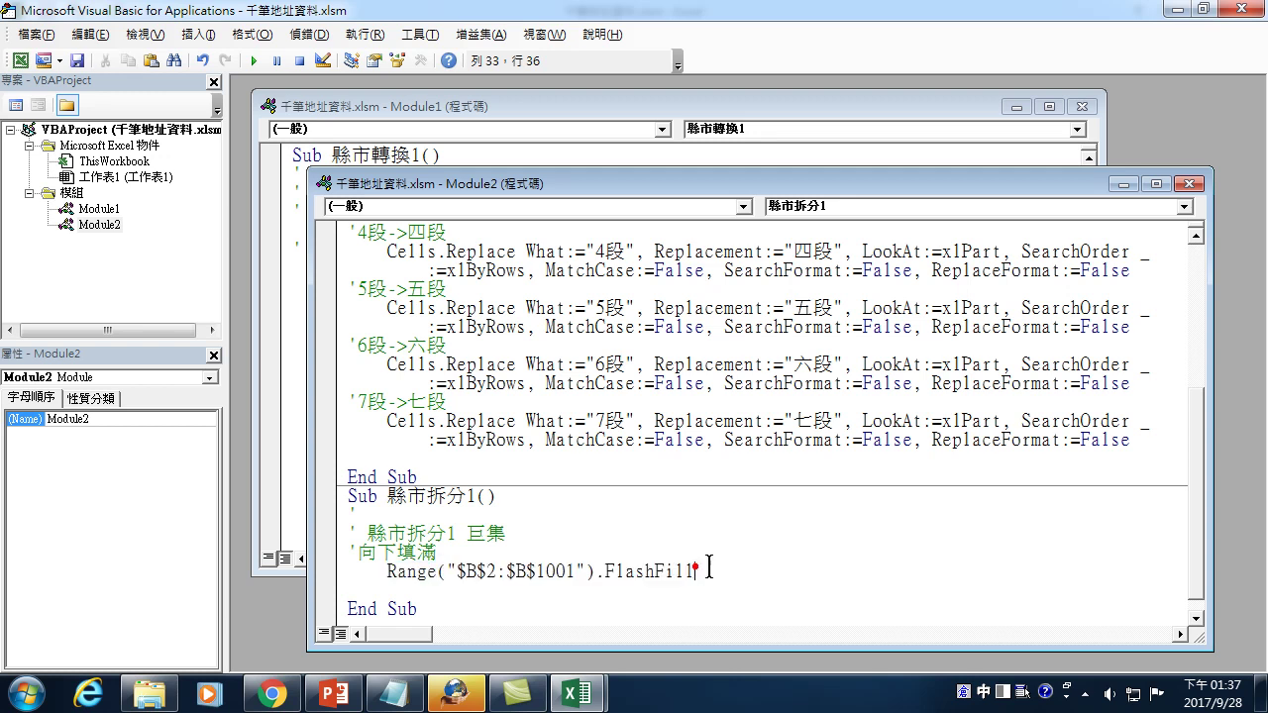
key(Return)
text(Range("$B$2:$B$1001").FlashFill)
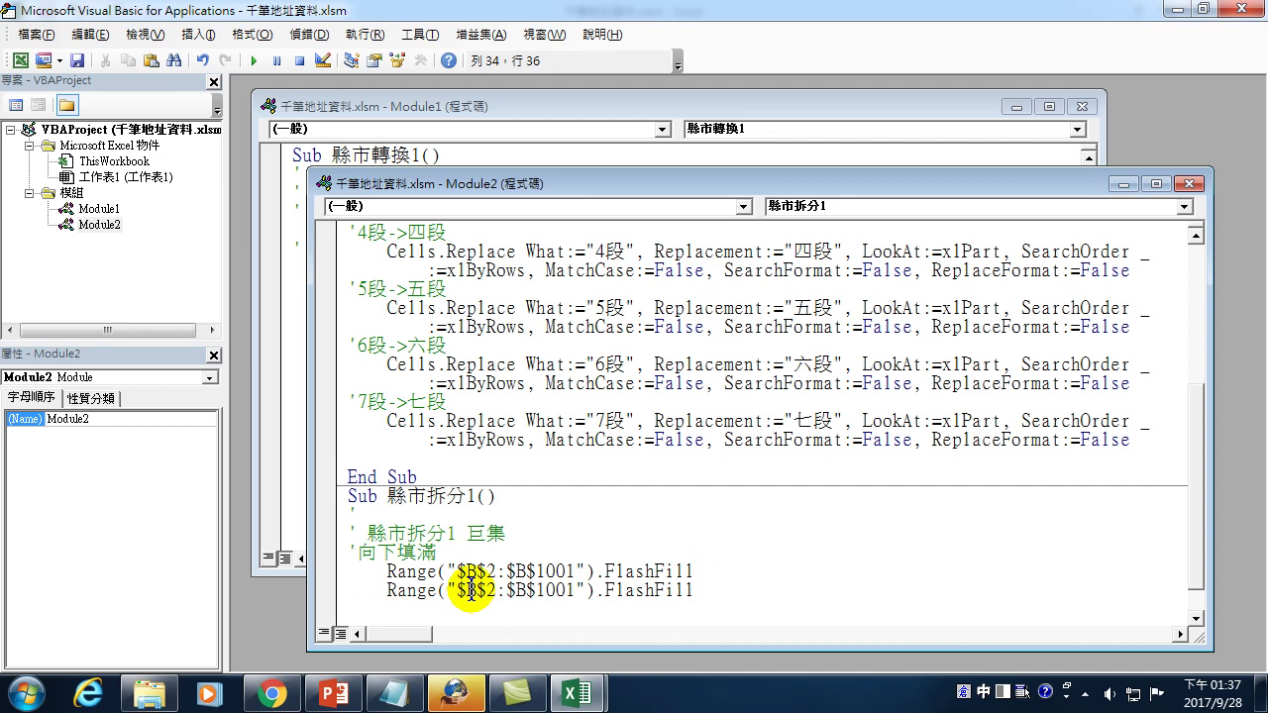
drag(488, 591, 466, 591)
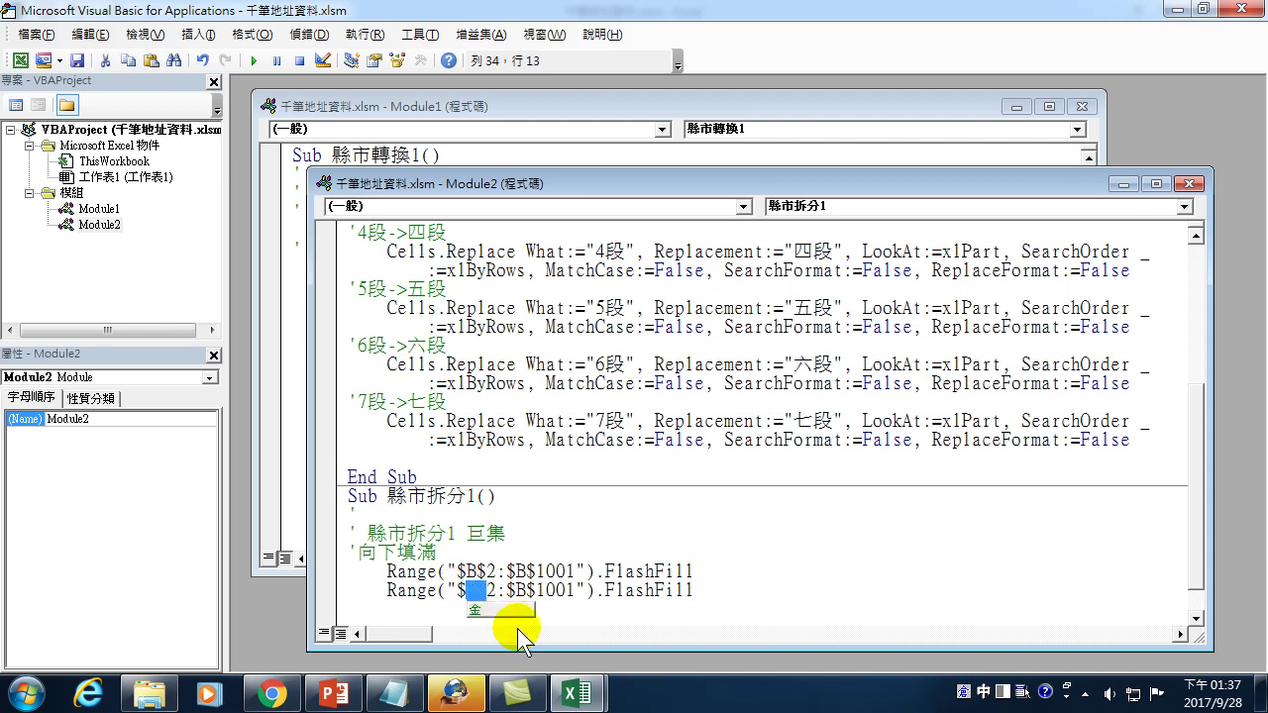
text(c)
drag(528, 592, 516, 591)
text(c)
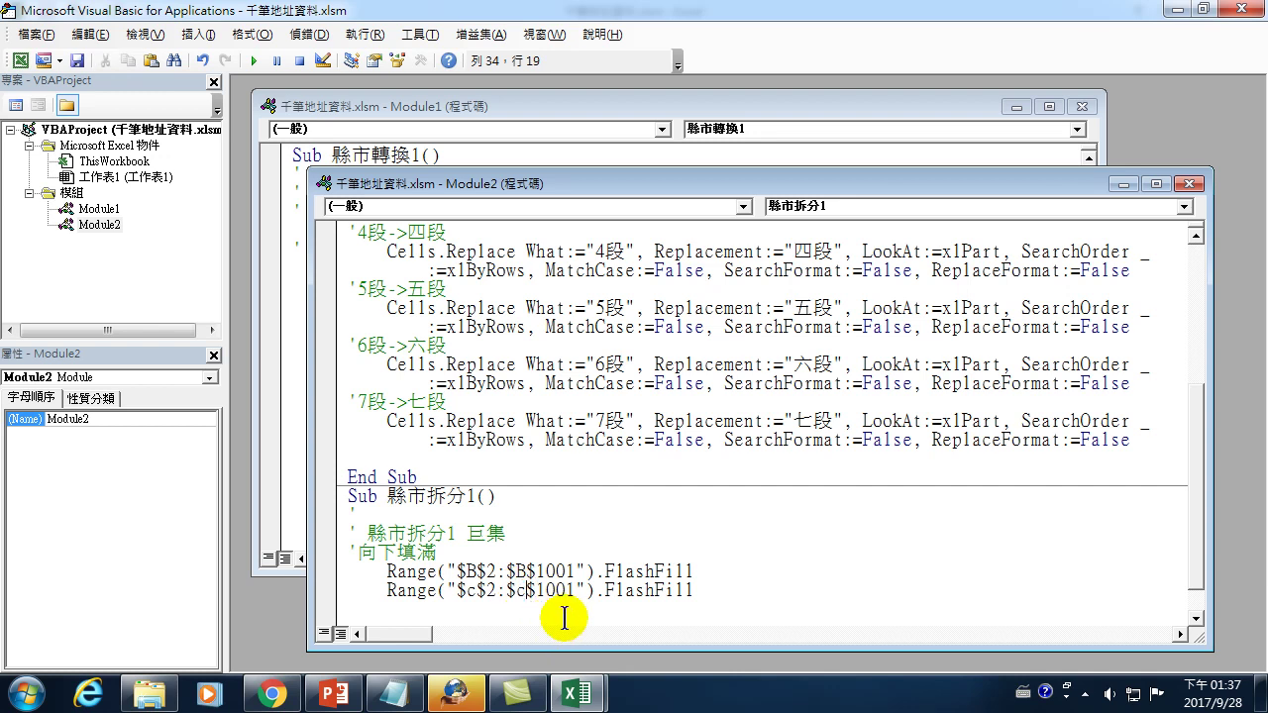
- Add a third FlashFill line with its range changed to $d$2:$d$1001
click(705, 590)
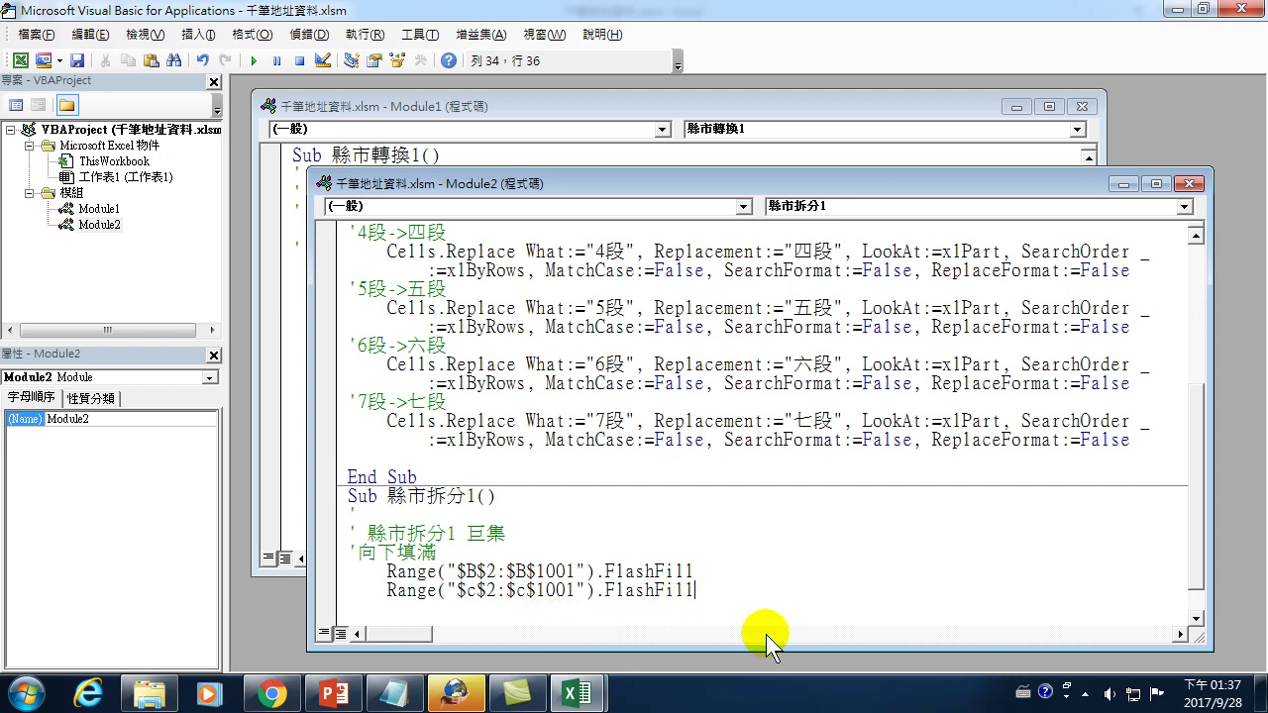
text(Range("$B$2:$B$1001").FlashFill)
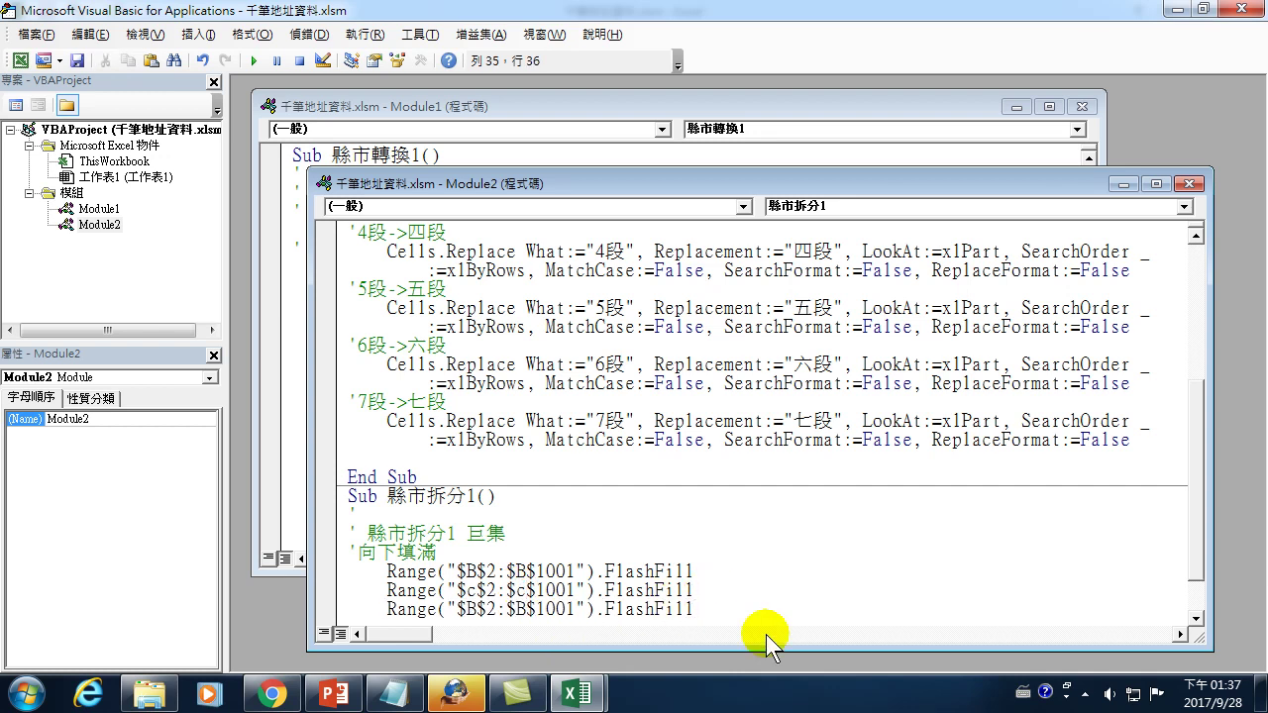
key(shift+Right)
text(d)
key(Right)
key(shift+Right)
text(d)
click(661, 572)
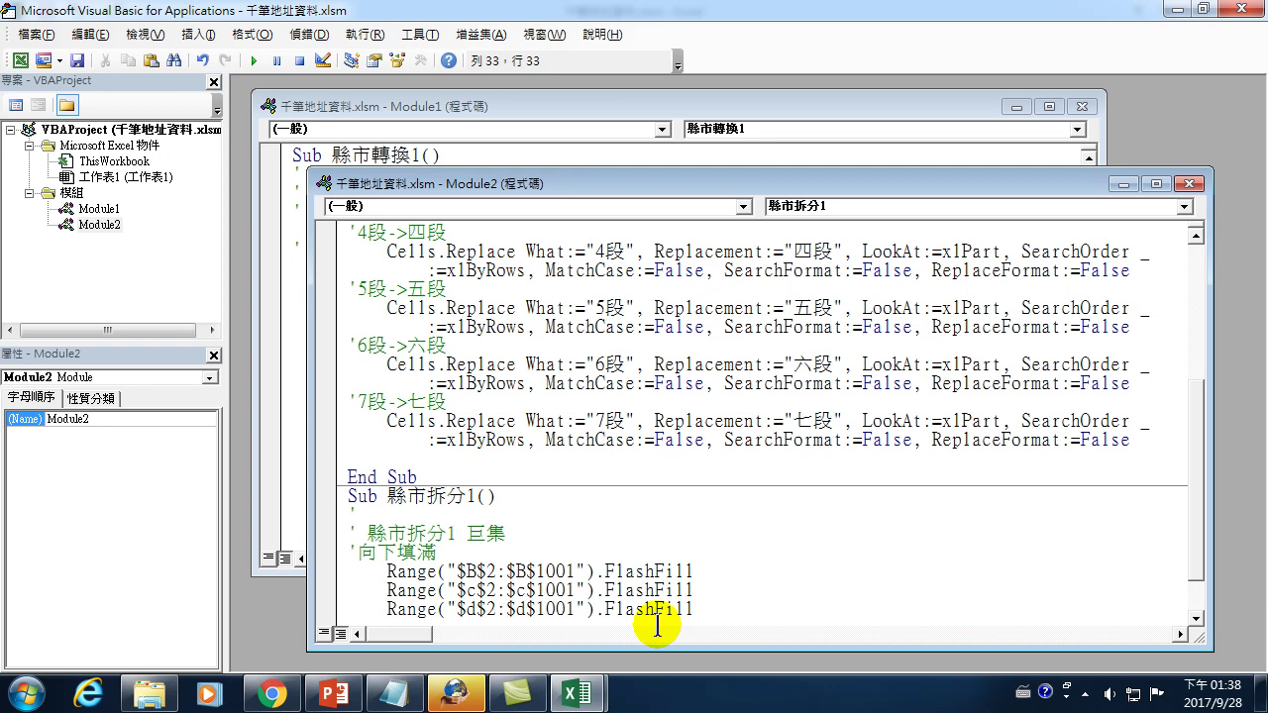
- Close the VBA editor and clear the 縣市 cells B3:B1001, keeping row 2's example
click(1235, 9)
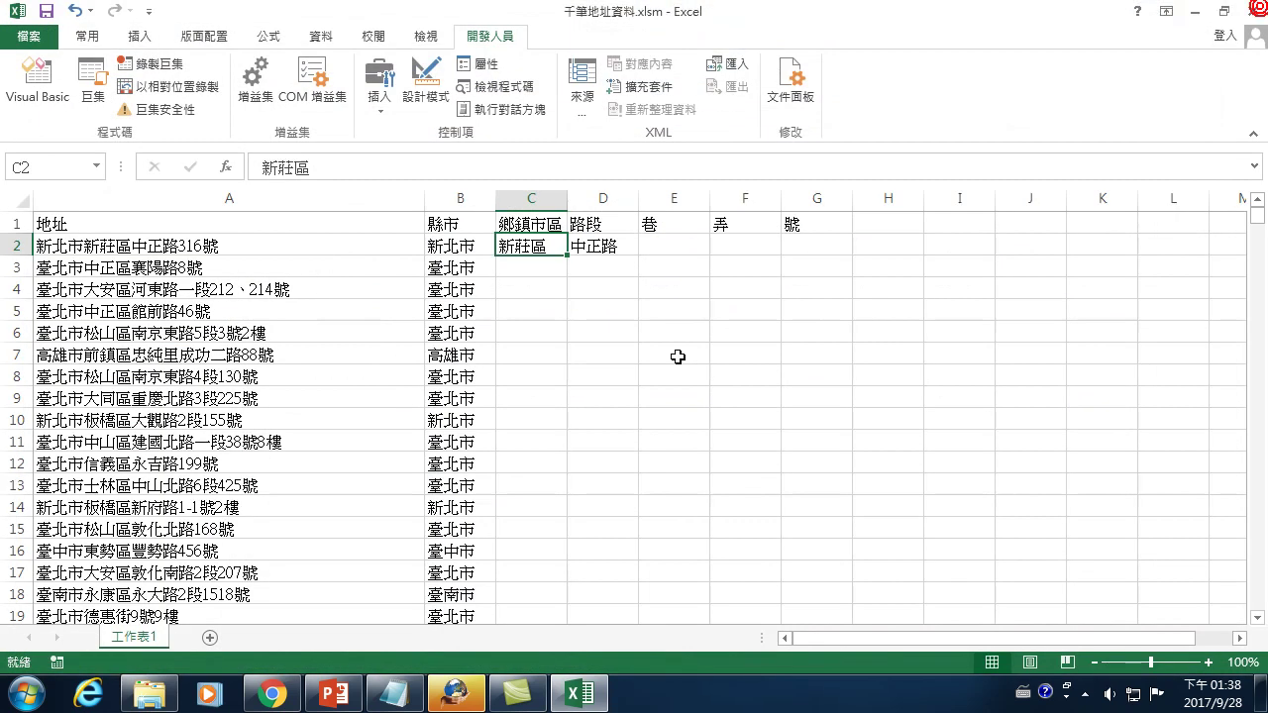
click(230, 313)
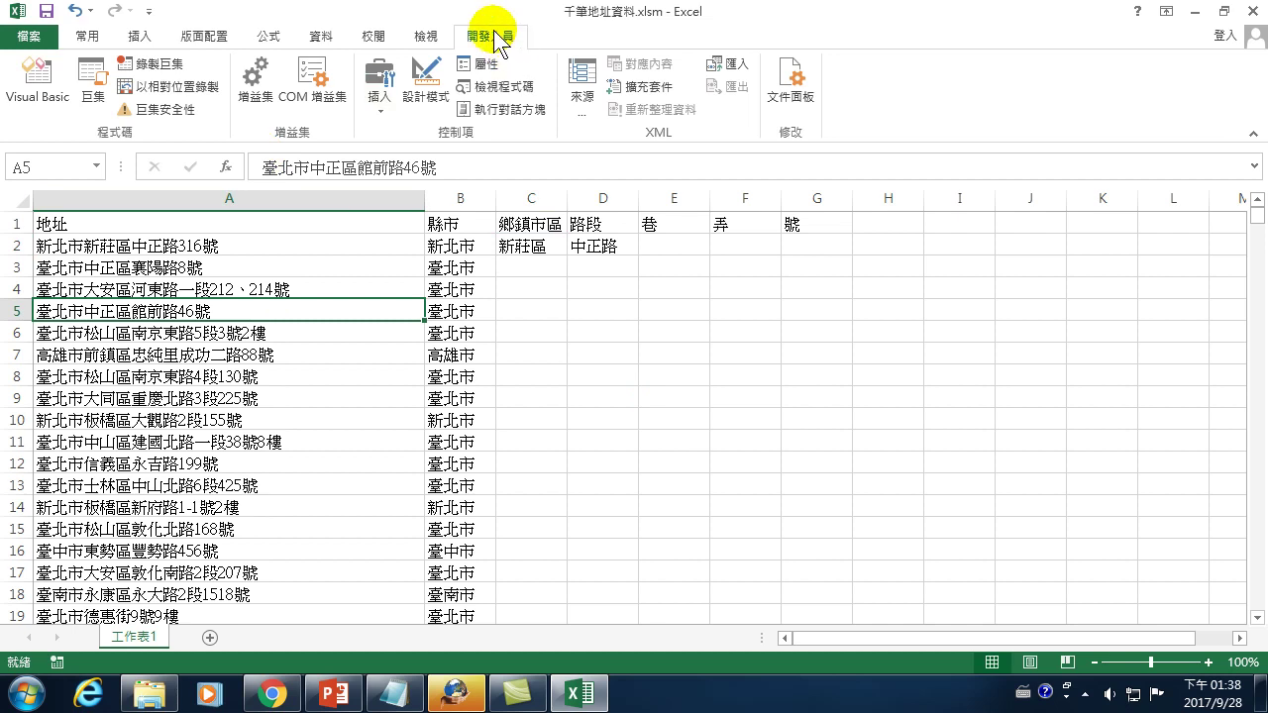
drag(457, 266, 492, 706)
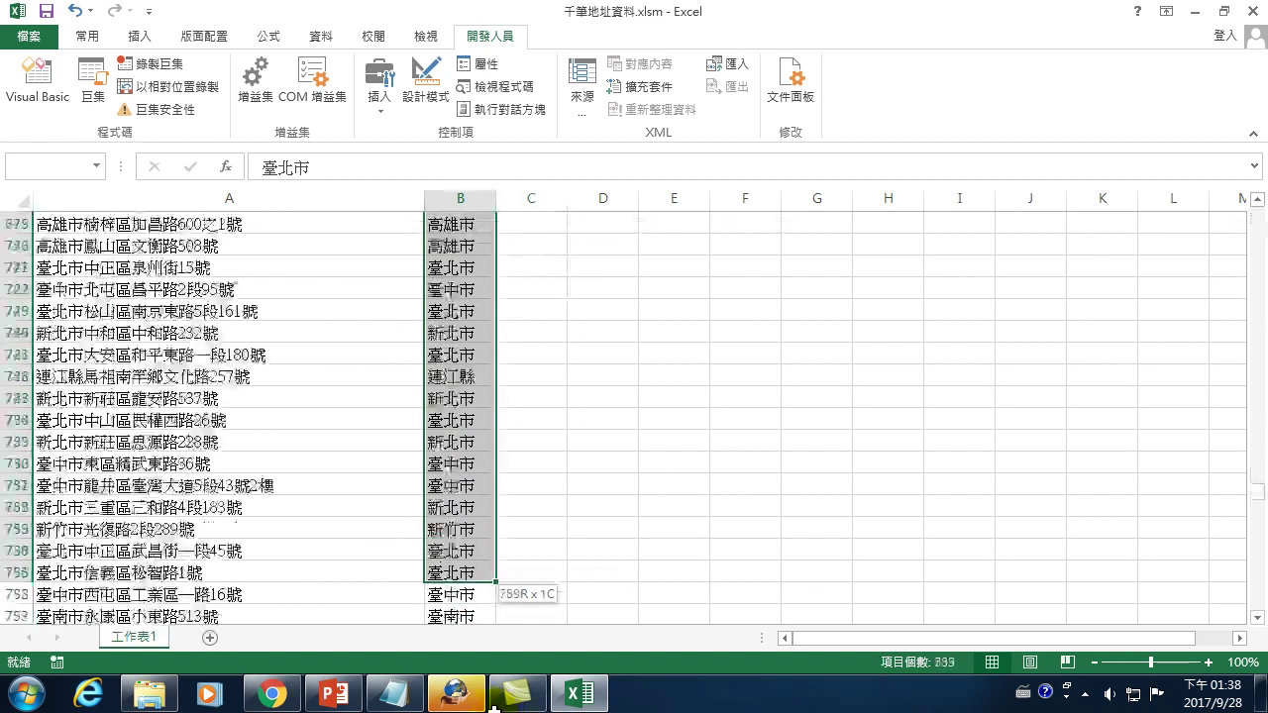
drag(492, 706, 502, 700)
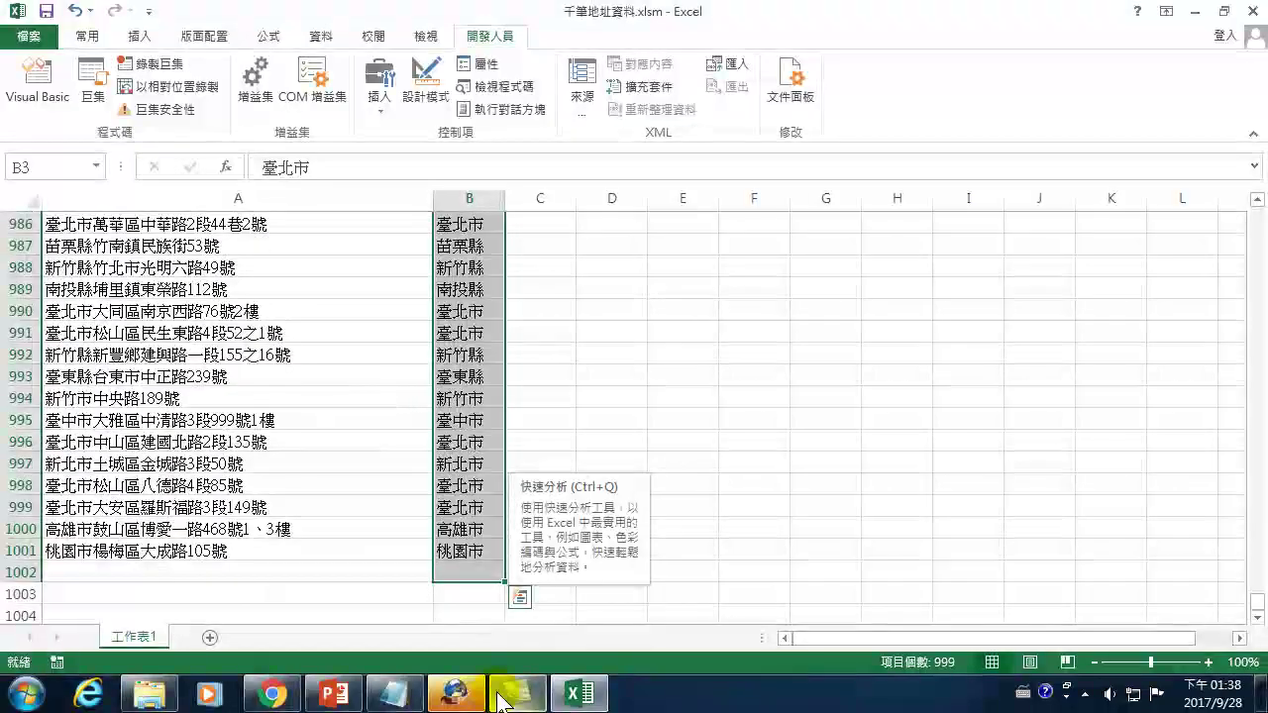
key(ctrl+BackSpace)
click(148, 374)
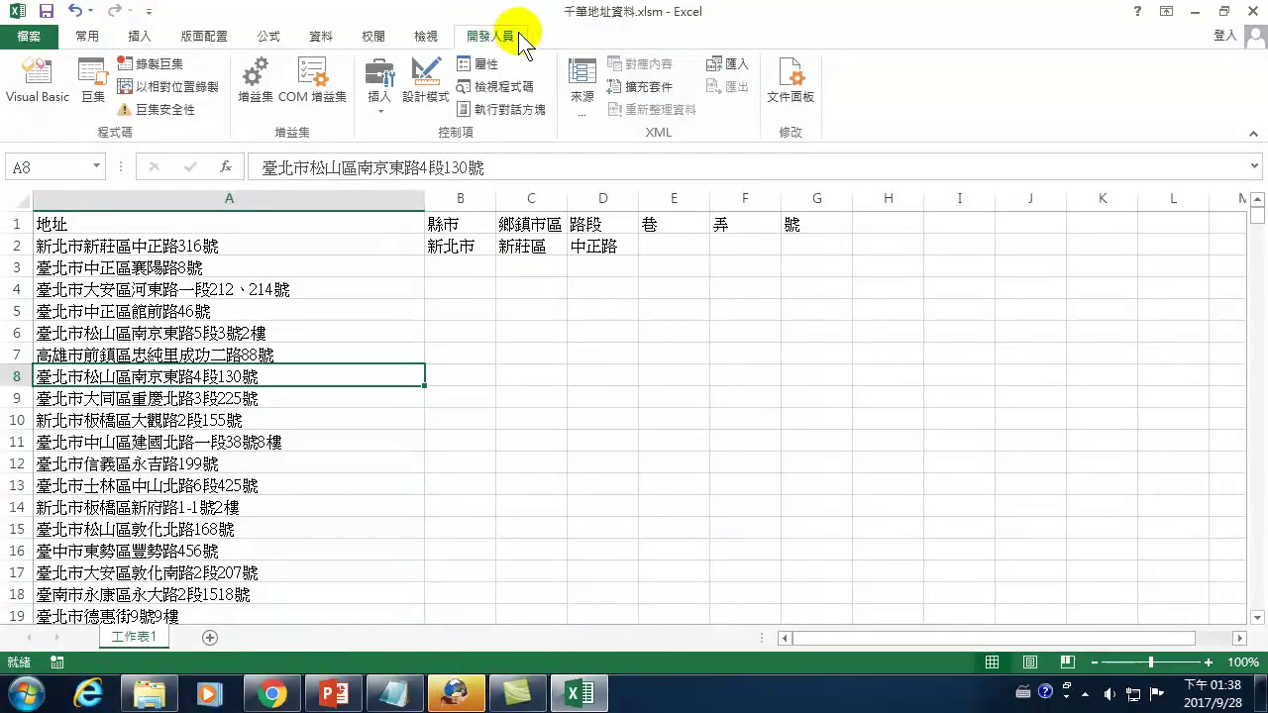
- Run the 縣市拆分1 macro to fill county, district and road columns B–D
click(93, 91)
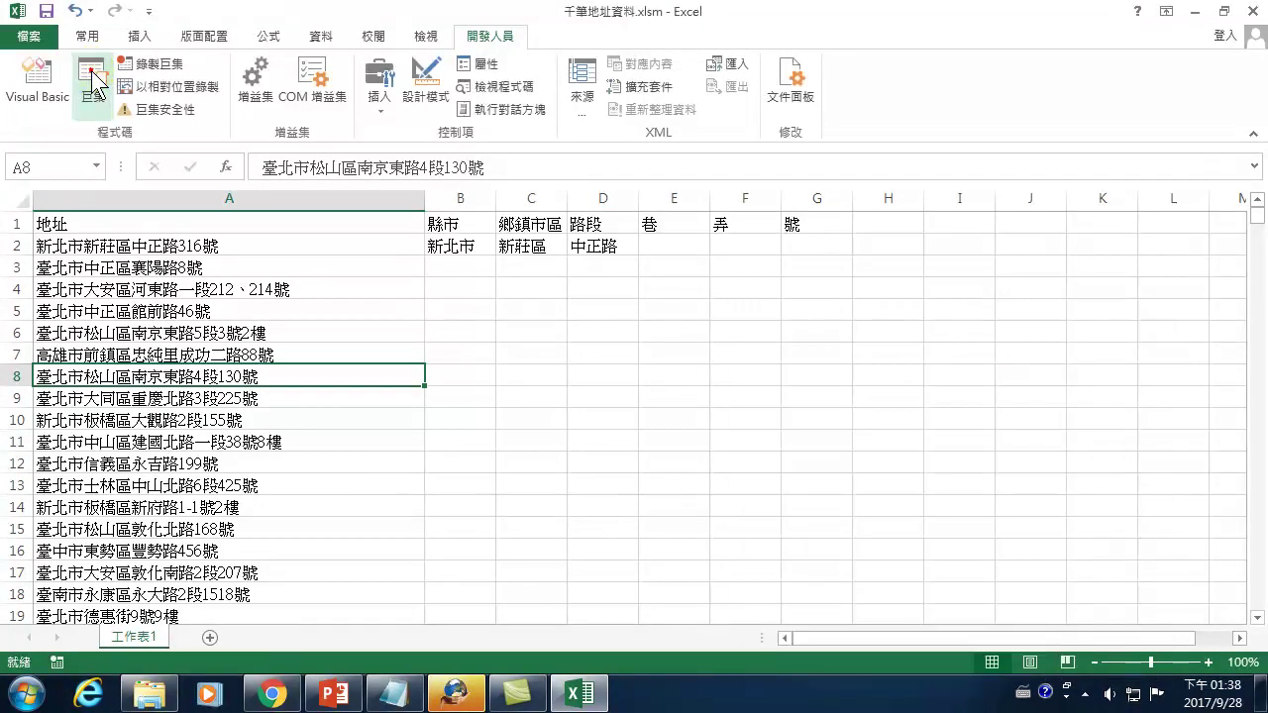
click(787, 365)
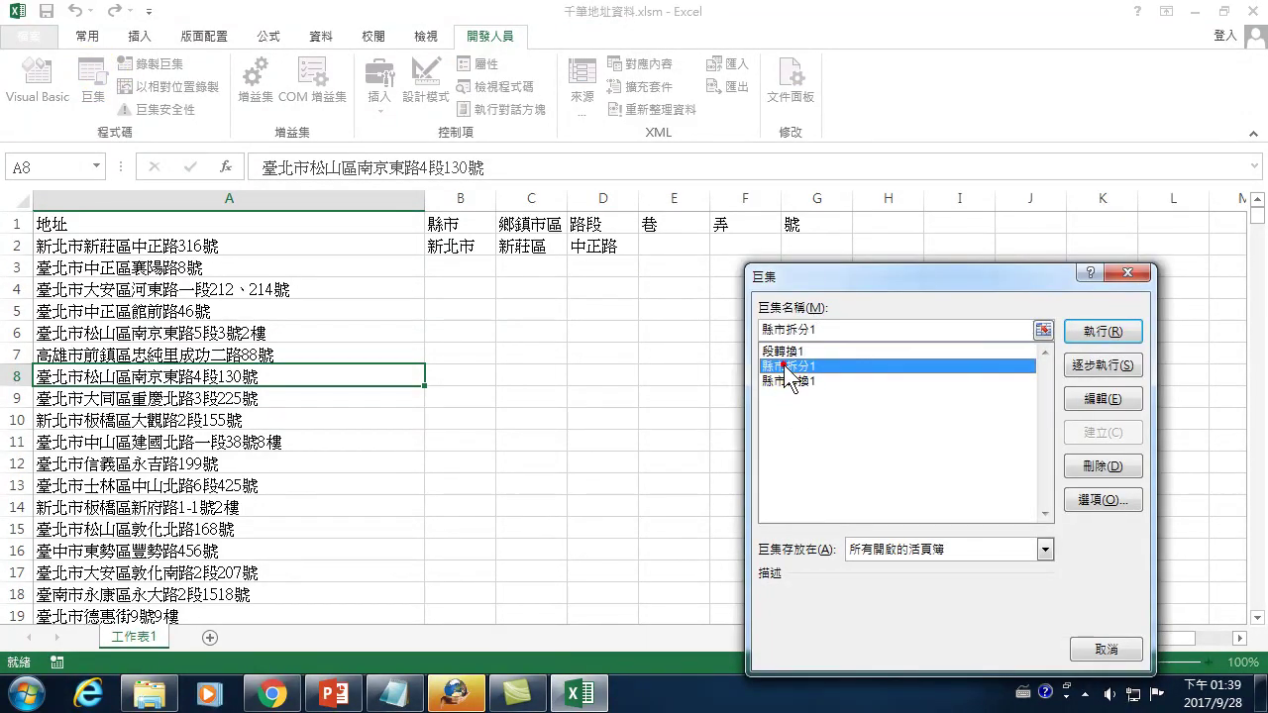
click(1107, 333)
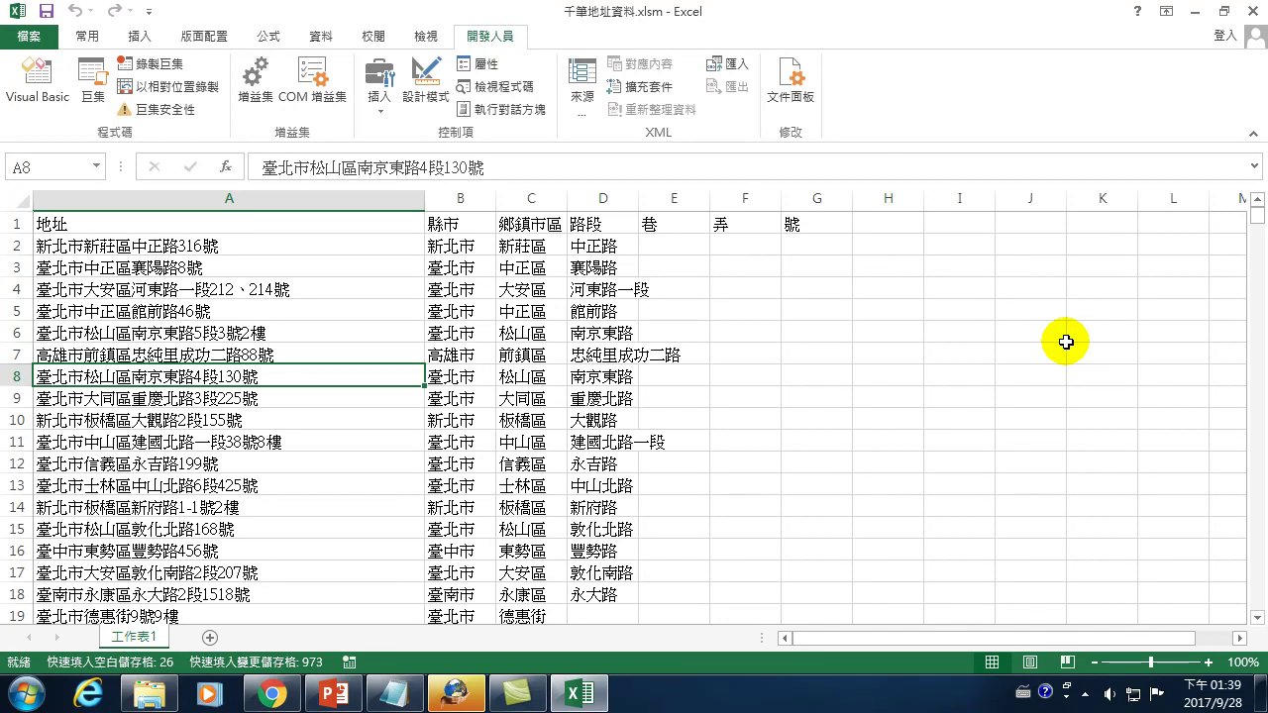
- Look up the 快速填入 (Flash Fill) command name under Home > Fill
click(81, 36)
click(1032, 86)
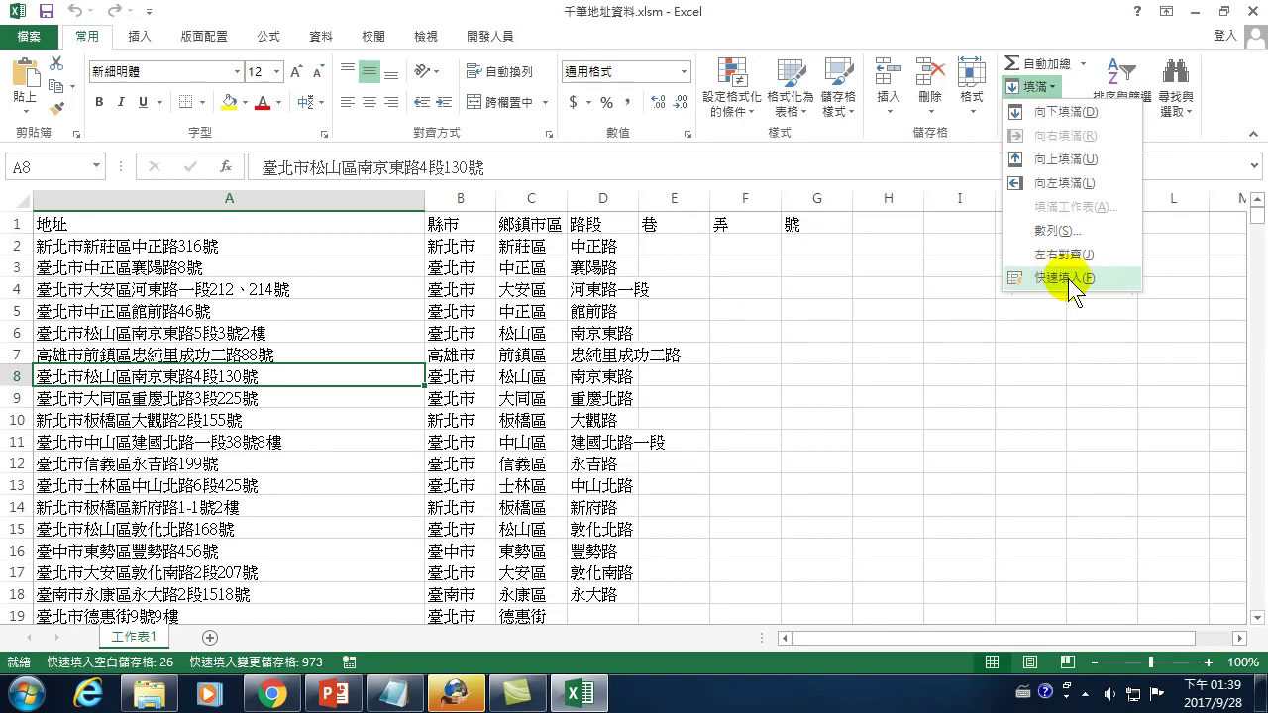
click(415, 319)
click(490, 36)
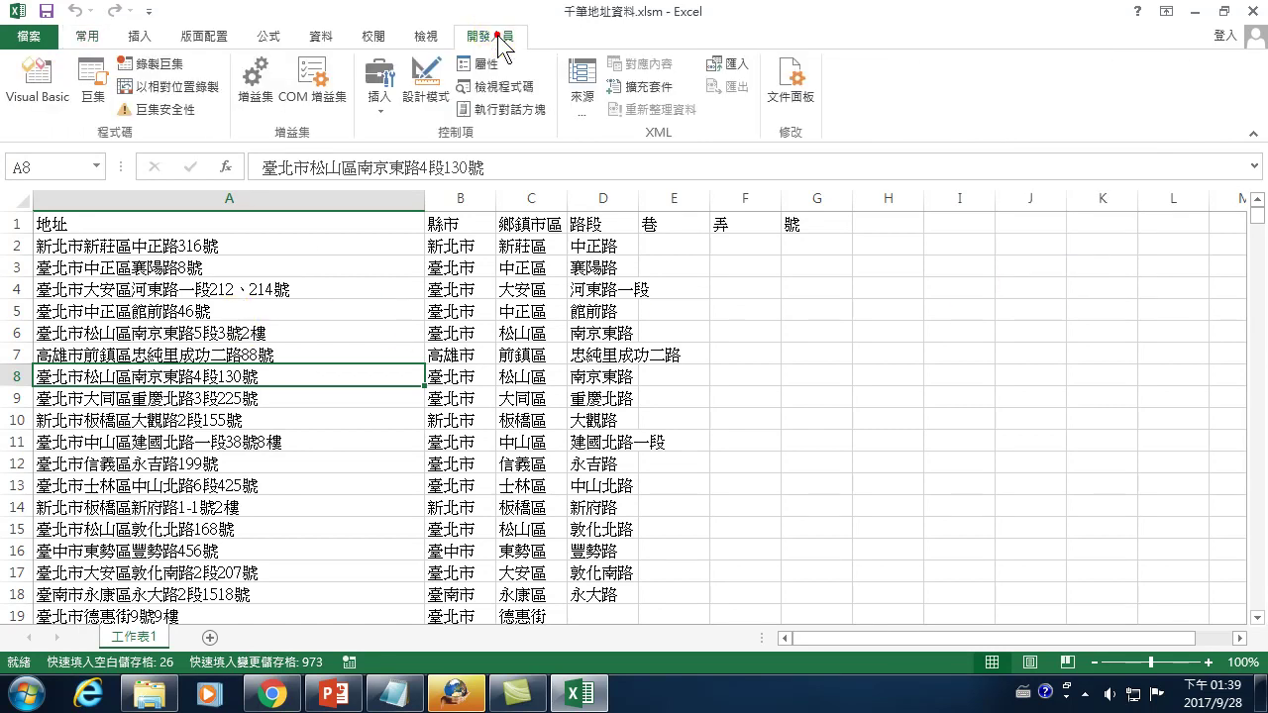
- Edit 縣市拆分1, change the comment 向下填滿 to 快速填入, and close the editor
click(92, 79)
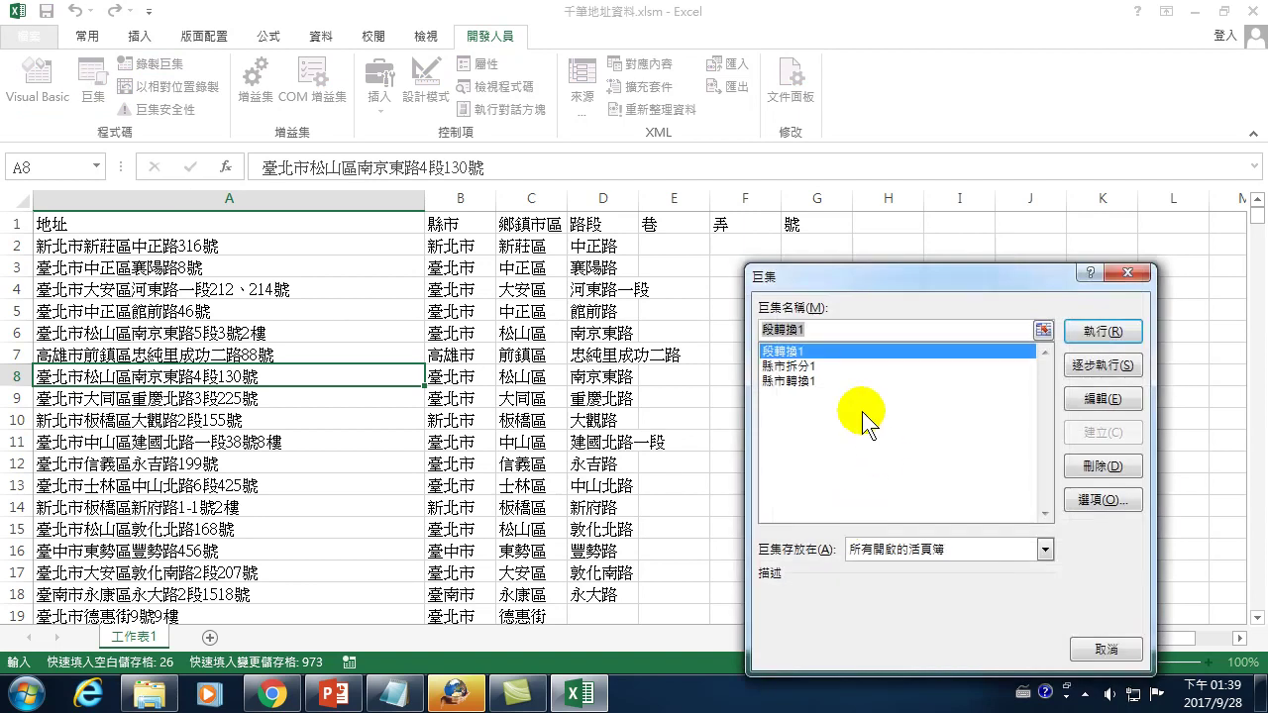
click(797, 365)
click(1083, 391)
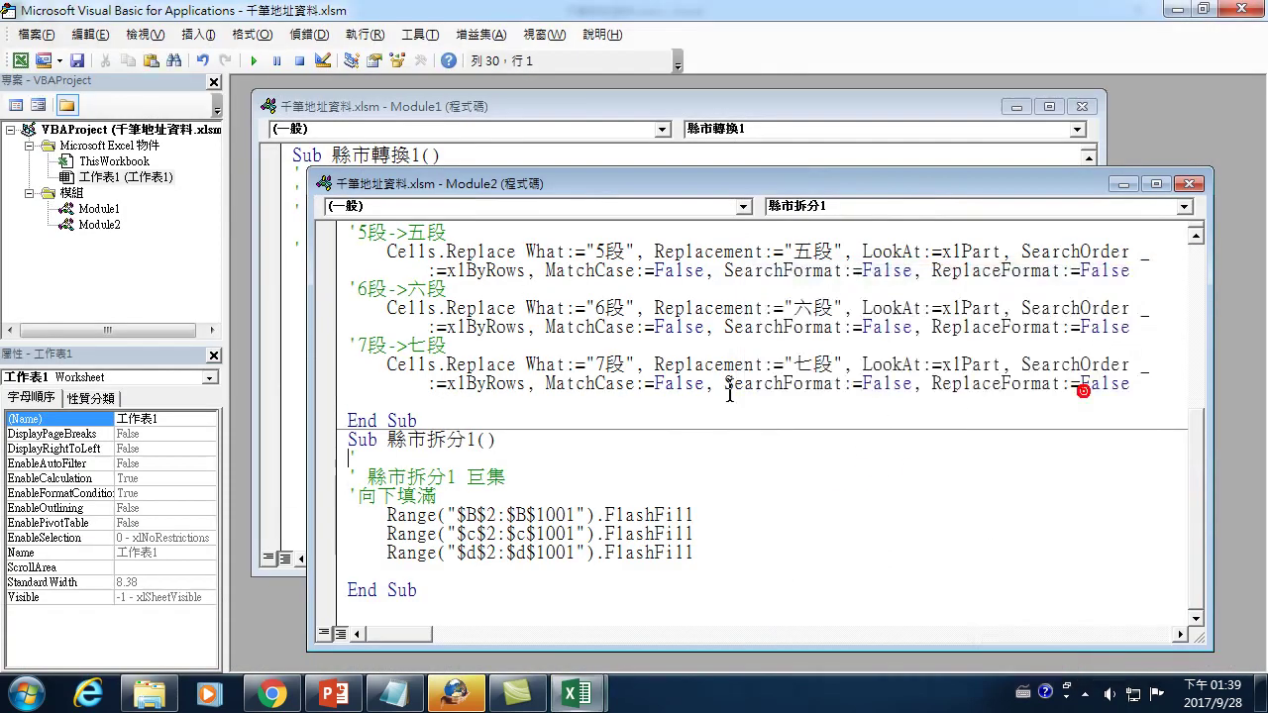
drag(396, 496, 357, 496)
key(Delete)
key(Delete)
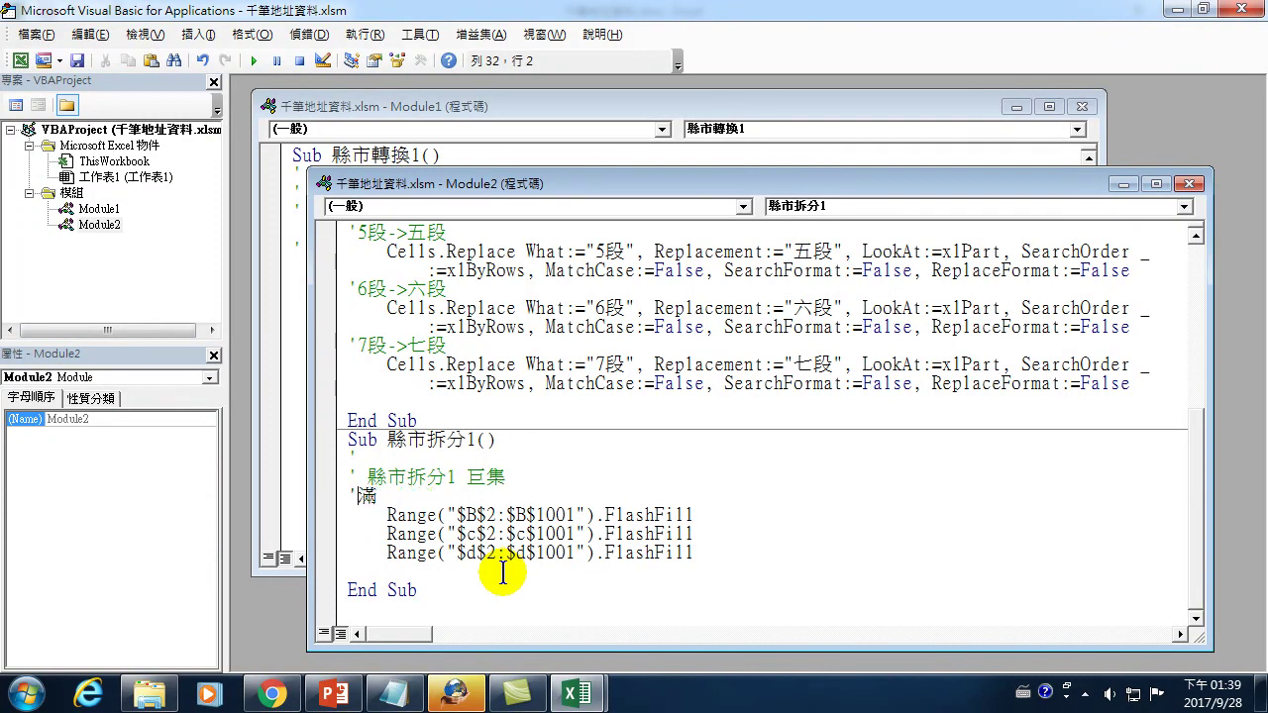
text(pdk)
key(BackSpace)
key(BackSpace)
key(BackSpace)
text(快速)
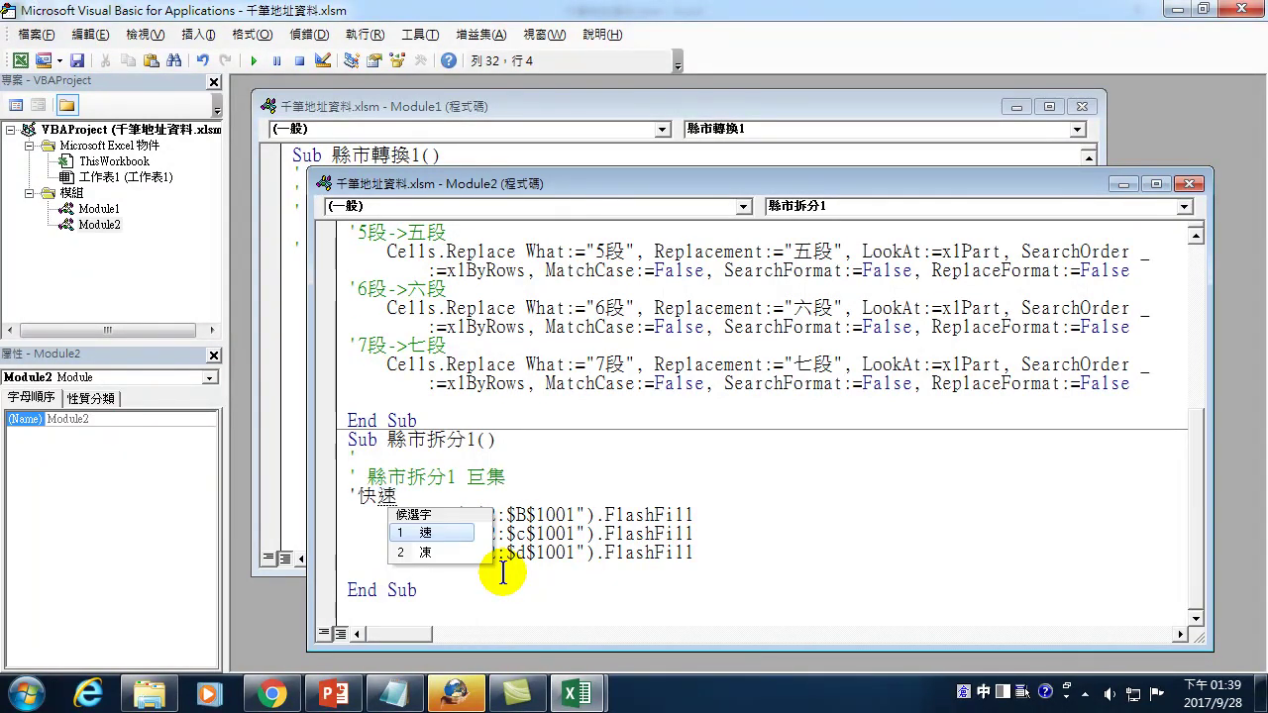
text(填入)
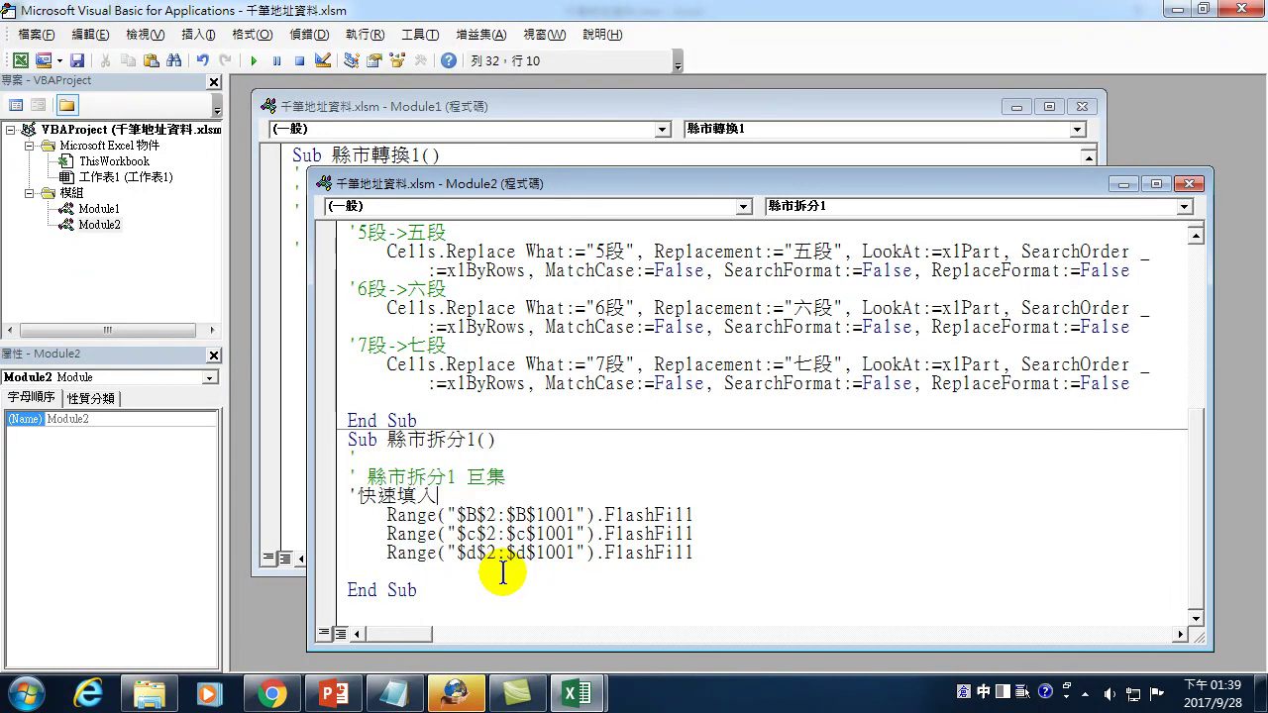
click(1253, 9)
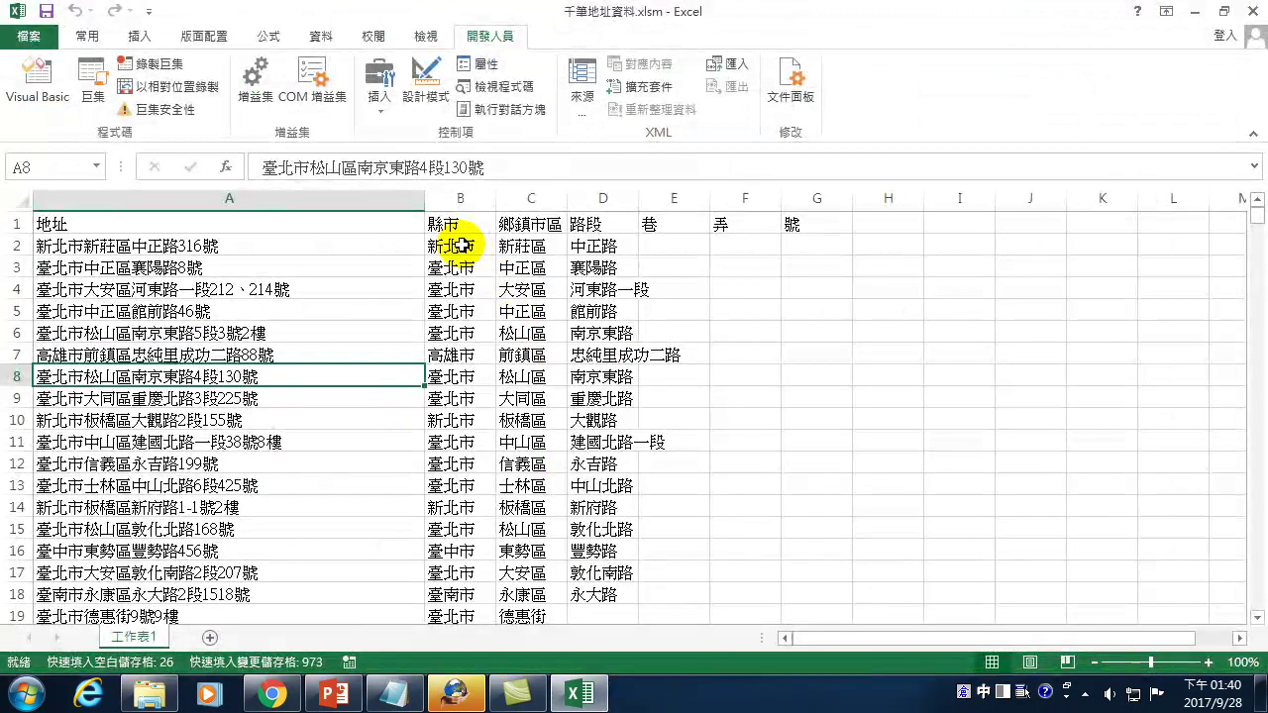